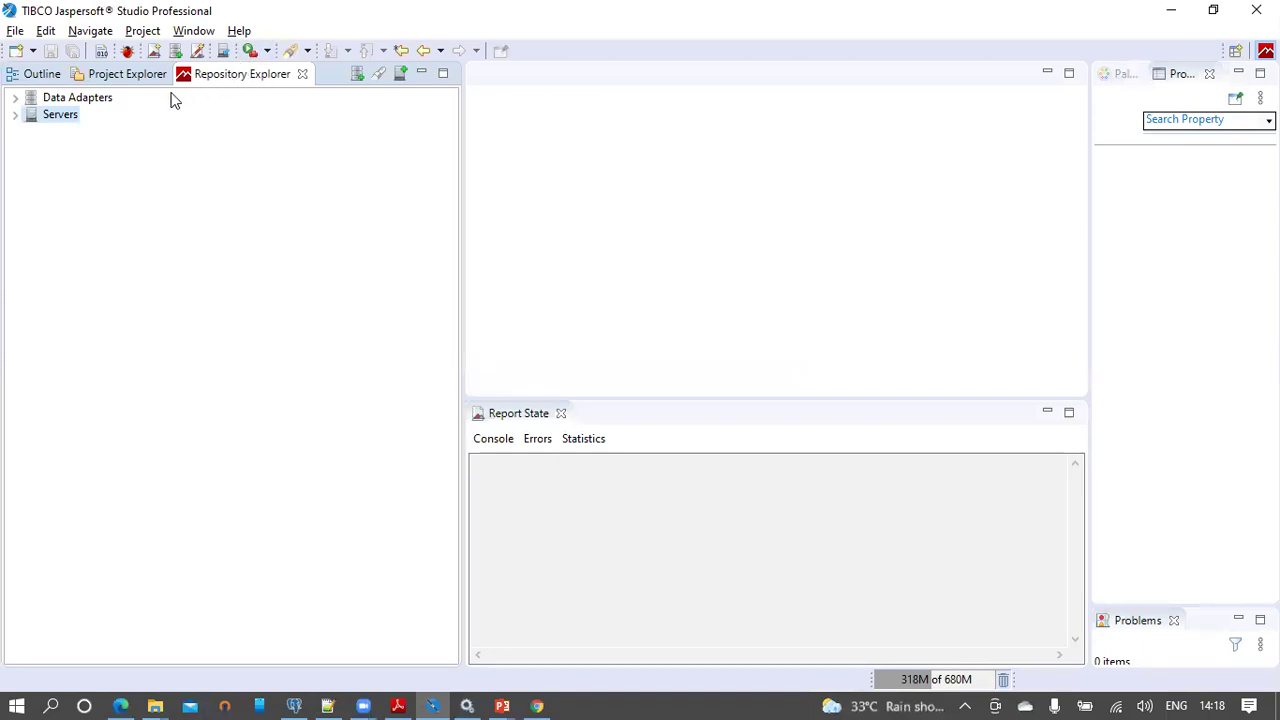
Step: Create a new JasperReports Server connection from the Servers node in Repository Explorer
click(64, 101)
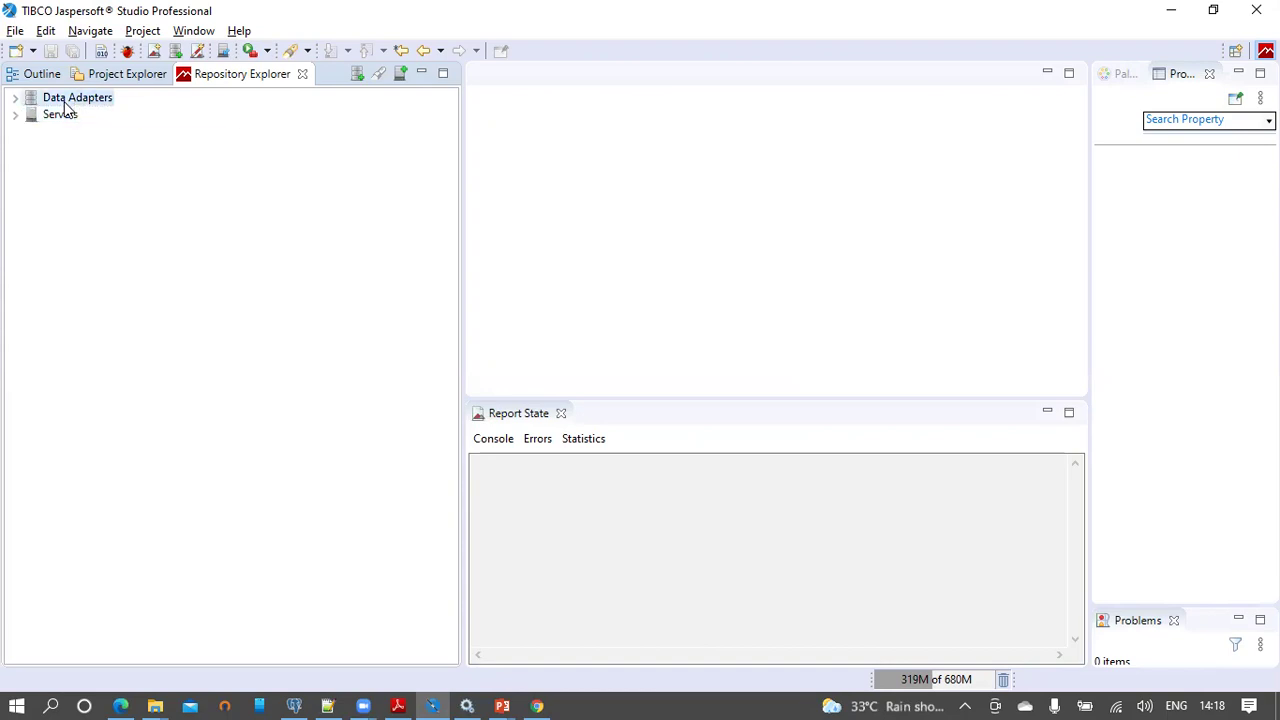
click(56, 117)
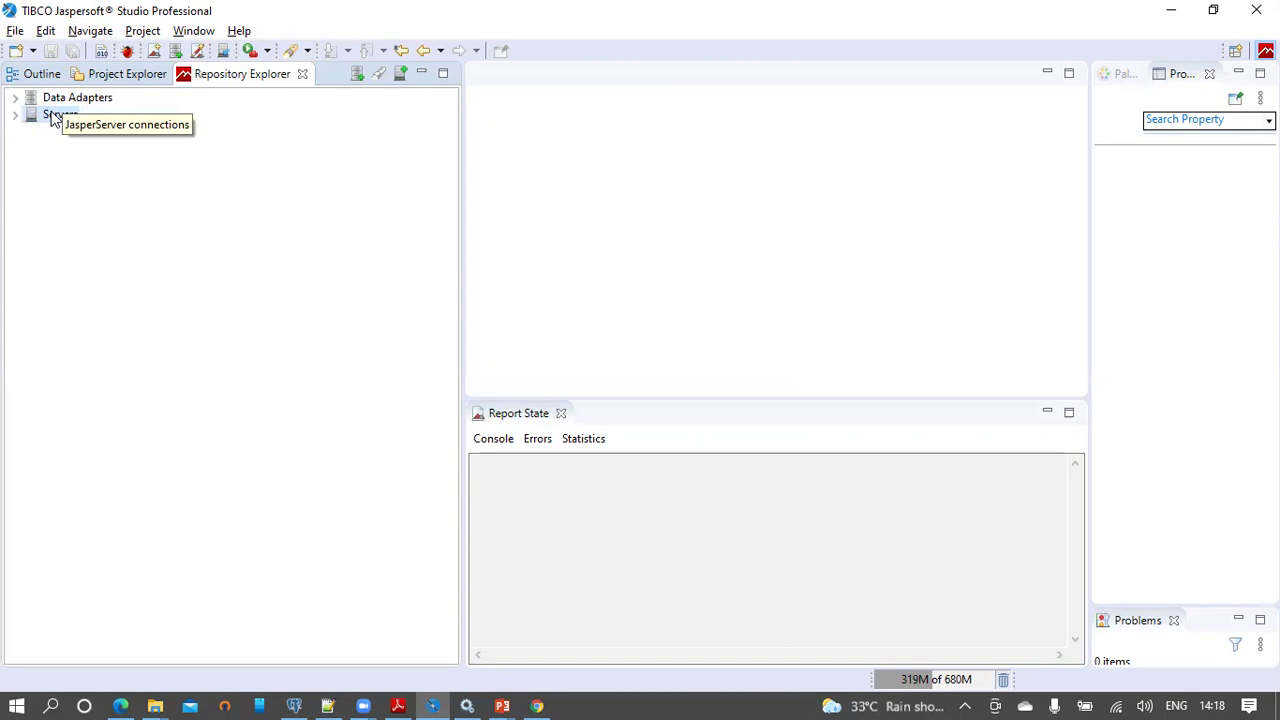
right_click(51, 116)
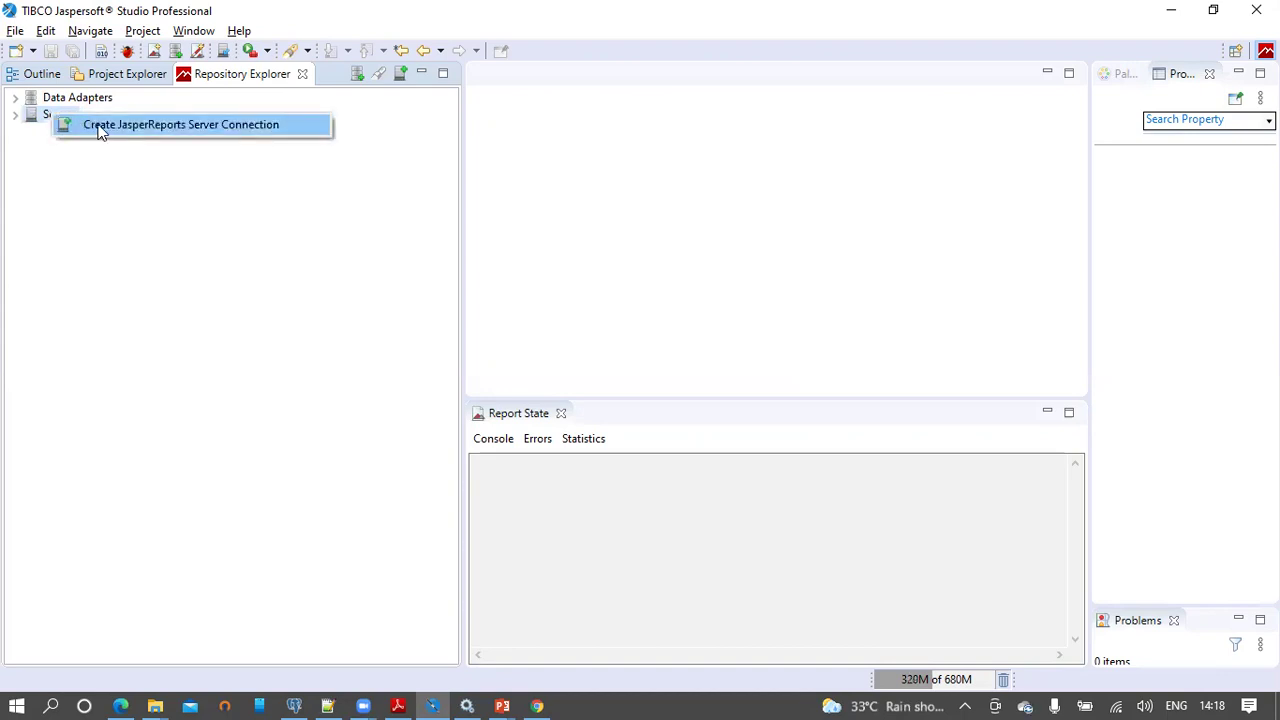
click(207, 131)
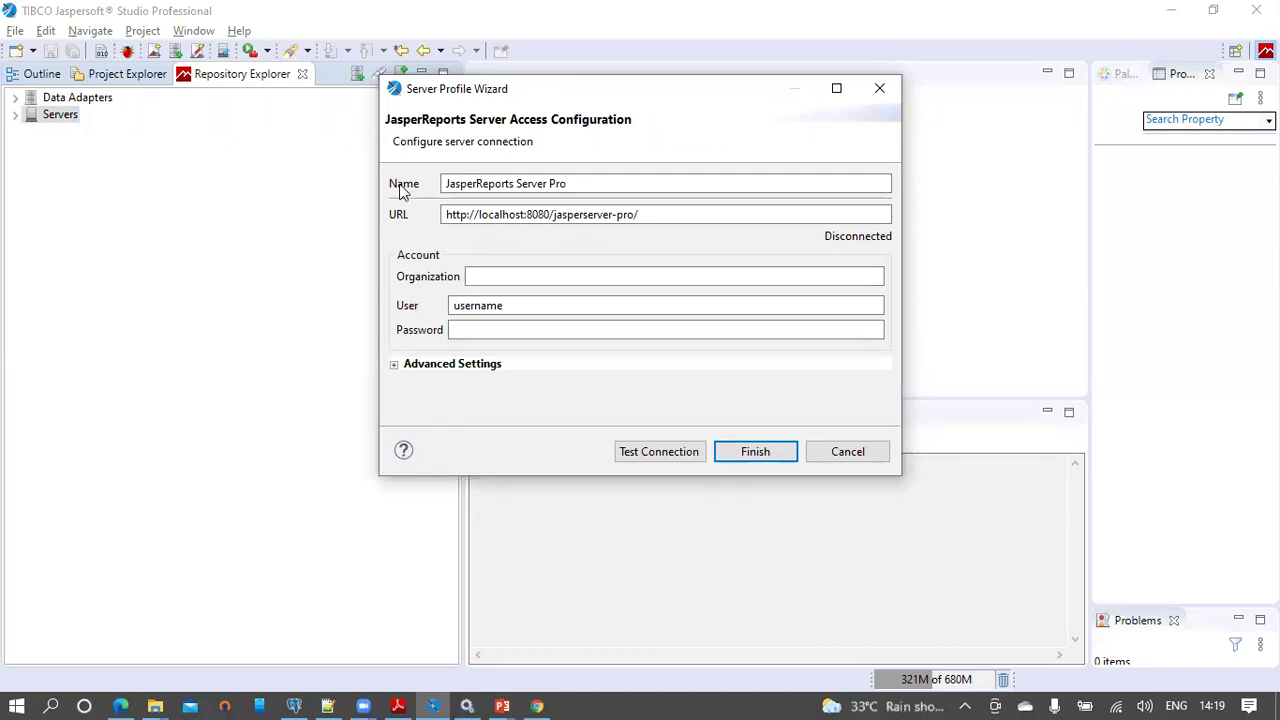
click(294, 706)
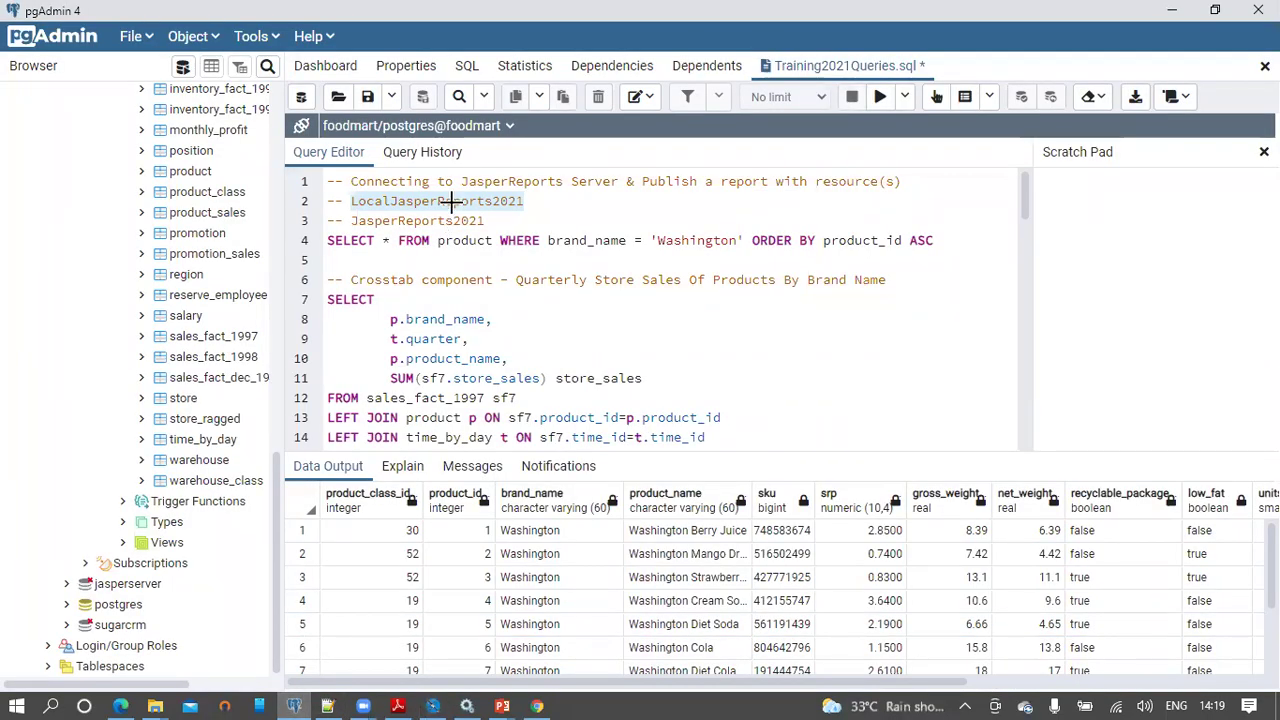
key(alt+Tab)
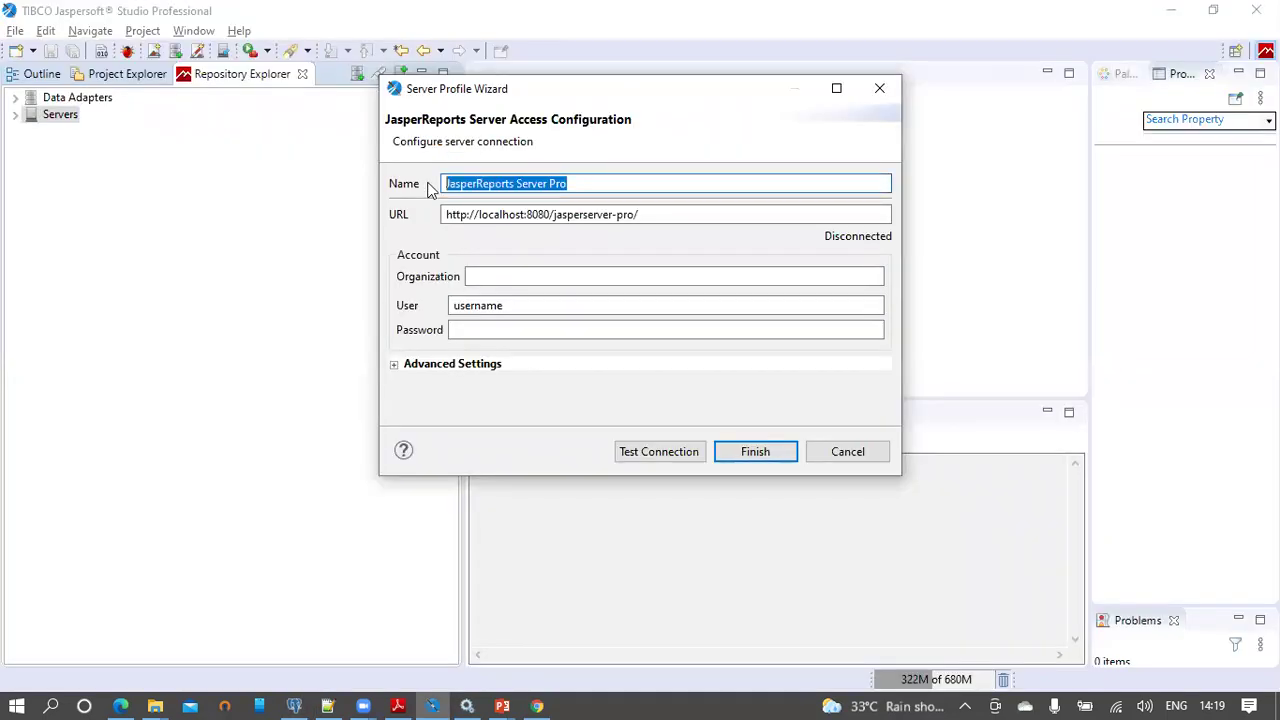
text(LocalJasperReports2021)
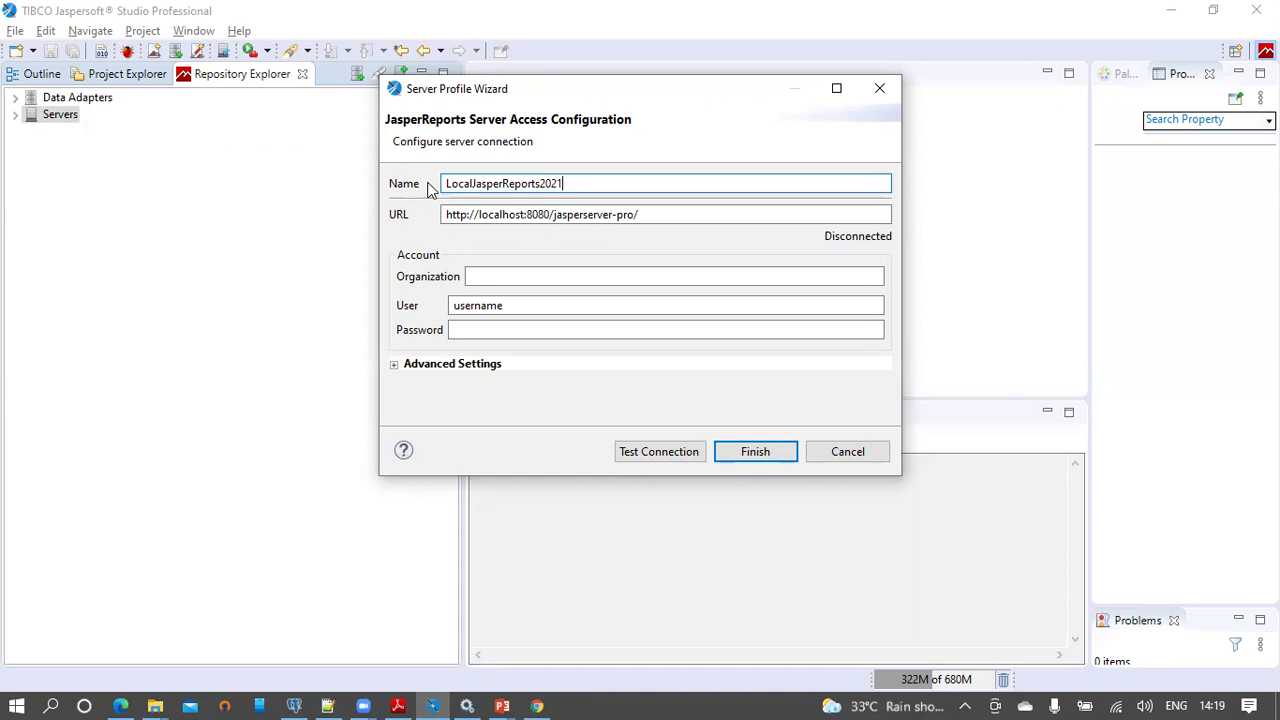
click(452, 215)
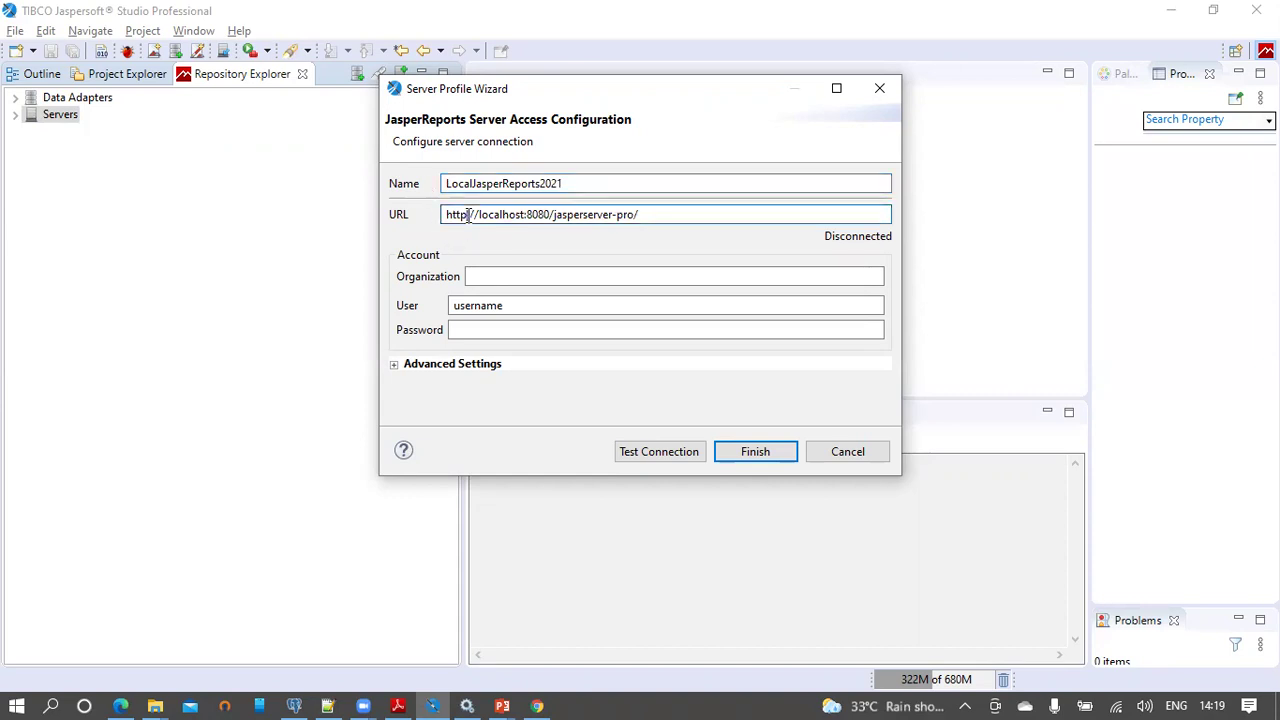
double_click(452, 215)
key(Right)
click(548, 215)
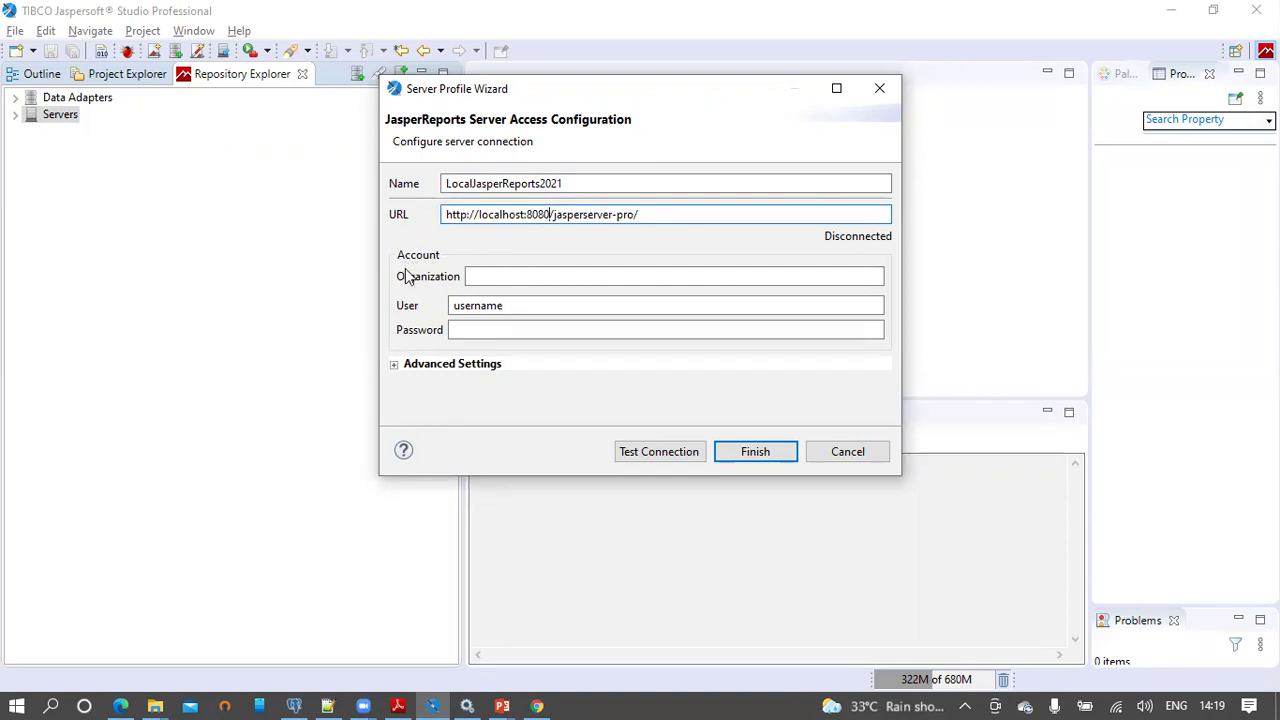
click(479, 278)
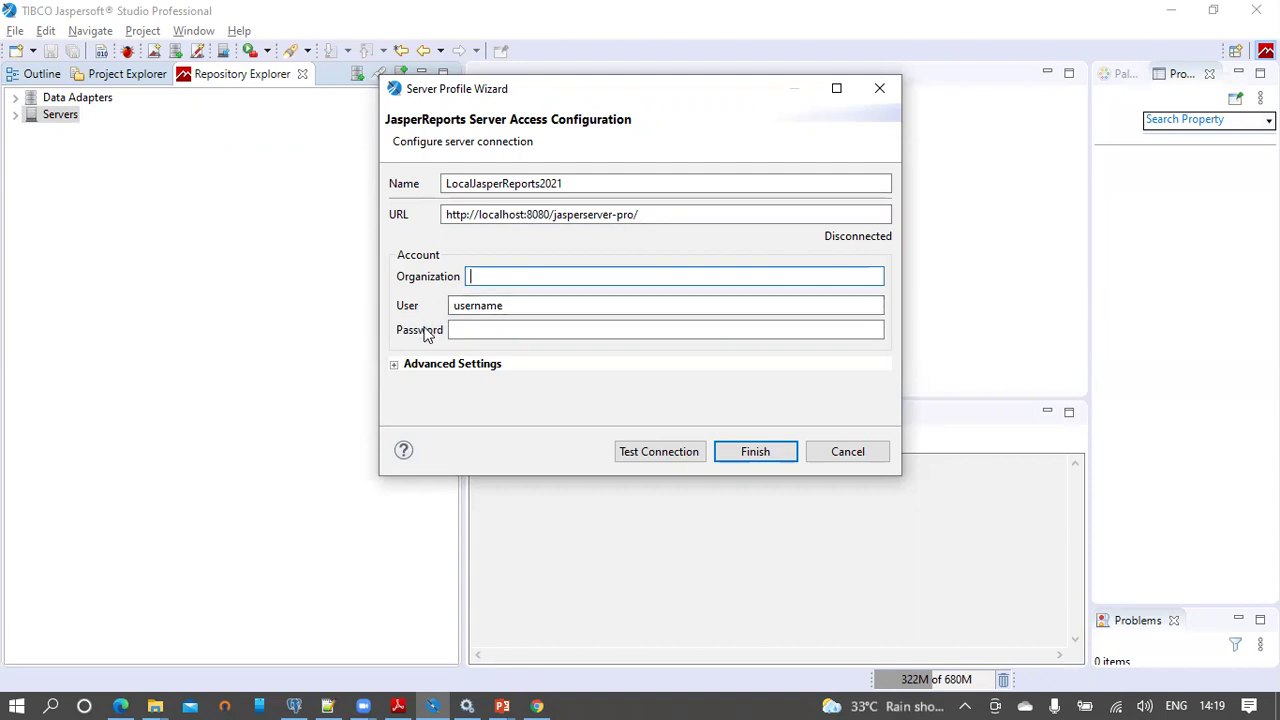
click(510, 214)
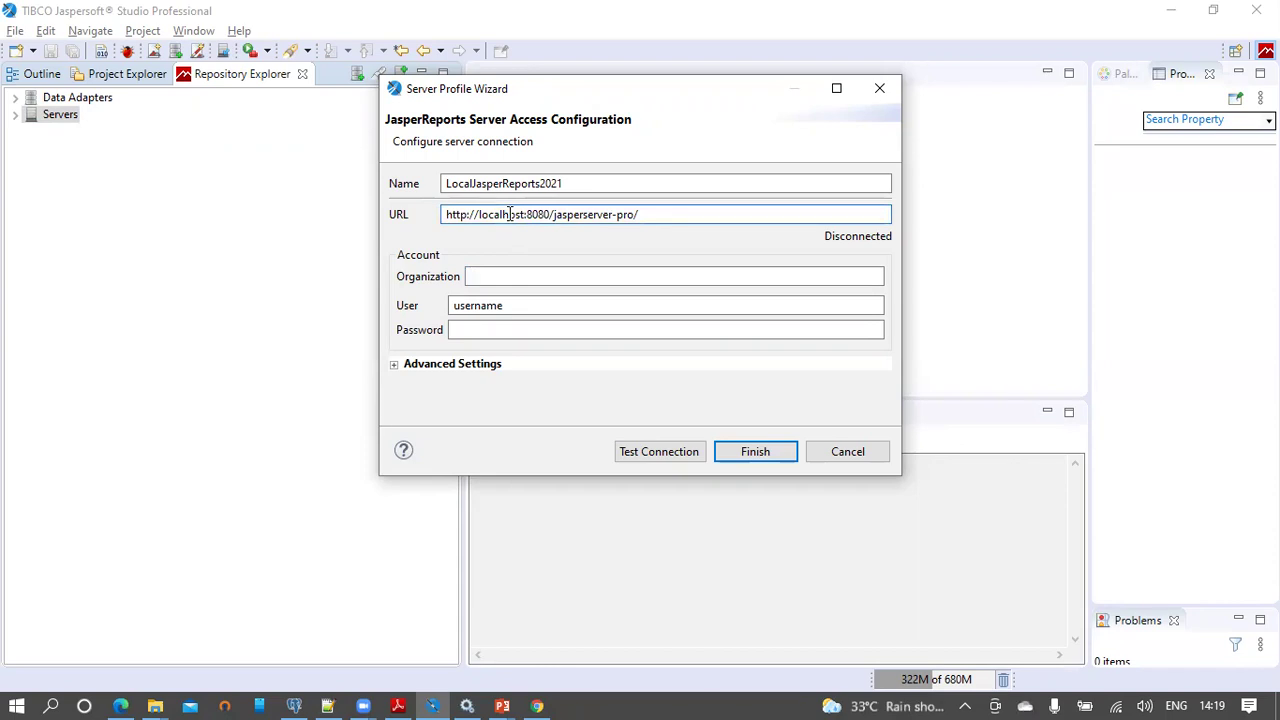
Step: Enter the server account's user name and password
click(490, 305)
double_click(486, 306)
text(superuser)
key(Tab)
text(superuser)
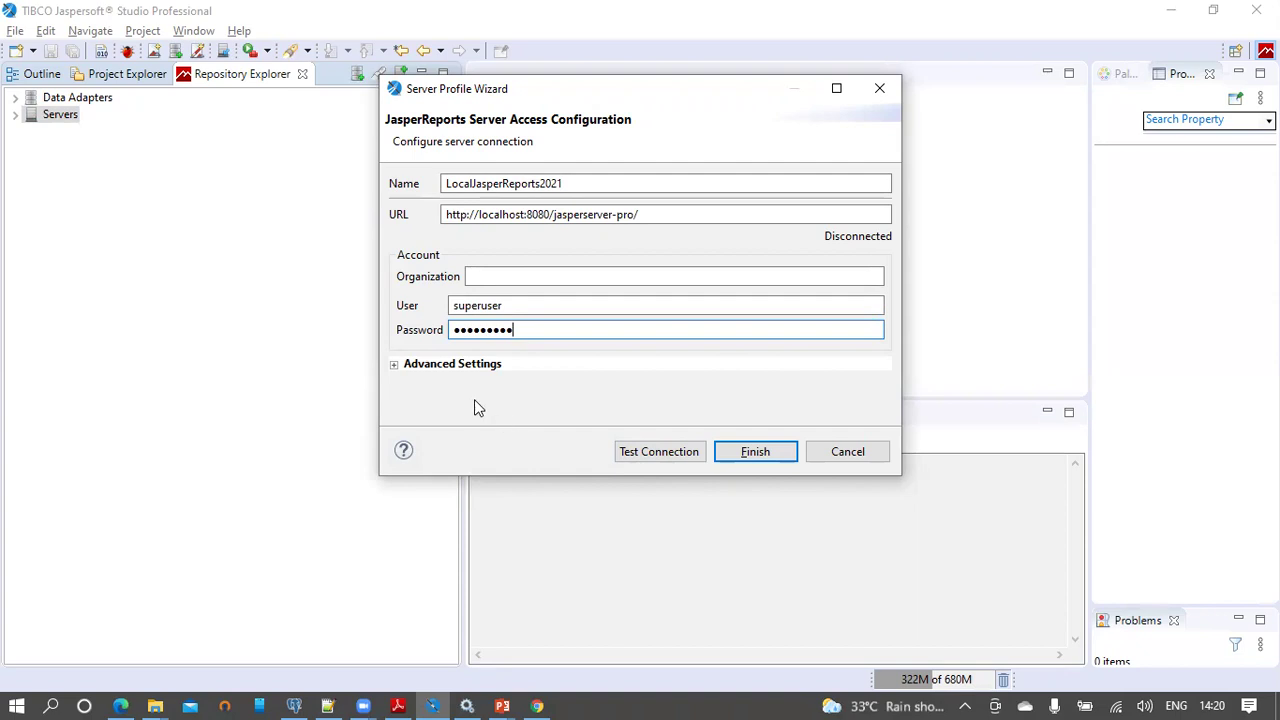
Step: Expand Advanced Settings, maximize the wizard, and set Authentication to Single Sign-On
click(395, 366)
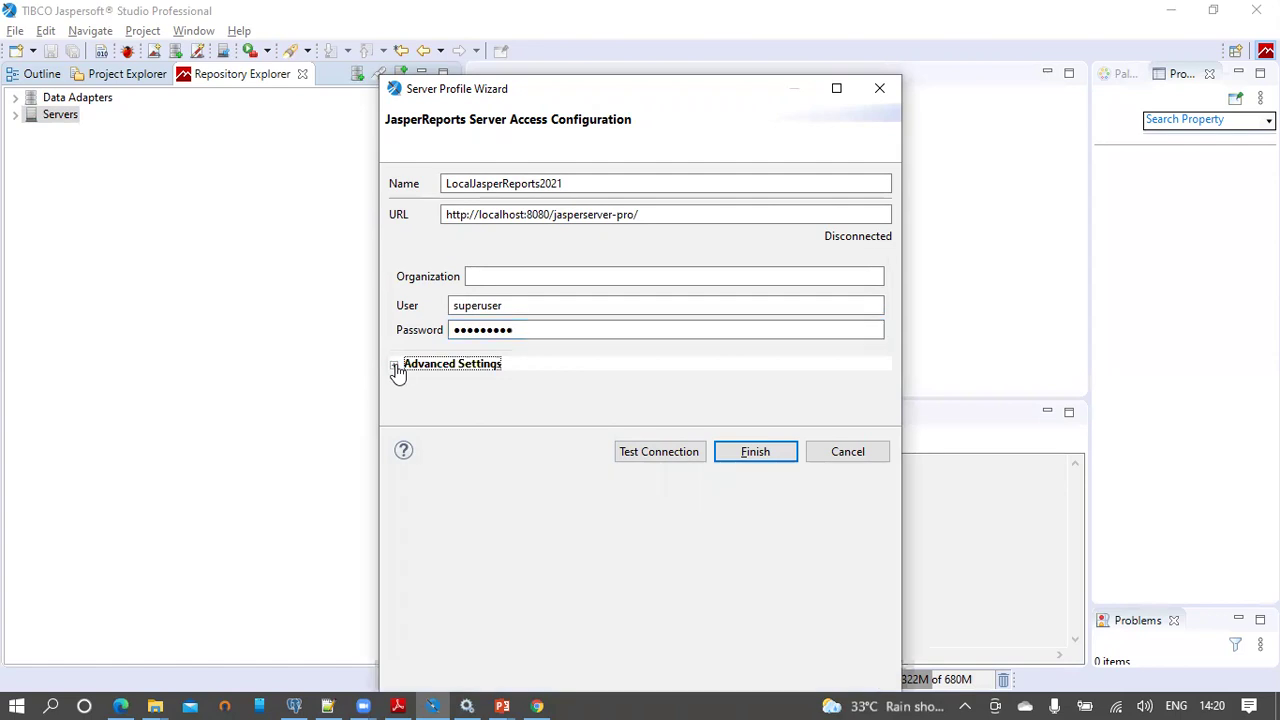
click(836, 89)
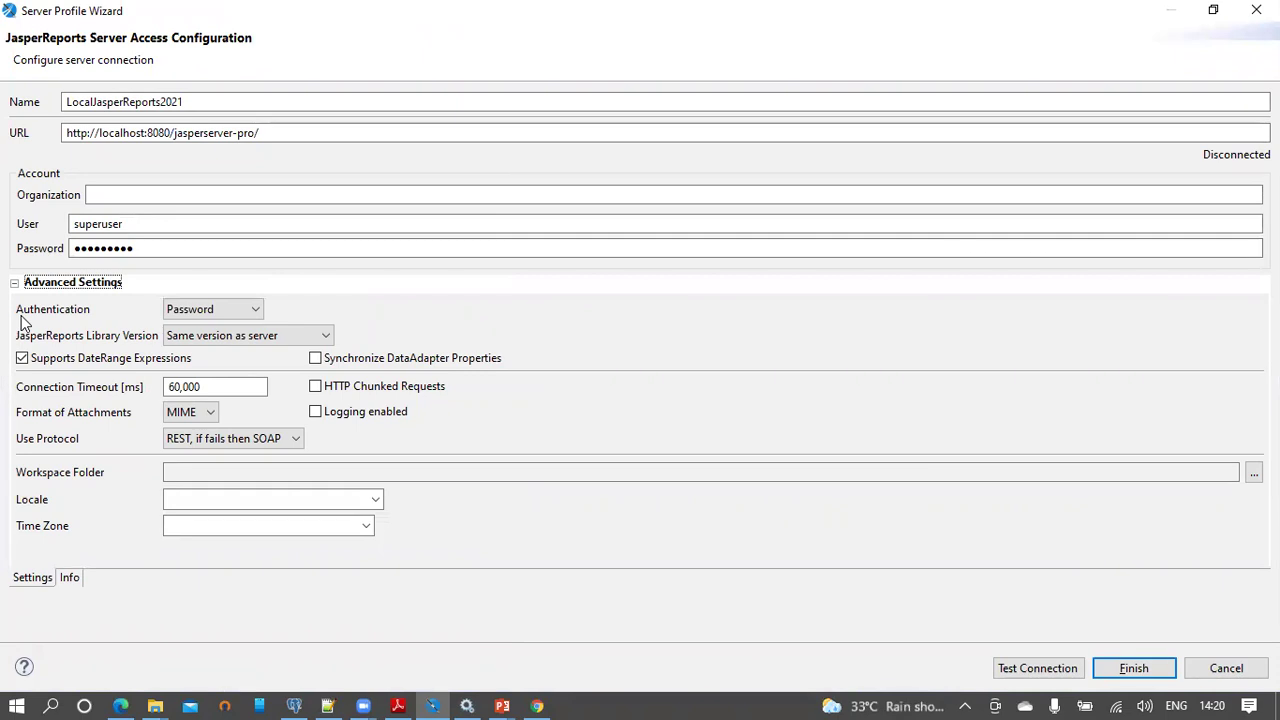
click(256, 310)
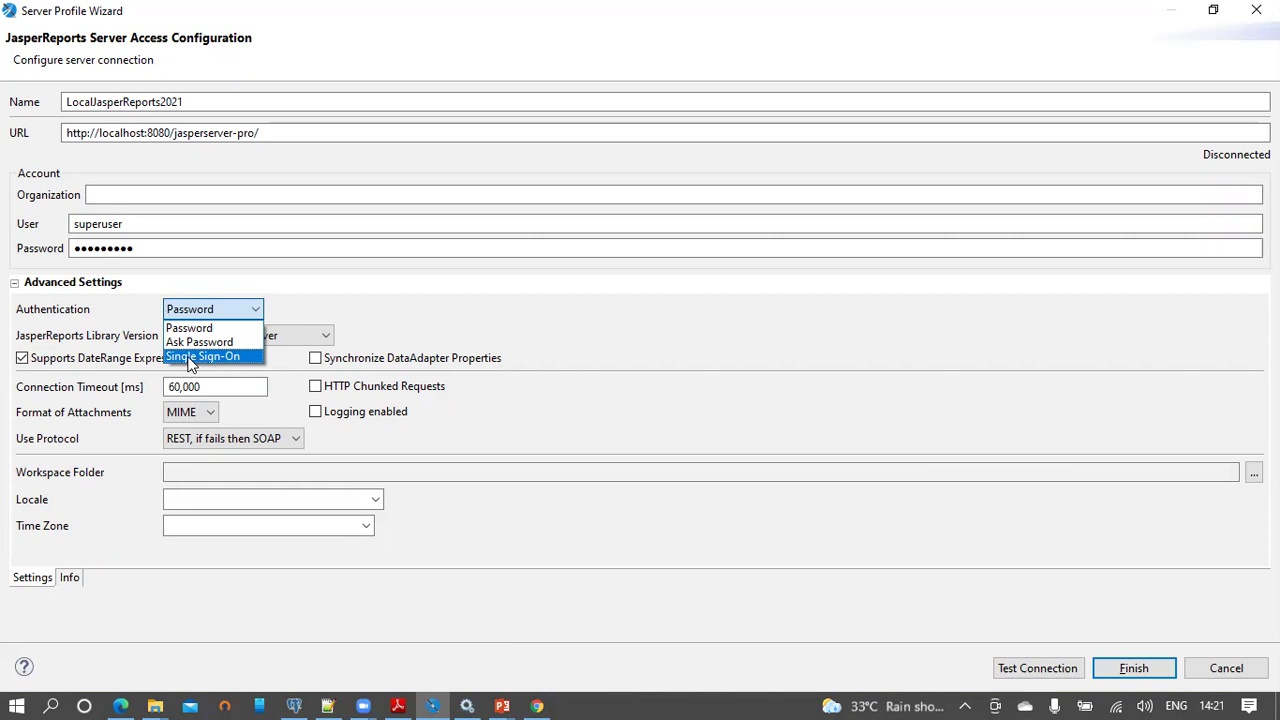
click(198, 358)
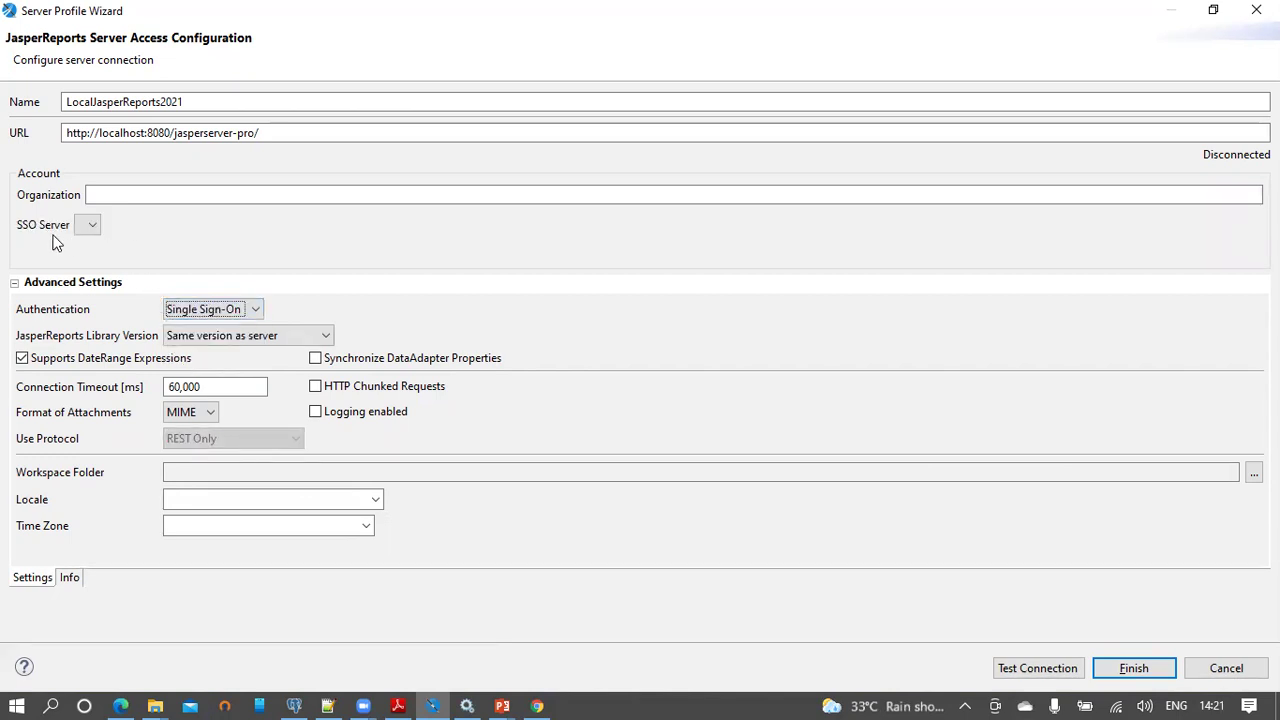
click(88, 195)
click(88, 195)
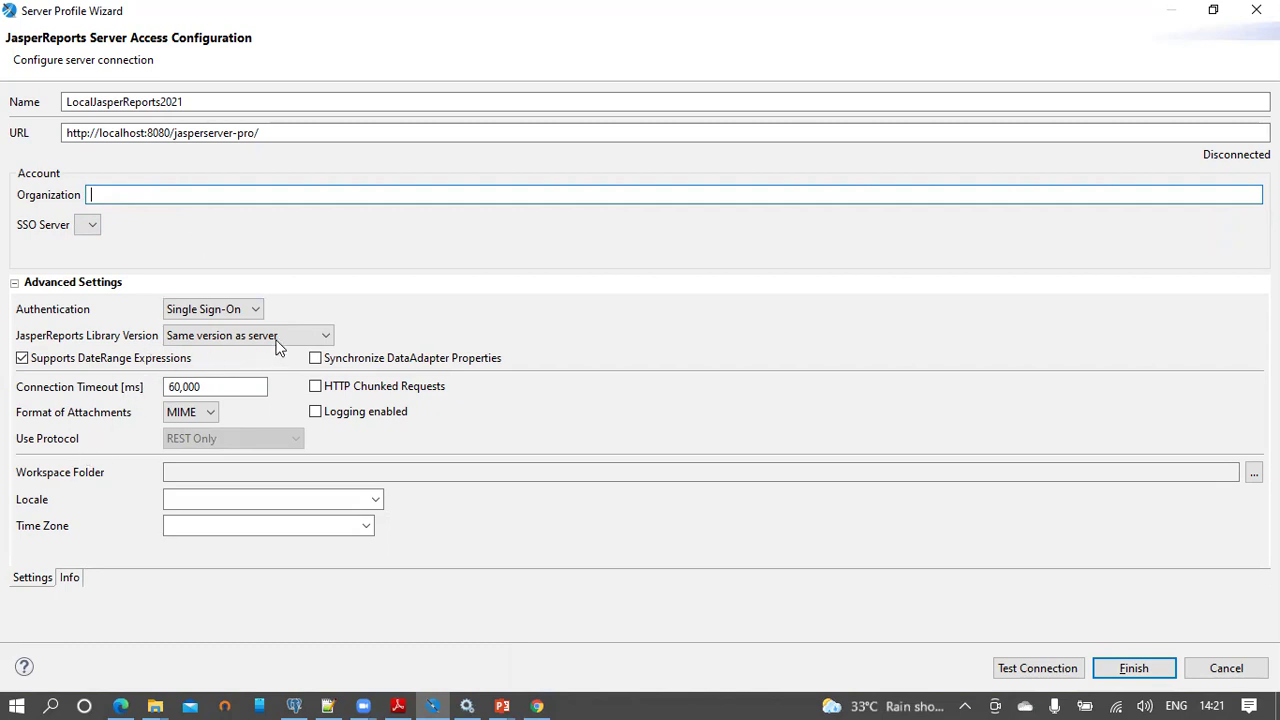
Step: Set Authentication back to Password, keep REST, if fails then SOAP, and retype the password
click(252, 310)
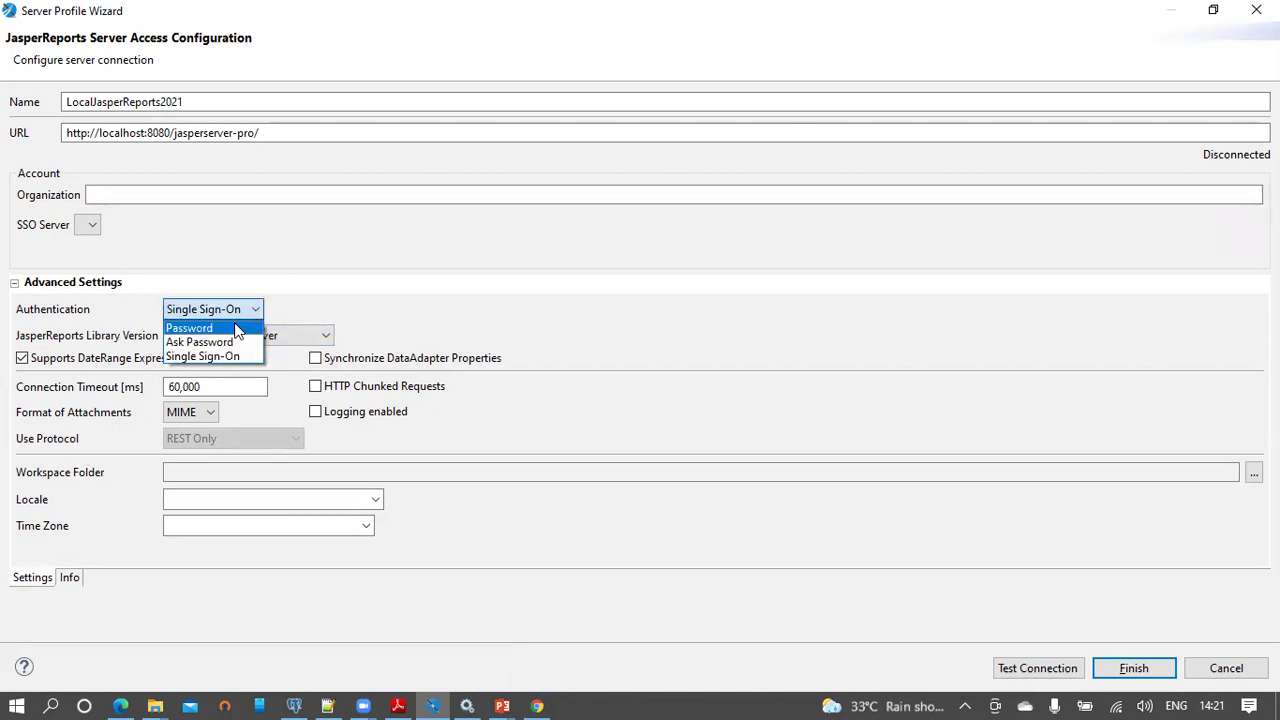
click(238, 328)
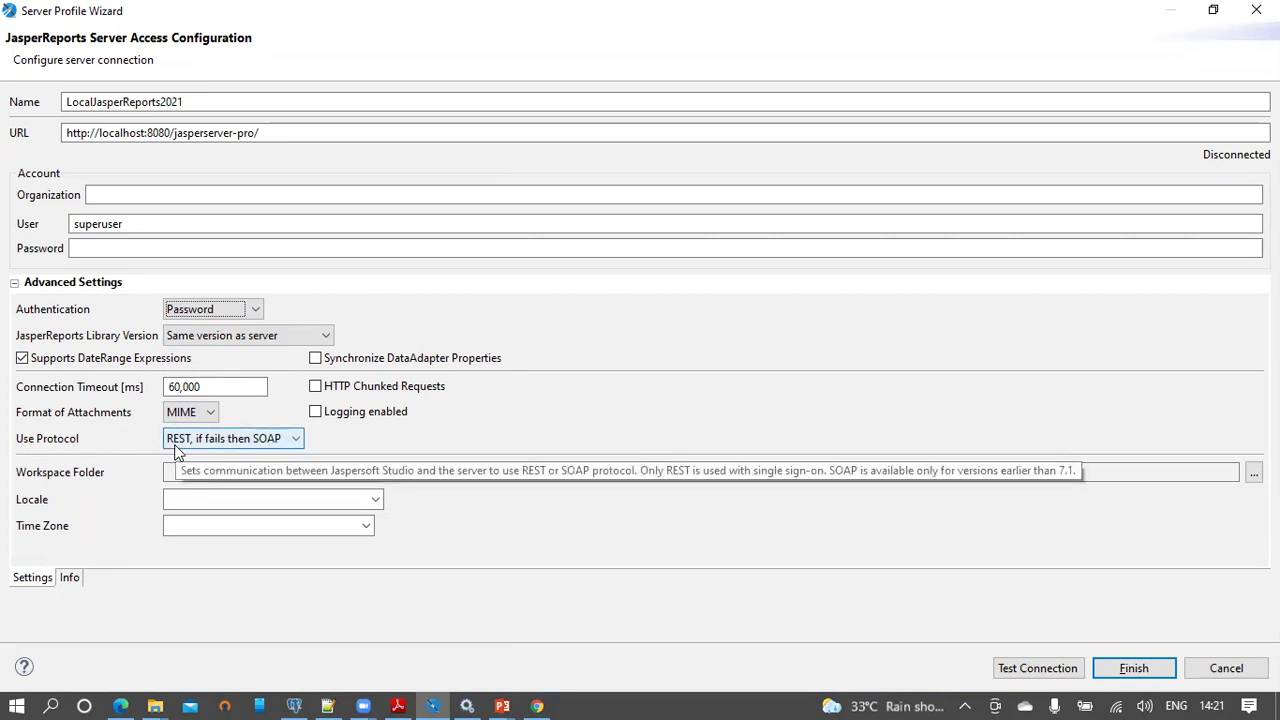
click(296, 441)
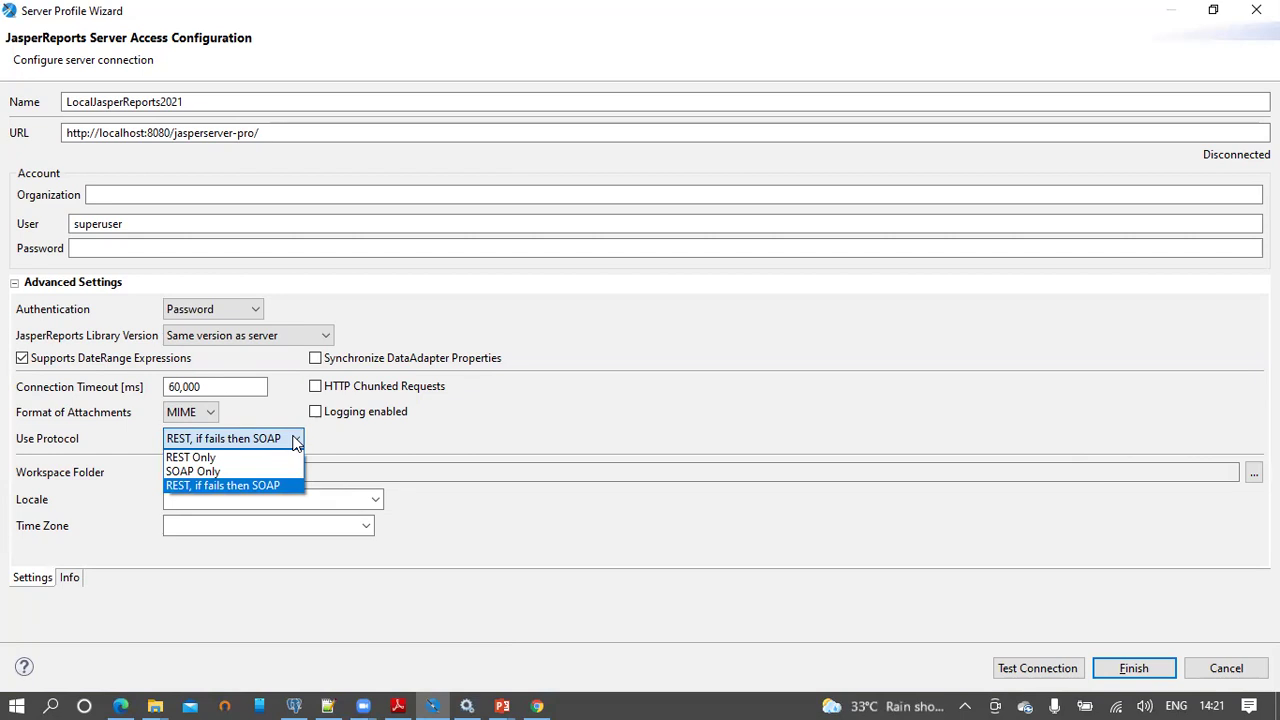
click(296, 441)
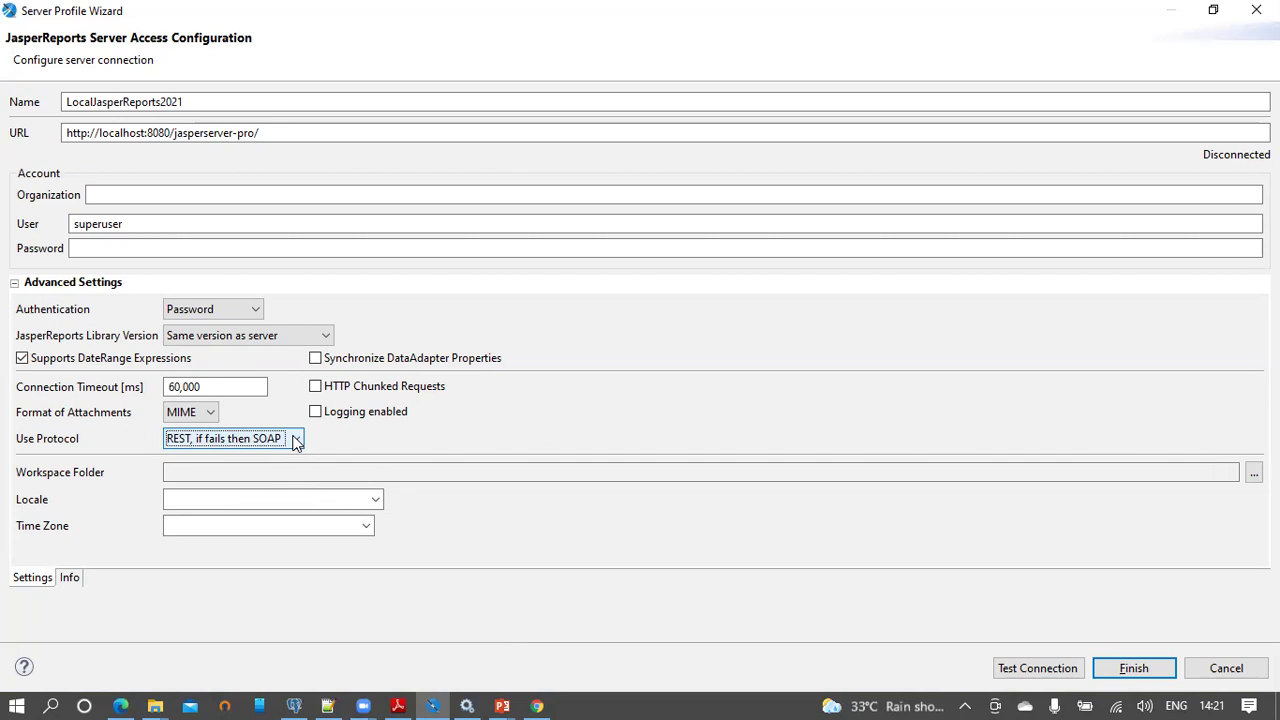
click(296, 441)
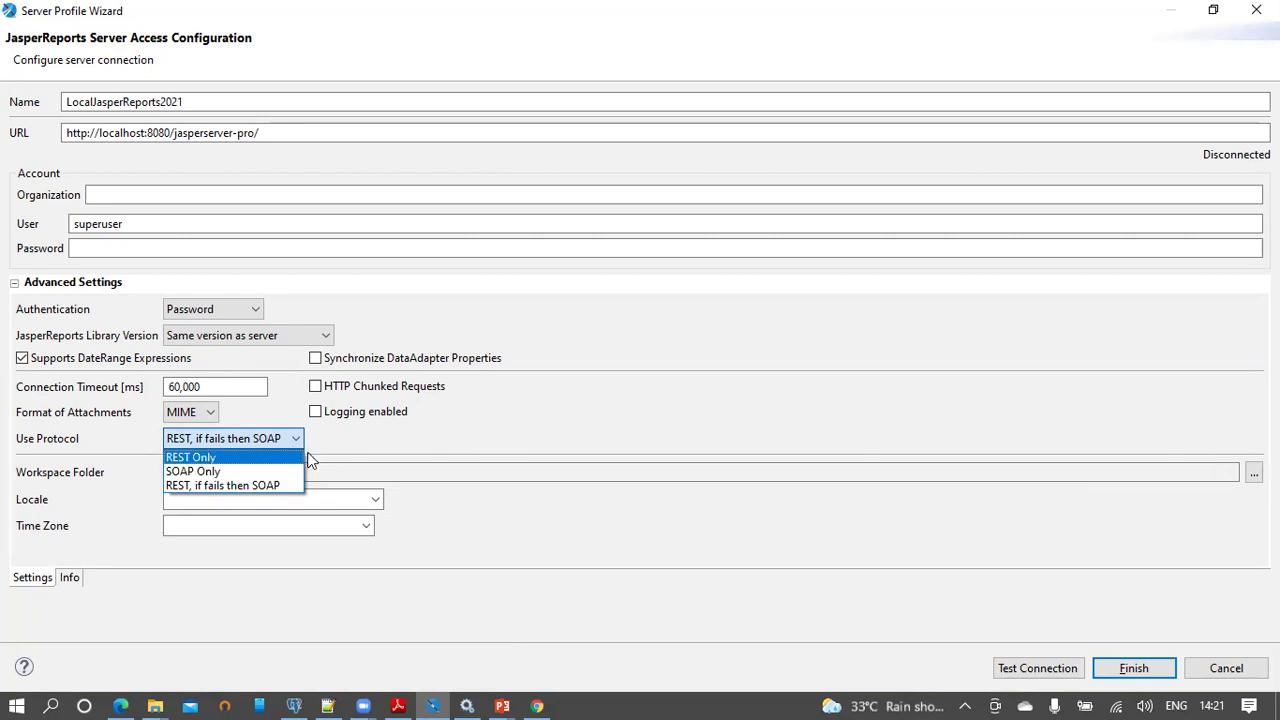
click(326, 438)
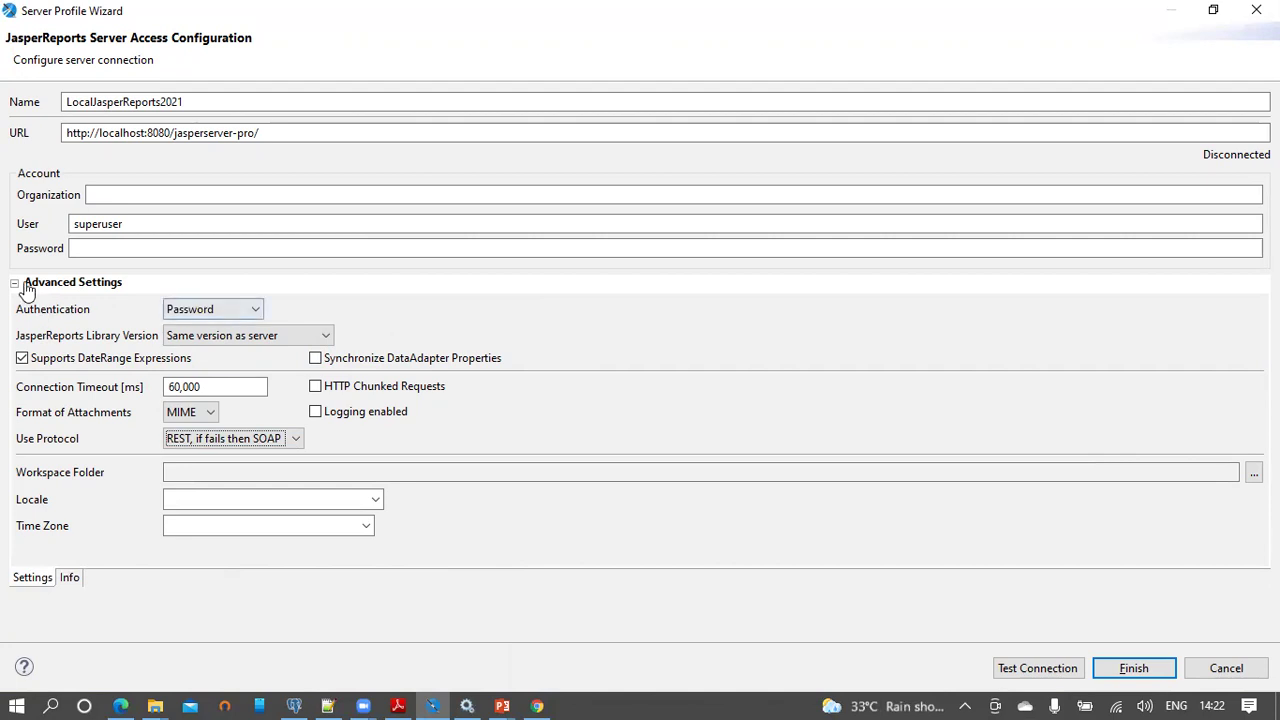
click(86, 248)
text(superuser)
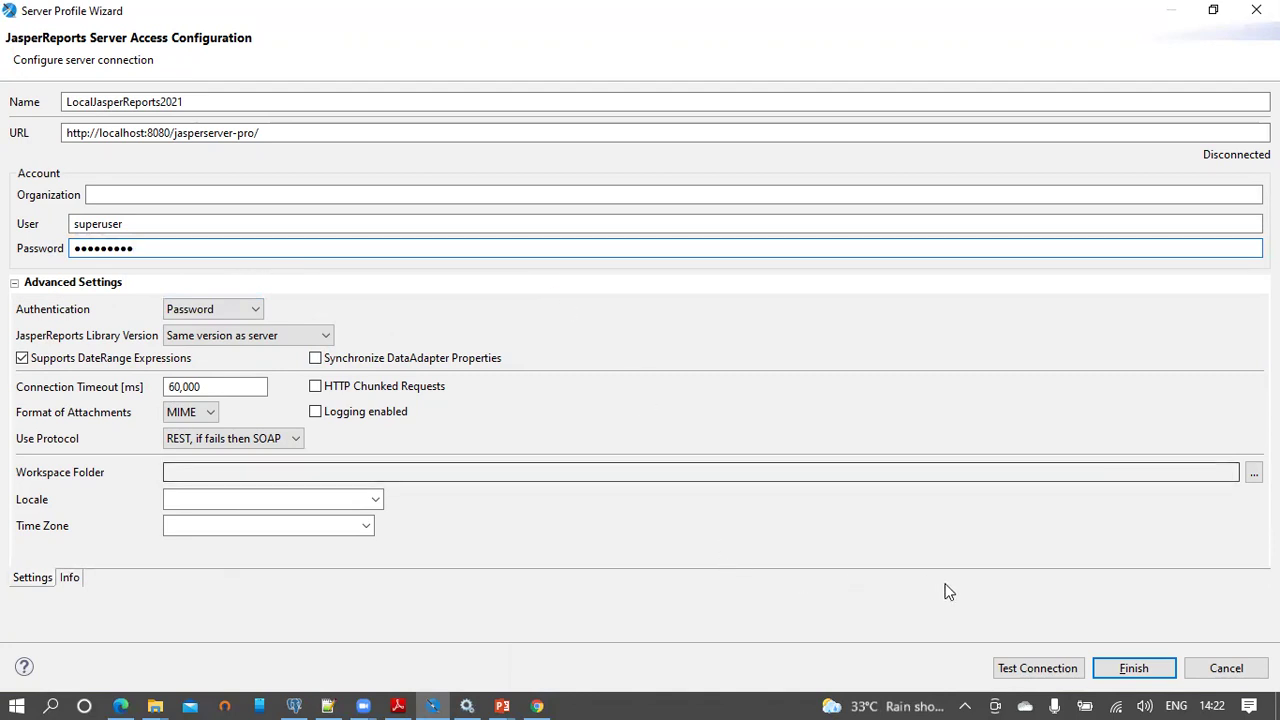
Step: Test the LocalJasperReports2021 connection successfully, finish the wizard, and select it under Servers
click(1030, 670)
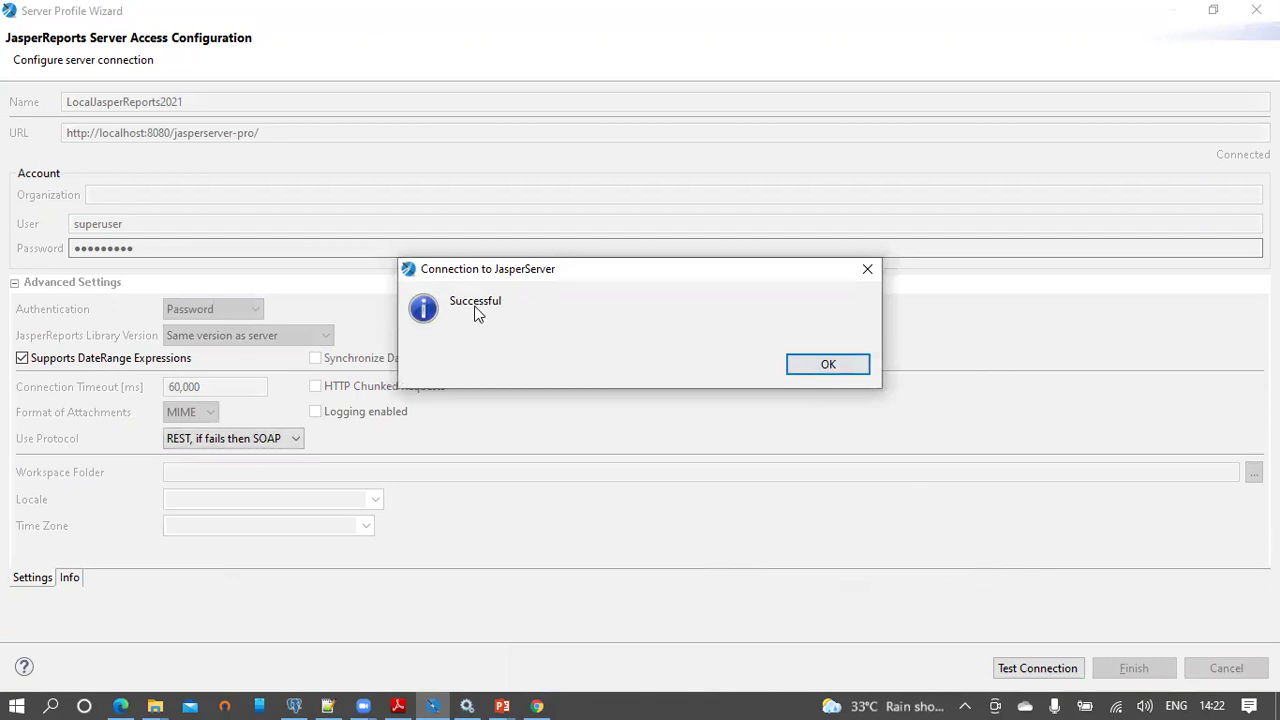
click(850, 369)
click(1133, 668)
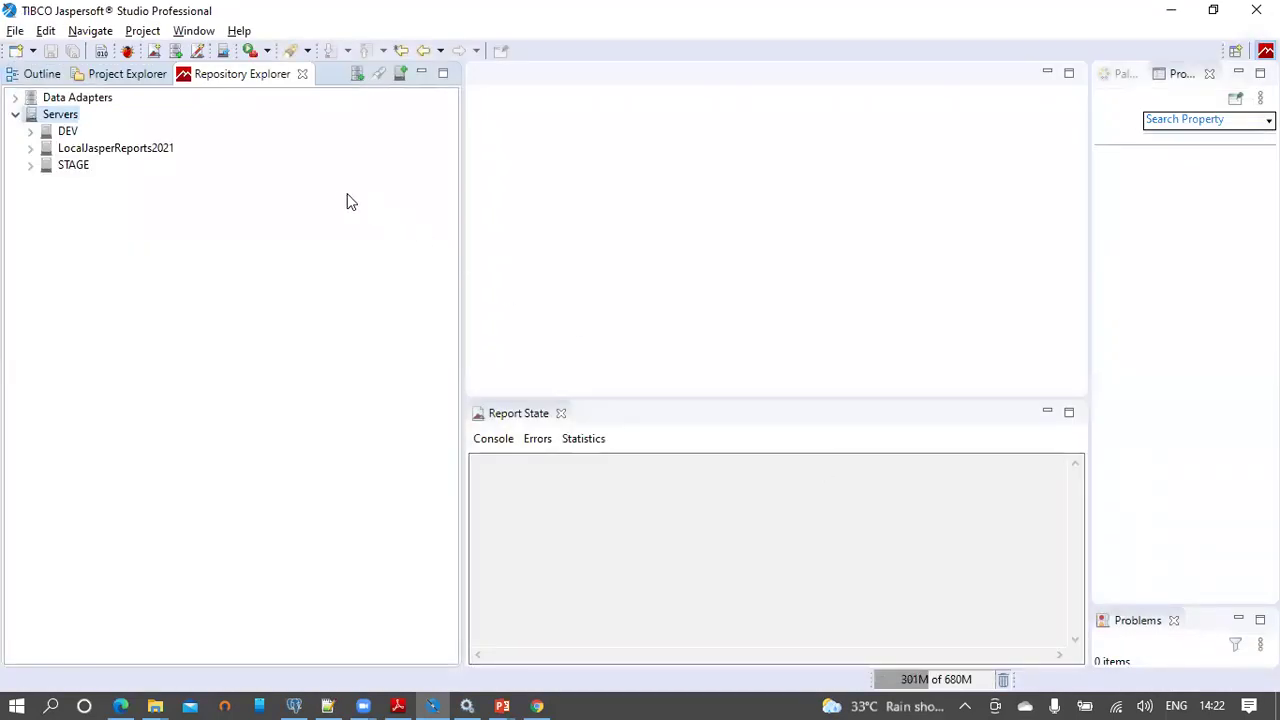
mouse_move(121, 155)
click(118, 150)
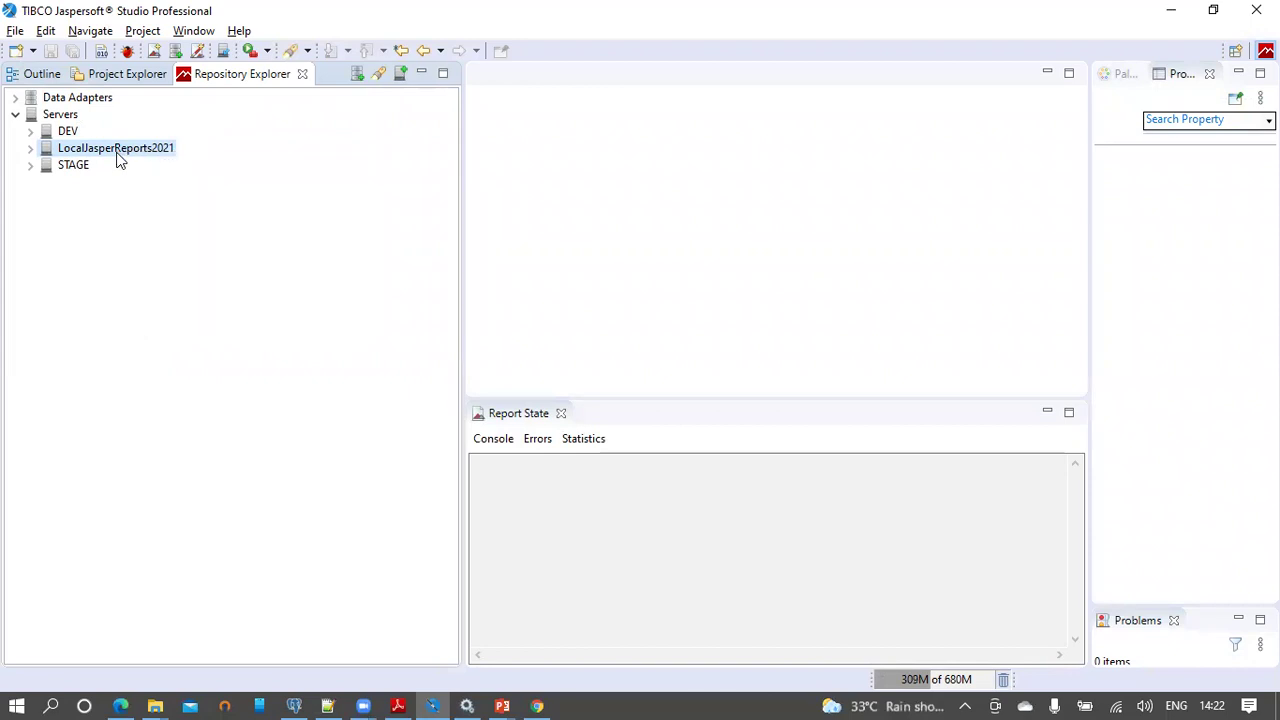
Step: Refresh the LocalJasperReports2021 repository, then return to the PowerPoint slide show
right_click(118, 157)
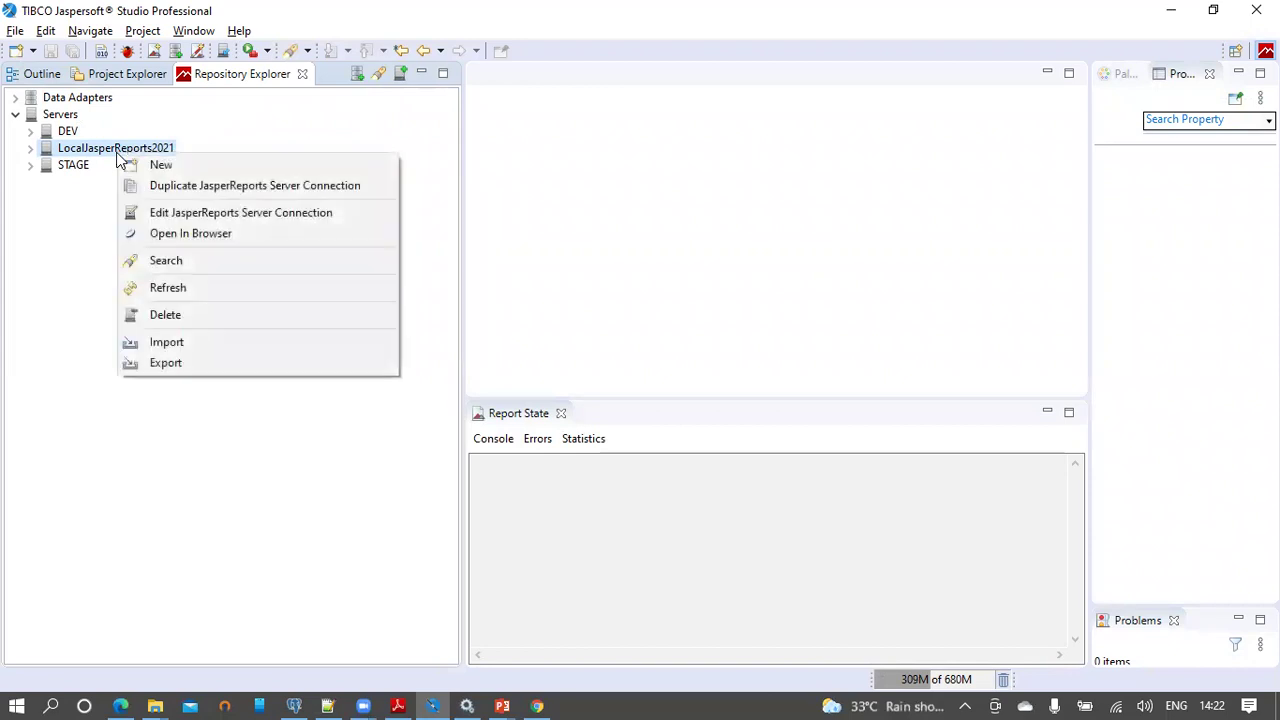
click(148, 287)
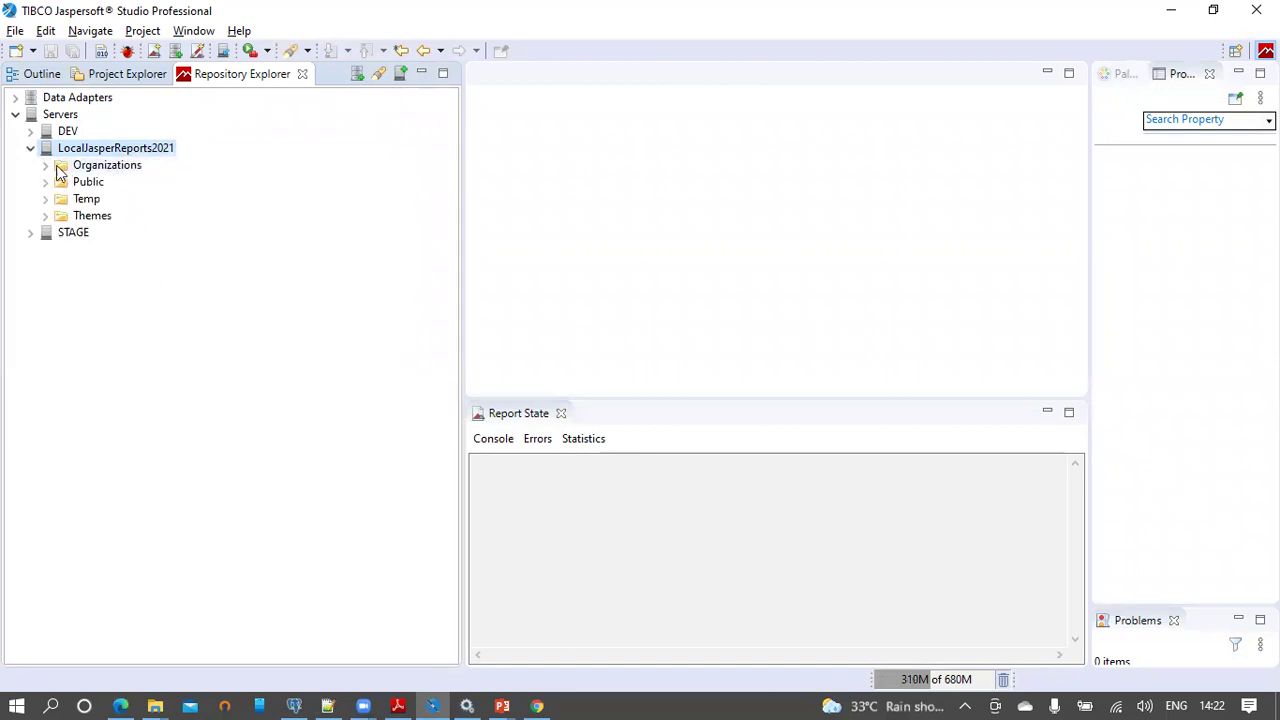
click(126, 168)
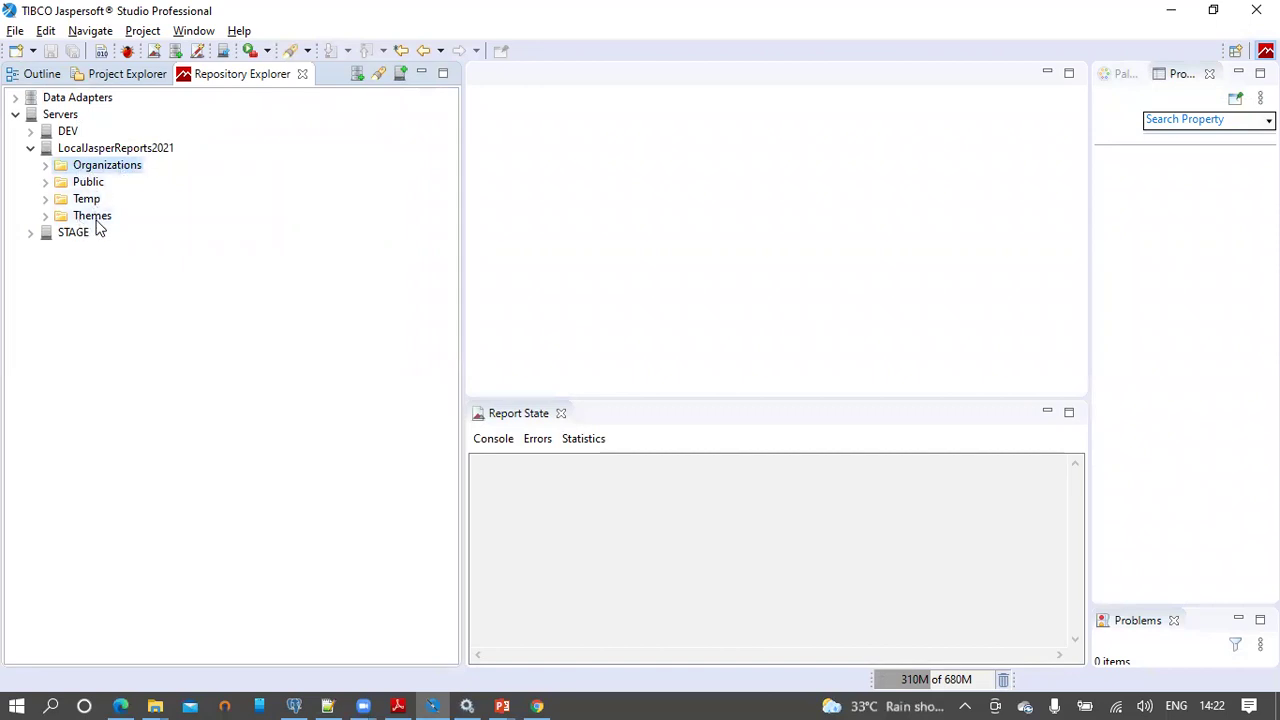
mouse_move(98, 228)
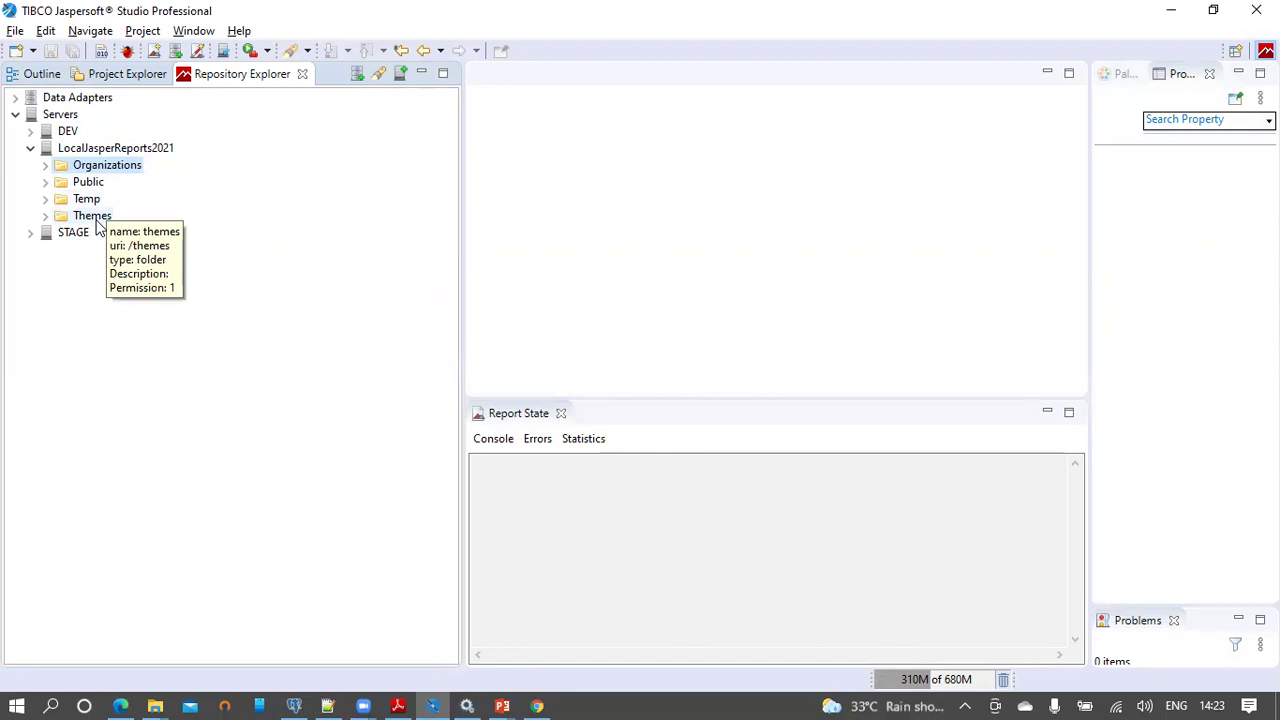
click(503, 703)
click(551, 651)
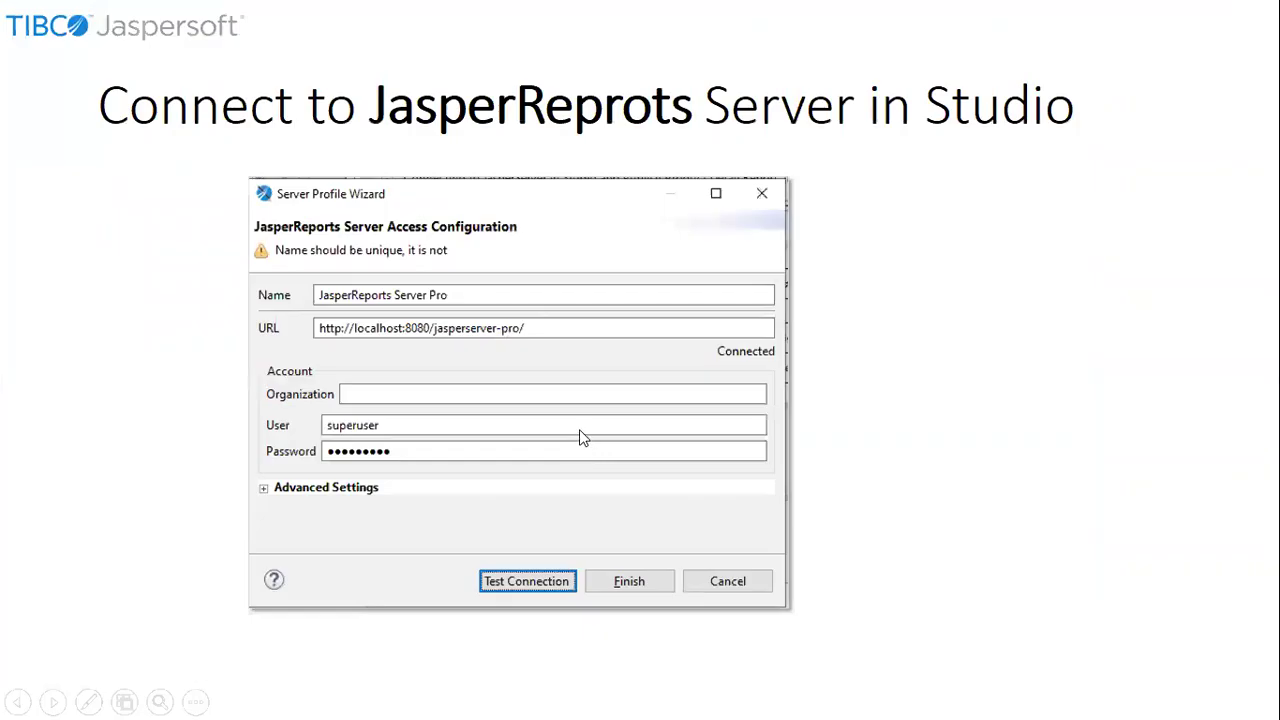
Step: Advance to the 'Create JasperReports2021 project in Repository' slide, then bring Chrome's Repository page forward
click(584, 438)
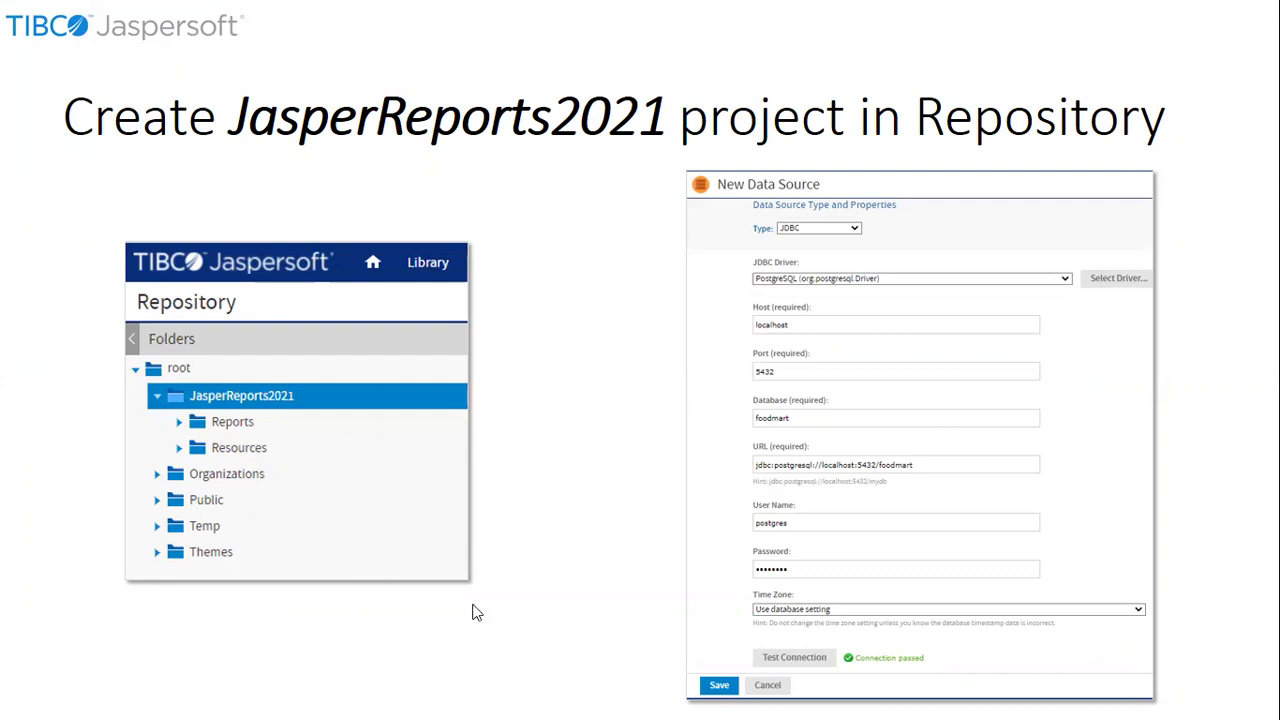
key(super)
click(536, 705)
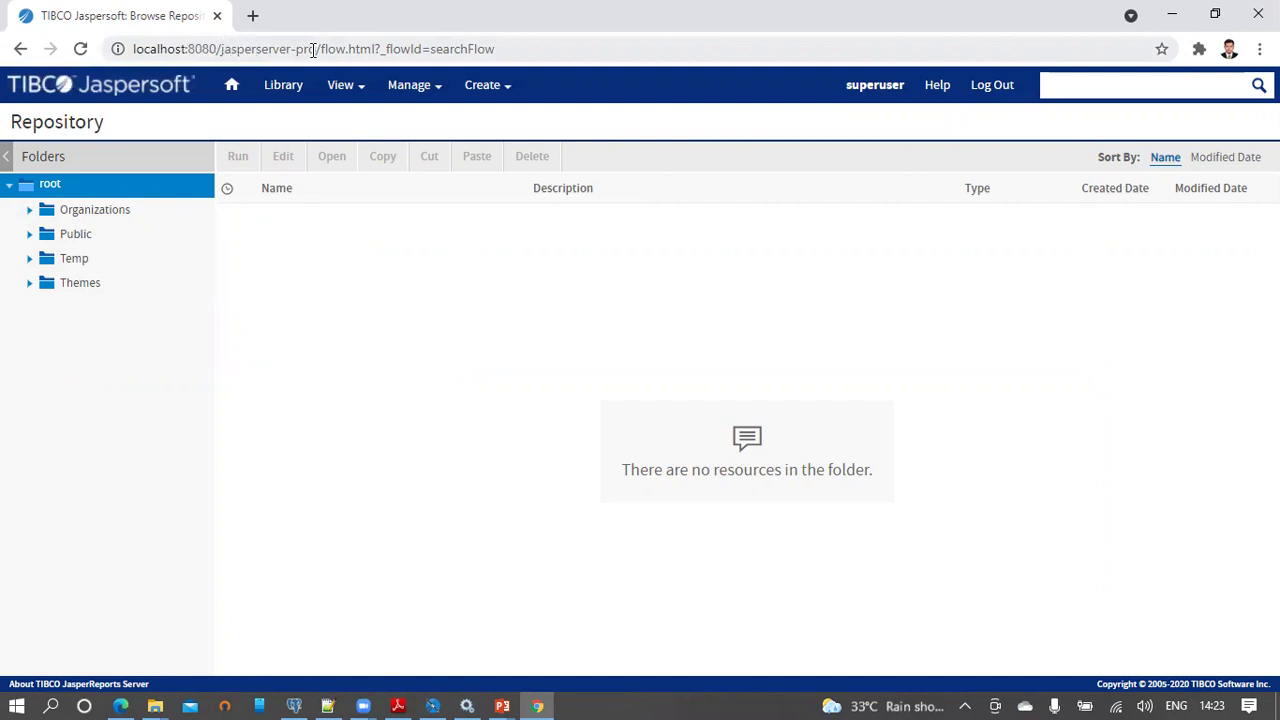
Step: Reload the repository, log back in, and start adding a folder under root
mouse_move(359, 92)
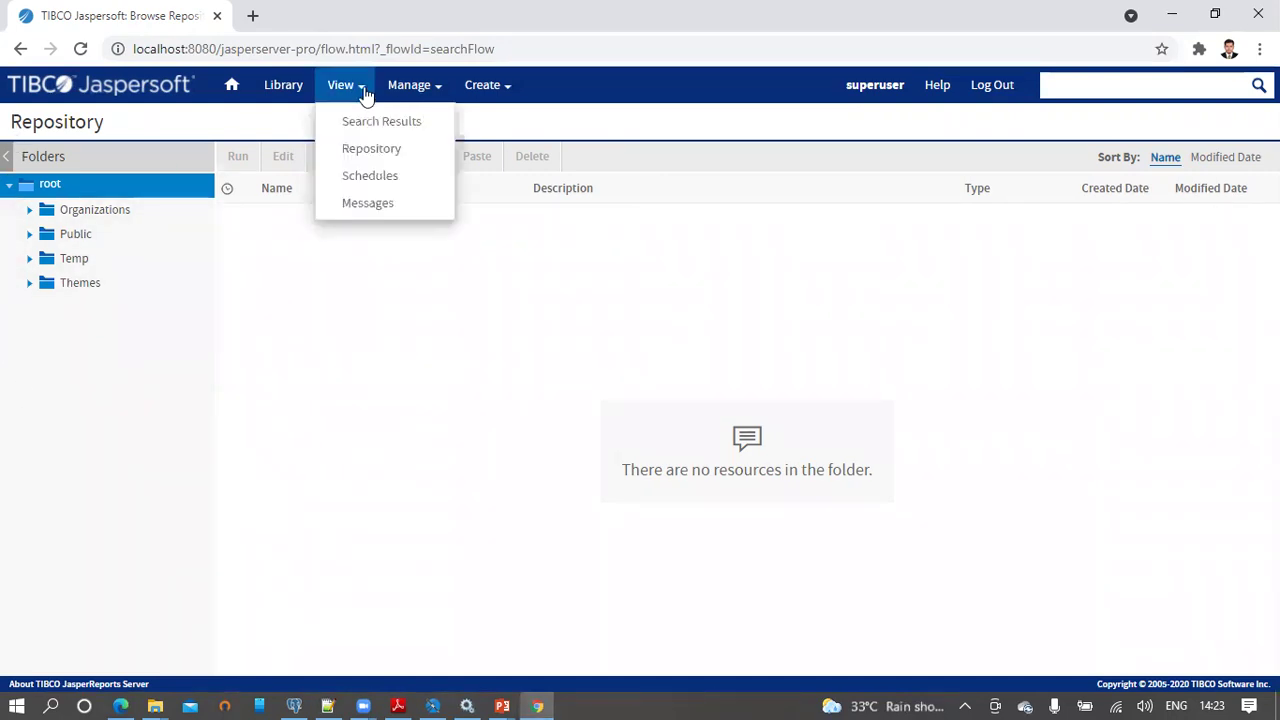
click(370, 148)
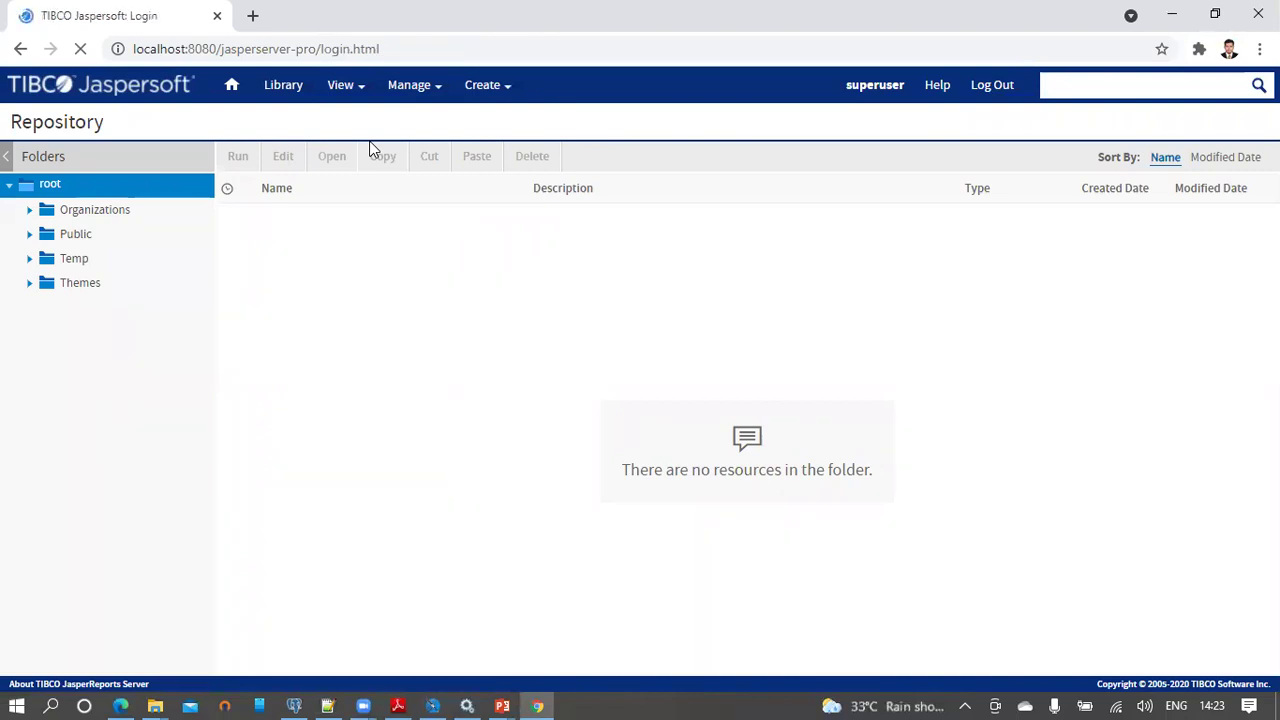
click(852, 388)
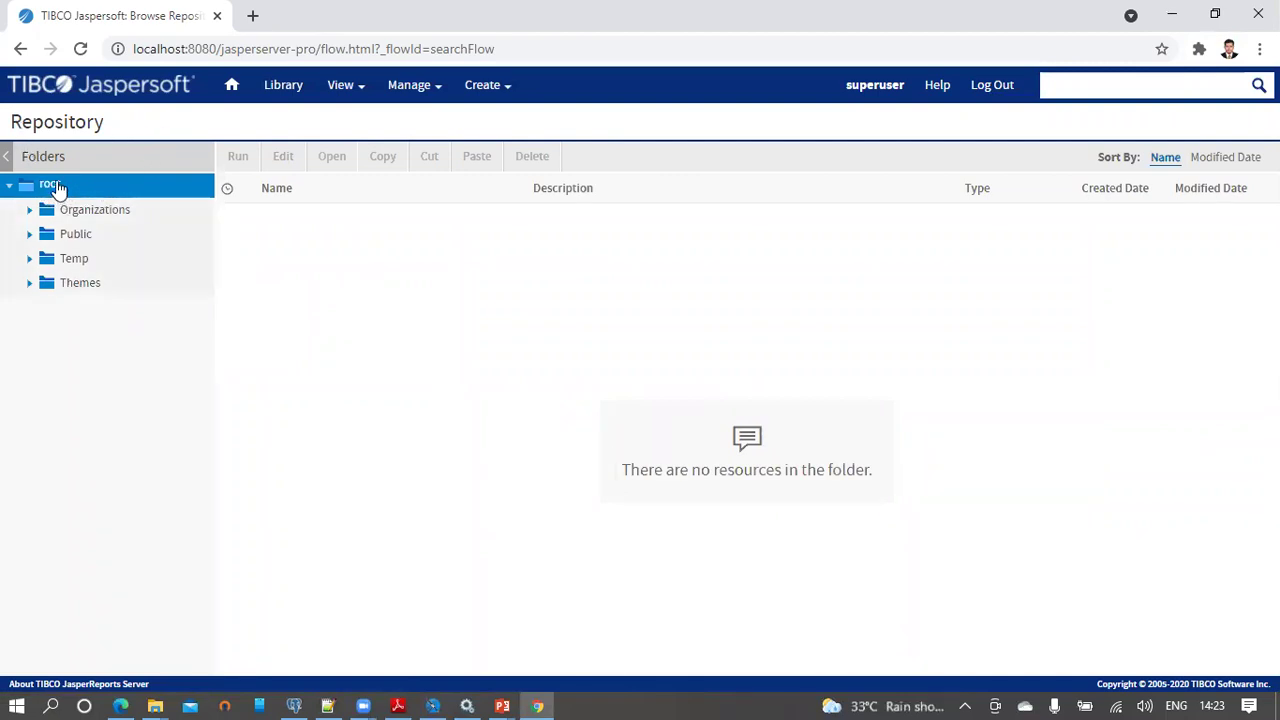
right_click(60, 189)
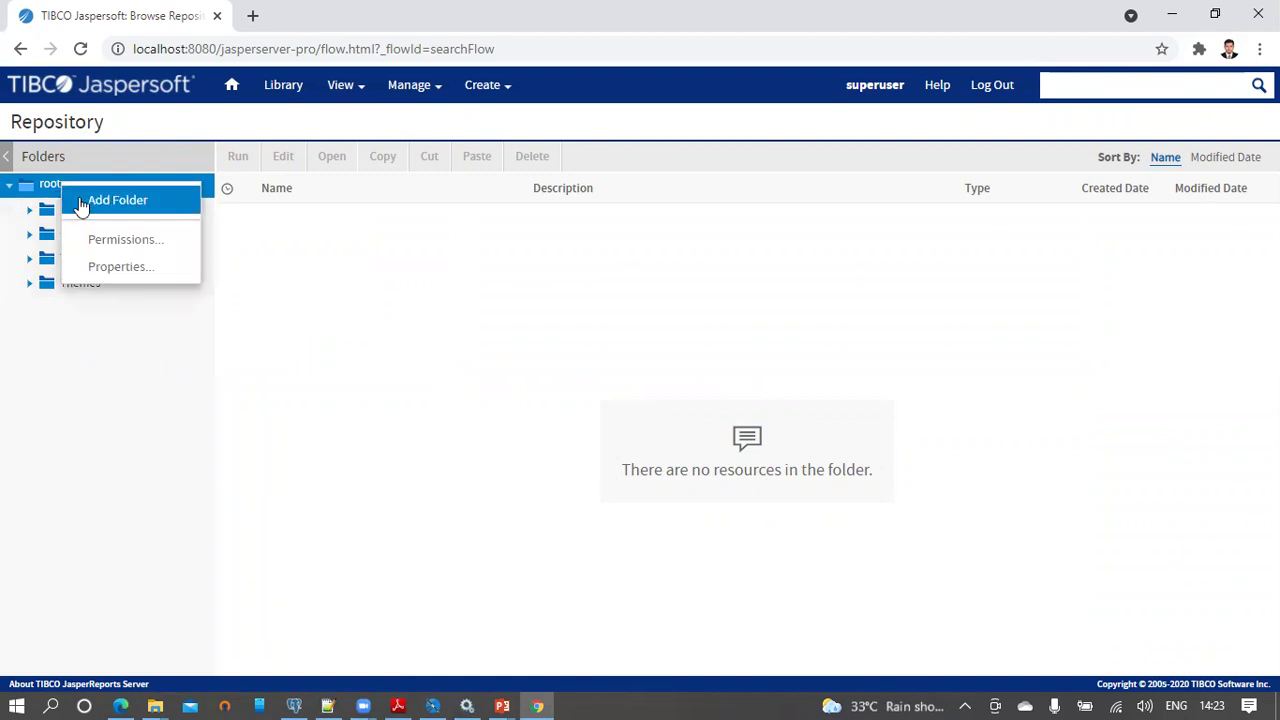
click(81, 204)
Step: Create the folder with JasperReports2021 as both name and description
click(290, 700)
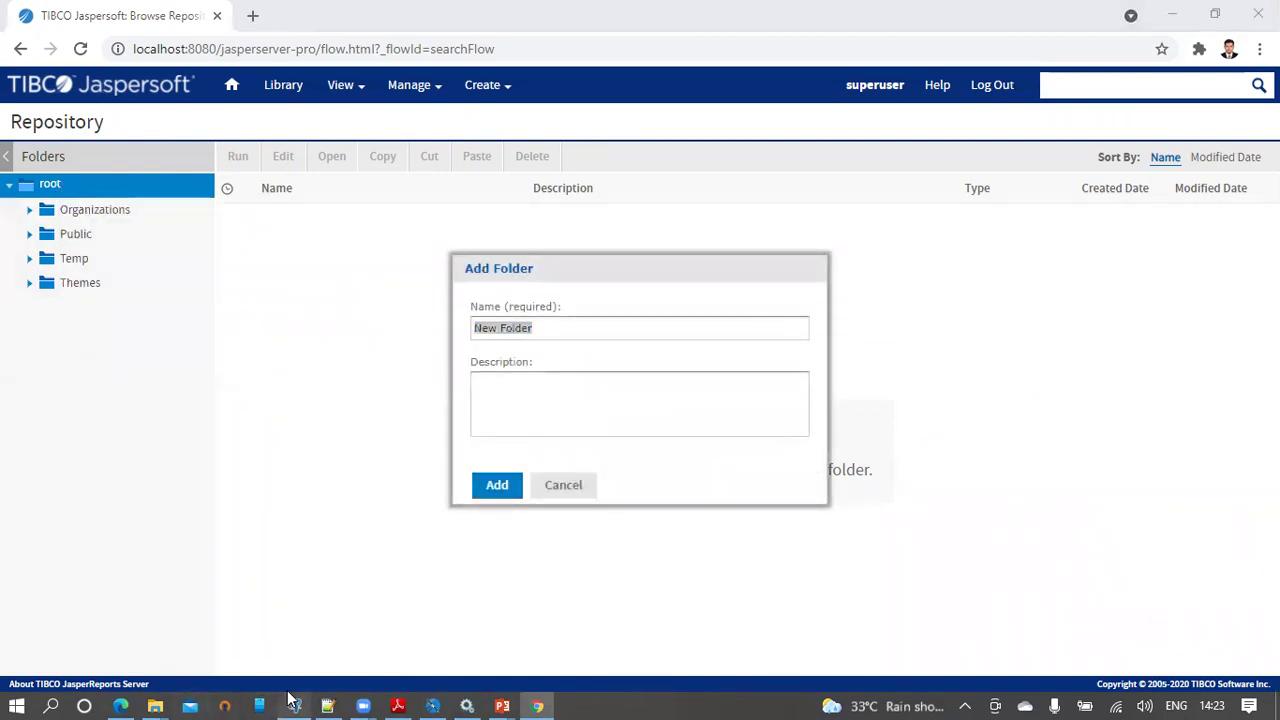
drag(523, 200, 391, 201)
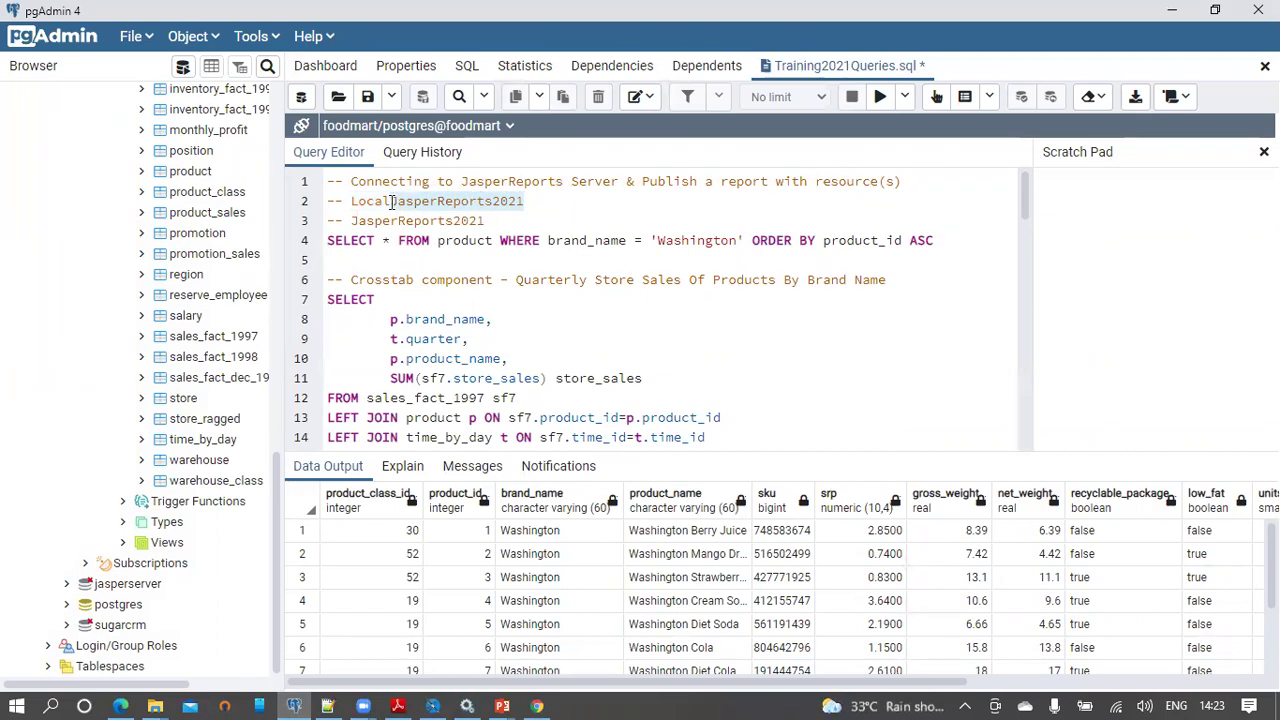
key(ctrl+c)
key(alt+Tab)
key(ctrl+v)
click(546, 394)
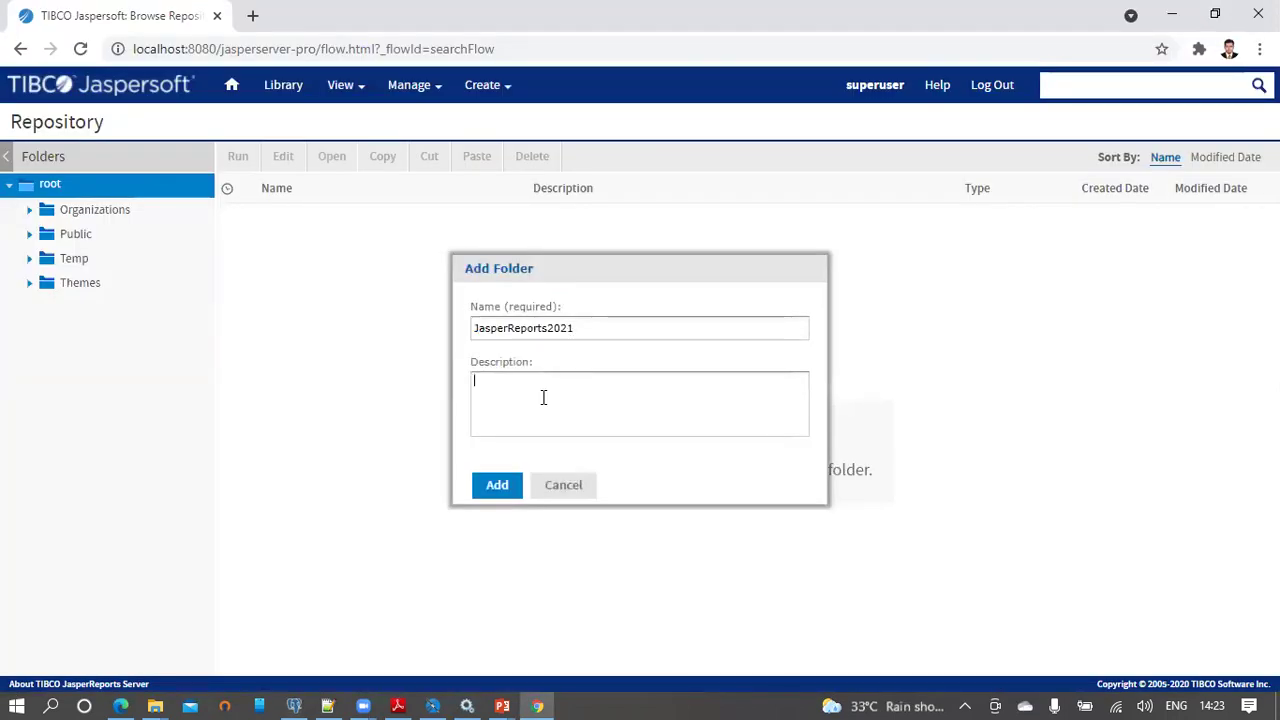
drag(588, 329, 461, 335)
key(ctrl+c)
click(500, 397)
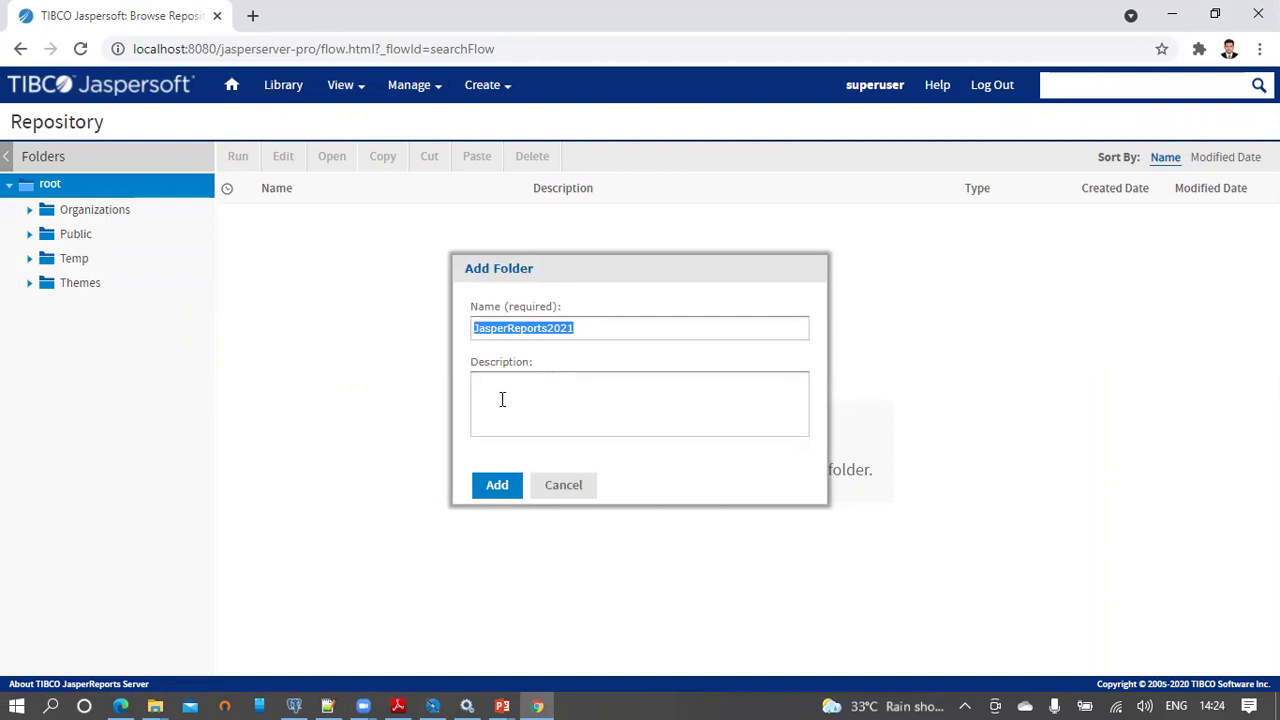
key(ctrl+v)
click(497, 485)
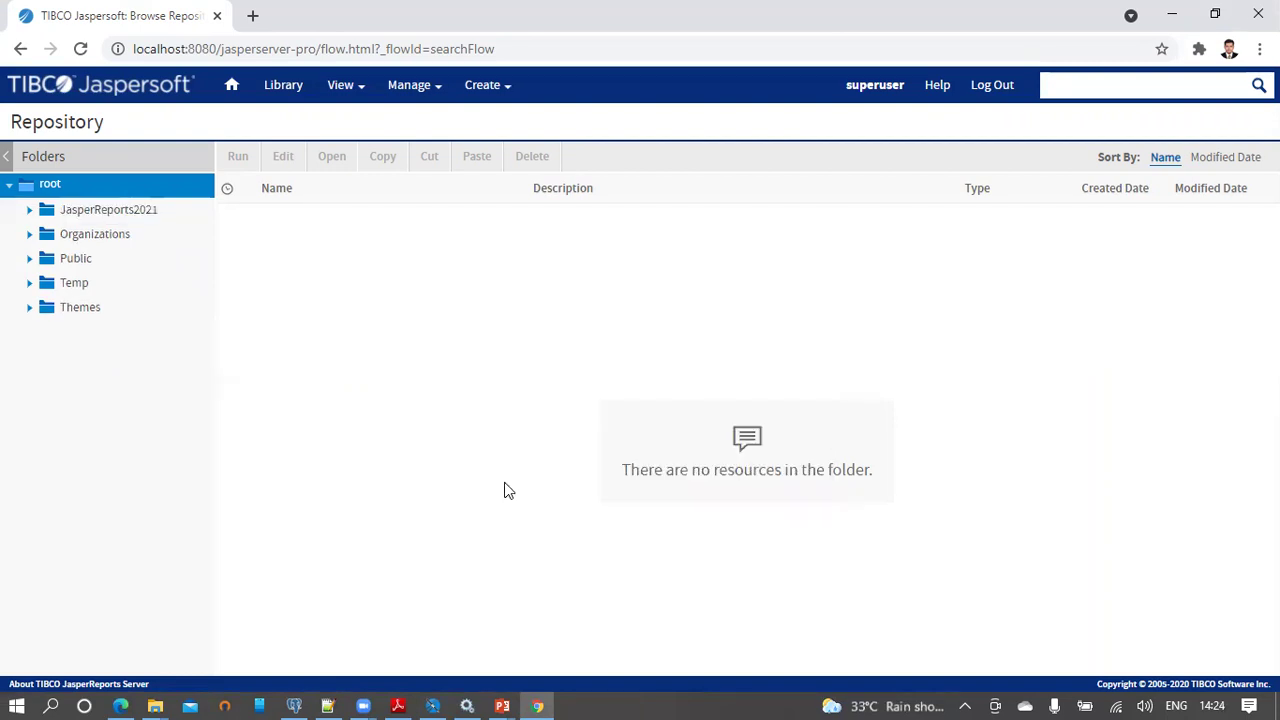
Step: Add a Reports subfolder inside JasperReports2021, with Reports as its description
click(129, 215)
right_click(129, 215)
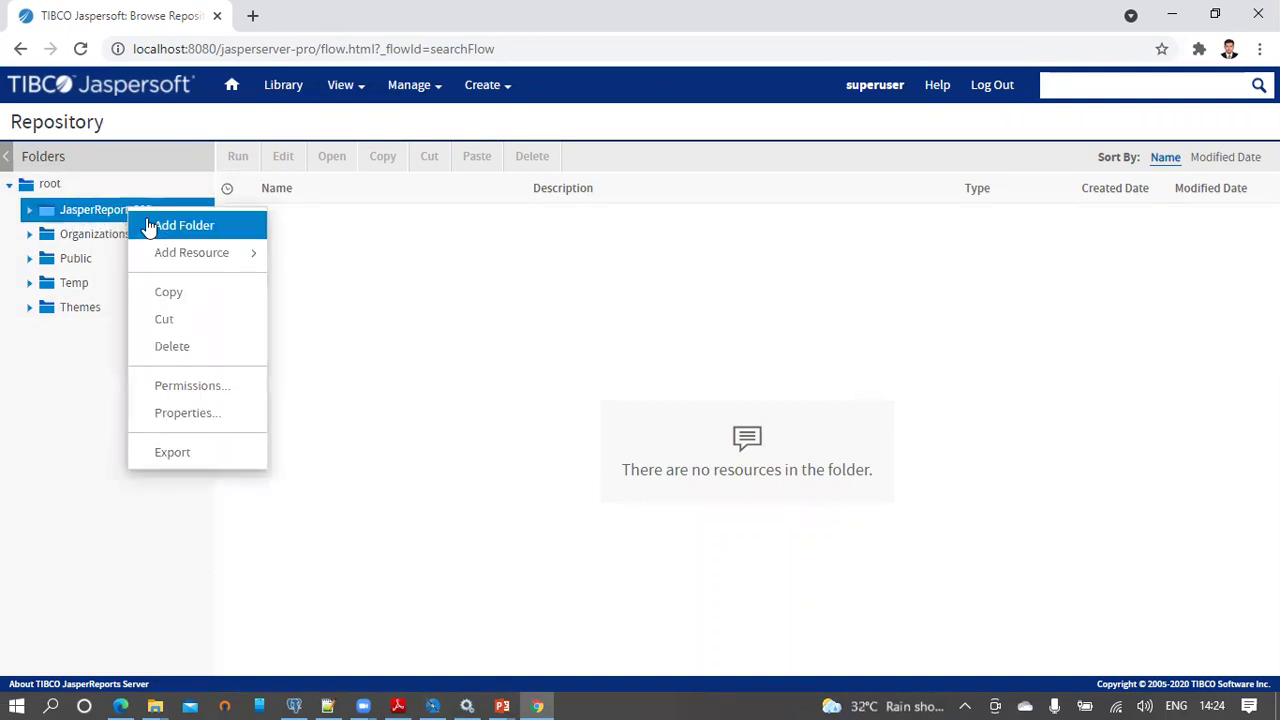
click(150, 229)
triple_click(503, 326)
text(RE)
text(ports)
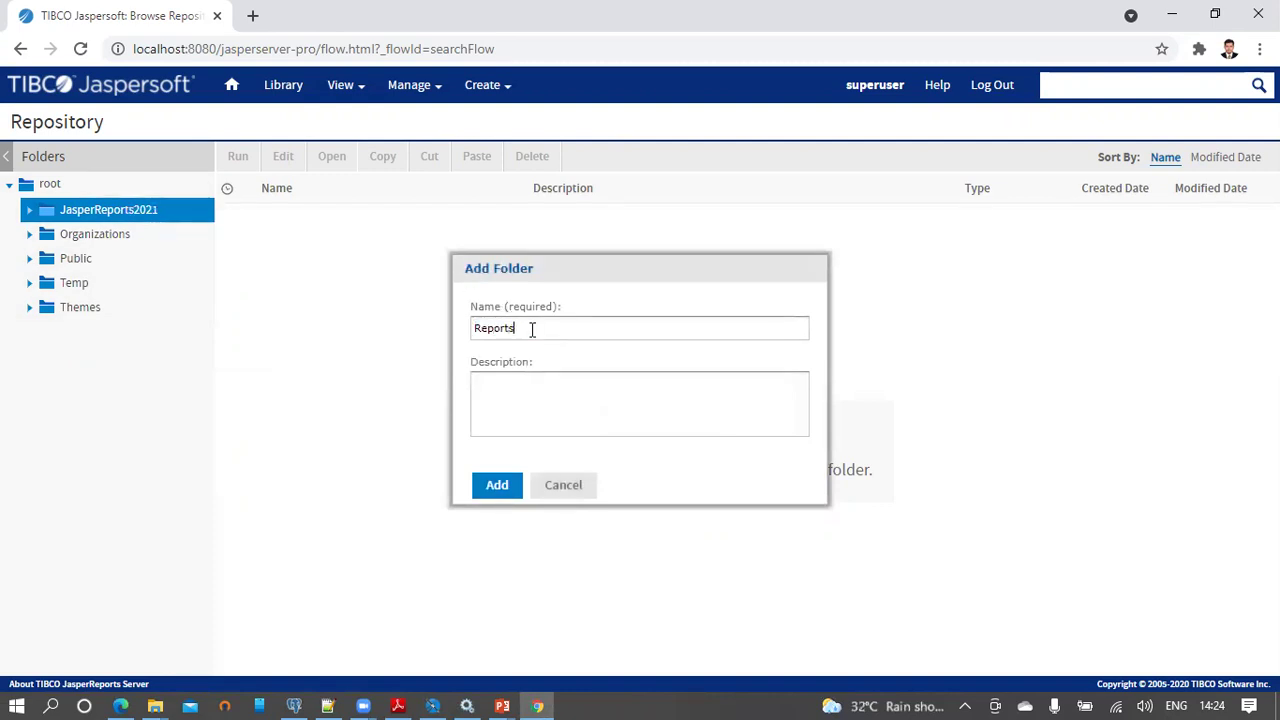
double_click(532, 329)
click(600, 405)
key(ctrl+v)
click(497, 485)
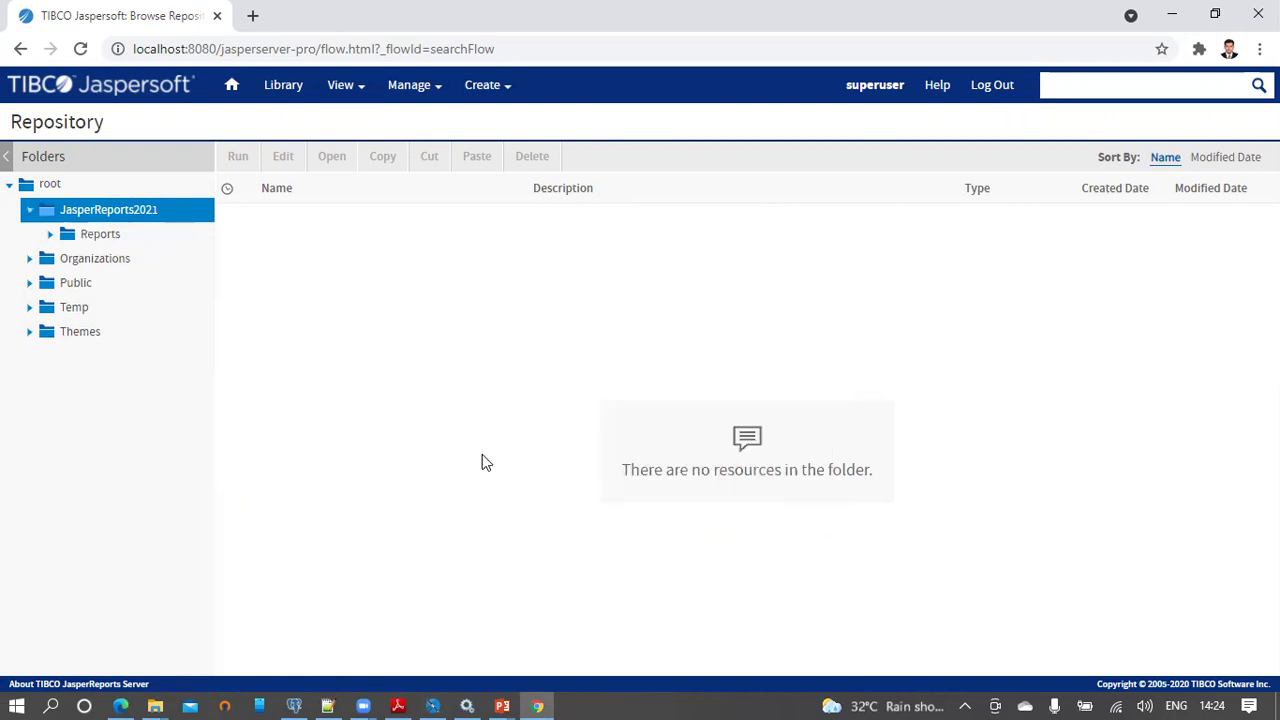
Step: Add a Resources subfolder inside JasperReports2021, then check both new subfolders
right_click(125, 212)
click(143, 233)
triple_click(543, 333)
text(Resorces)
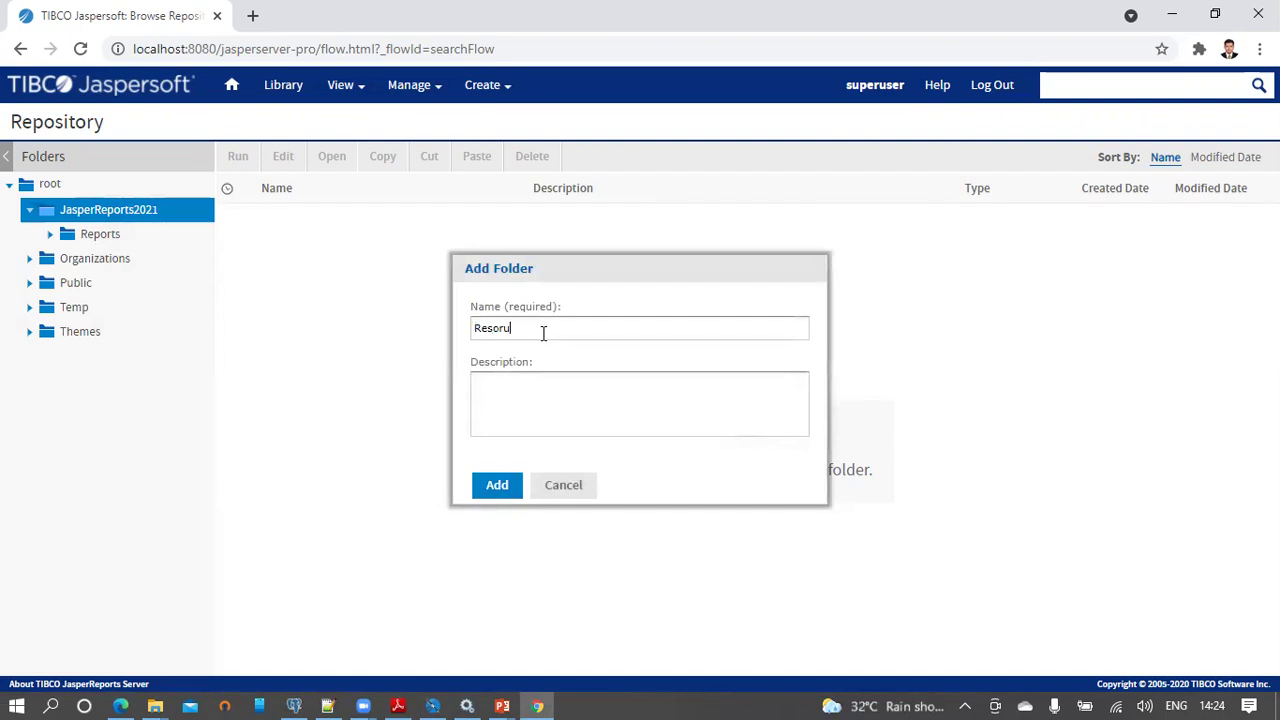
key(BackSpace)
key(BackSpace)
key(BackSpace)
text(urcesRsd)
key(BackSpace)
key(BackSpace)
text(esource)
click(497, 485)
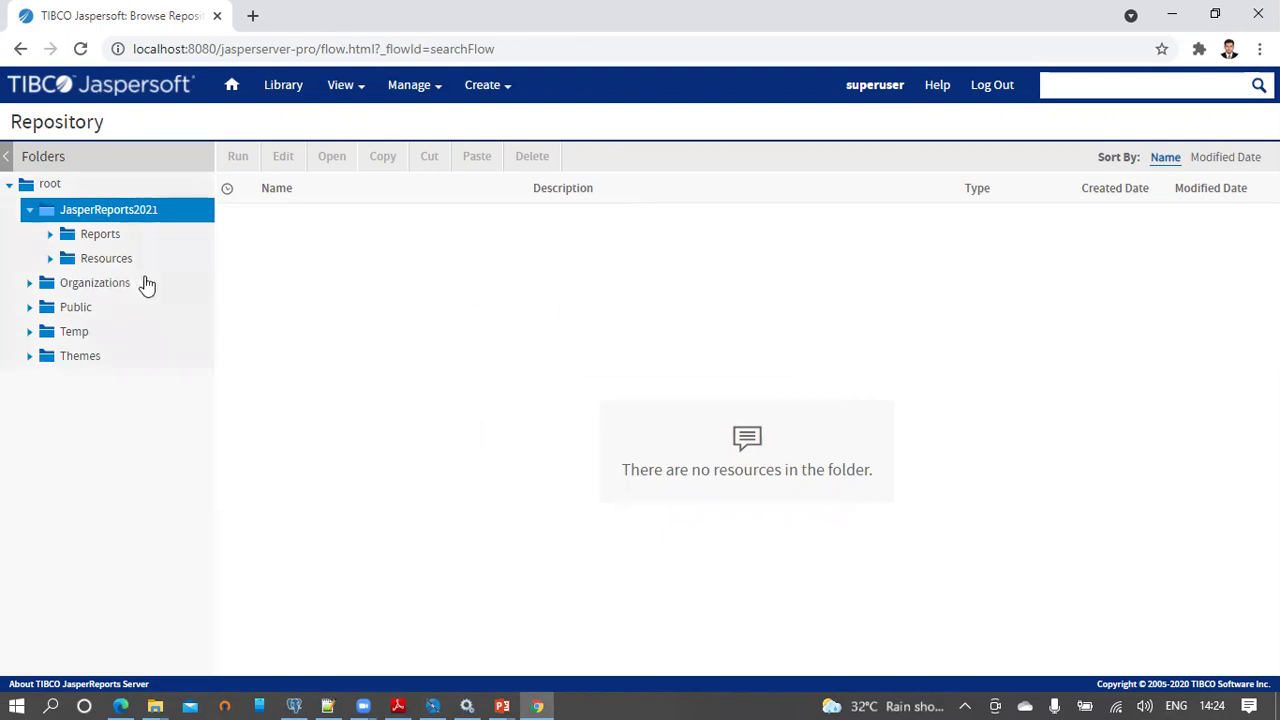
click(100, 237)
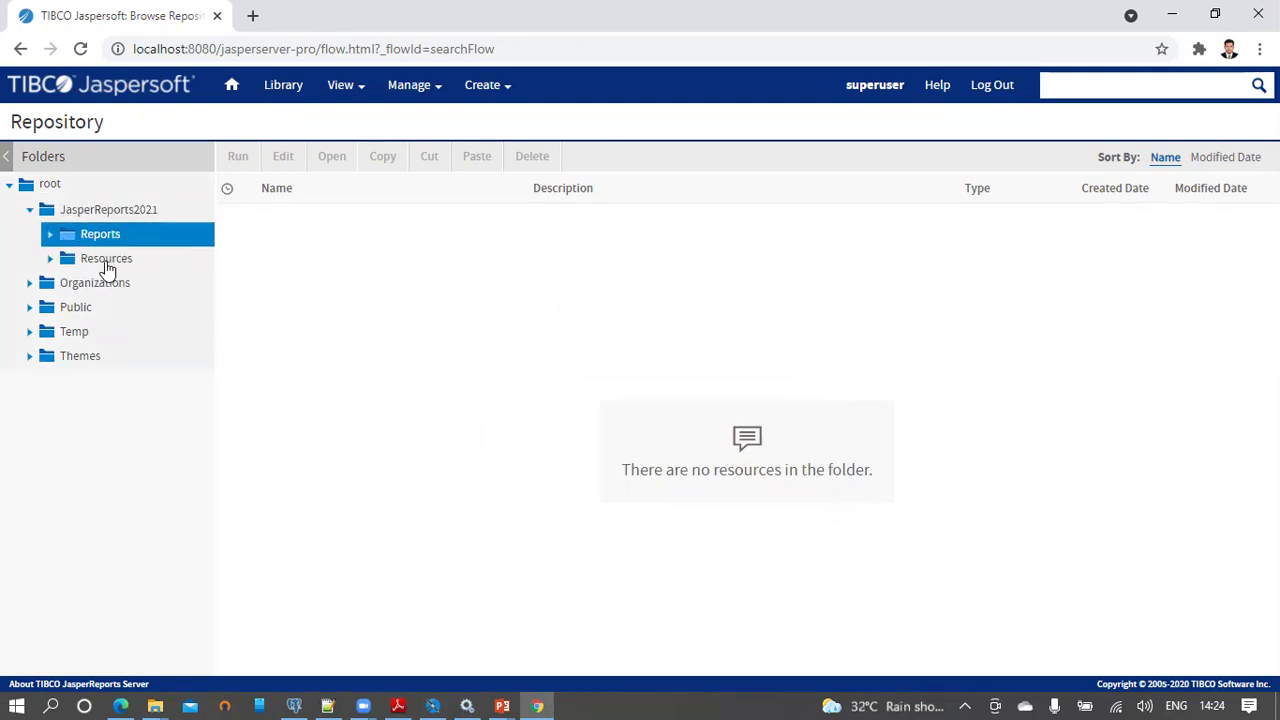
click(106, 262)
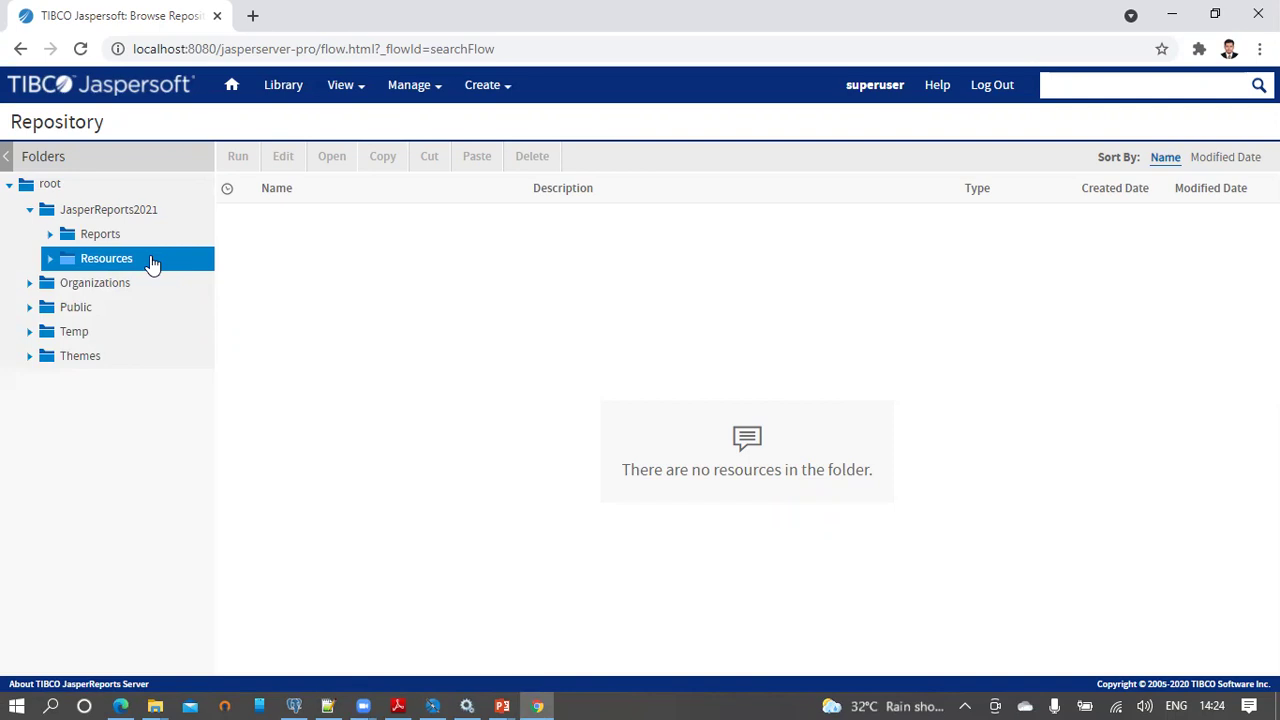
Step: Start a new data source in the Resources folder and check its port setting
right_click(152, 263)
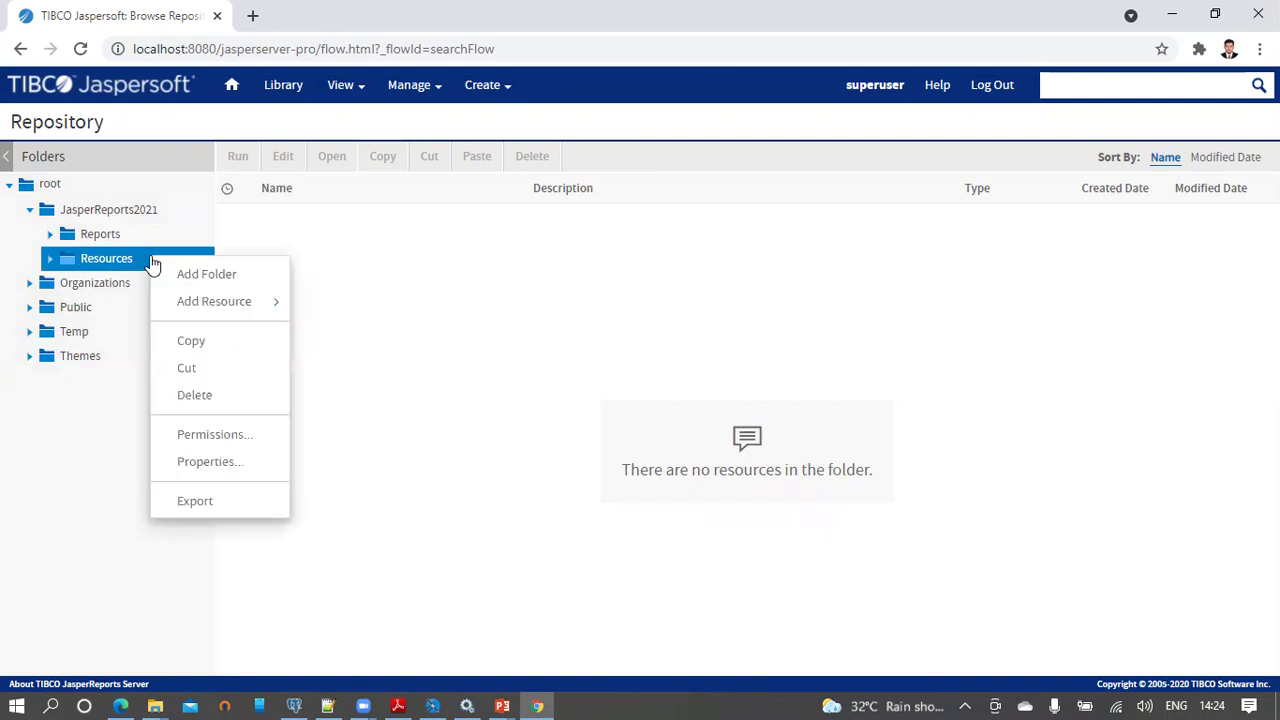
mouse_move(180, 306)
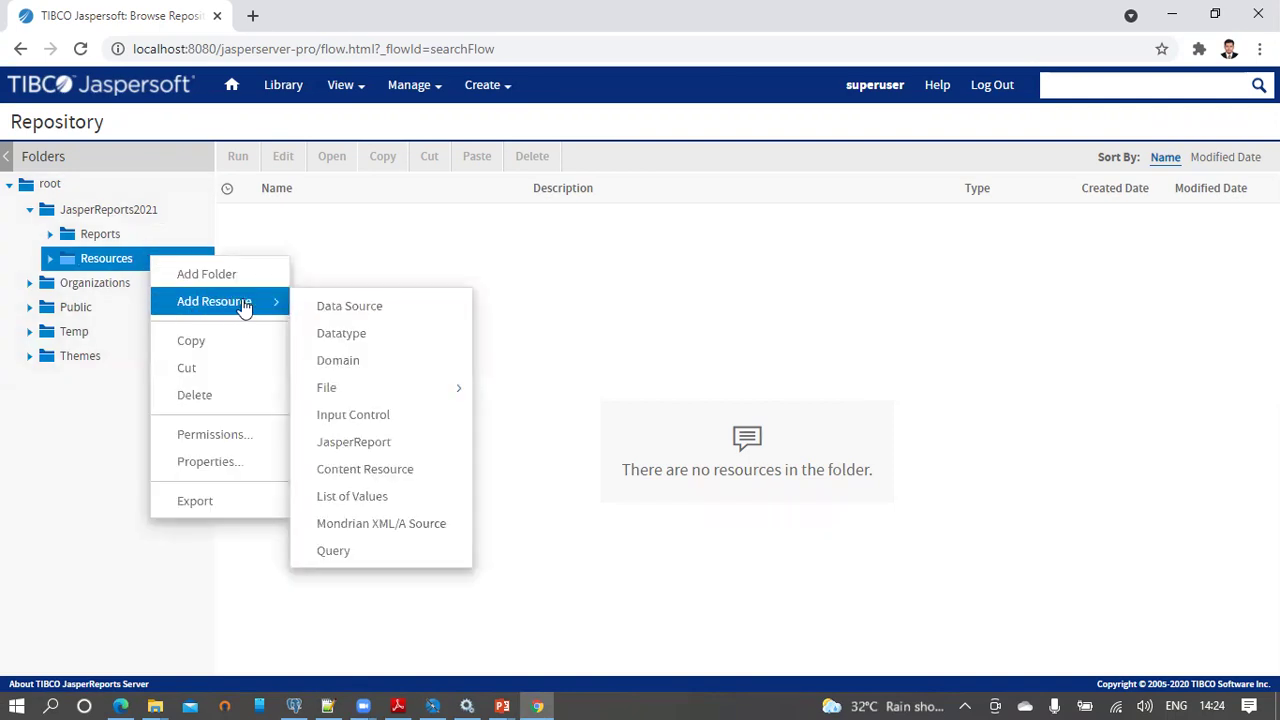
click(340, 308)
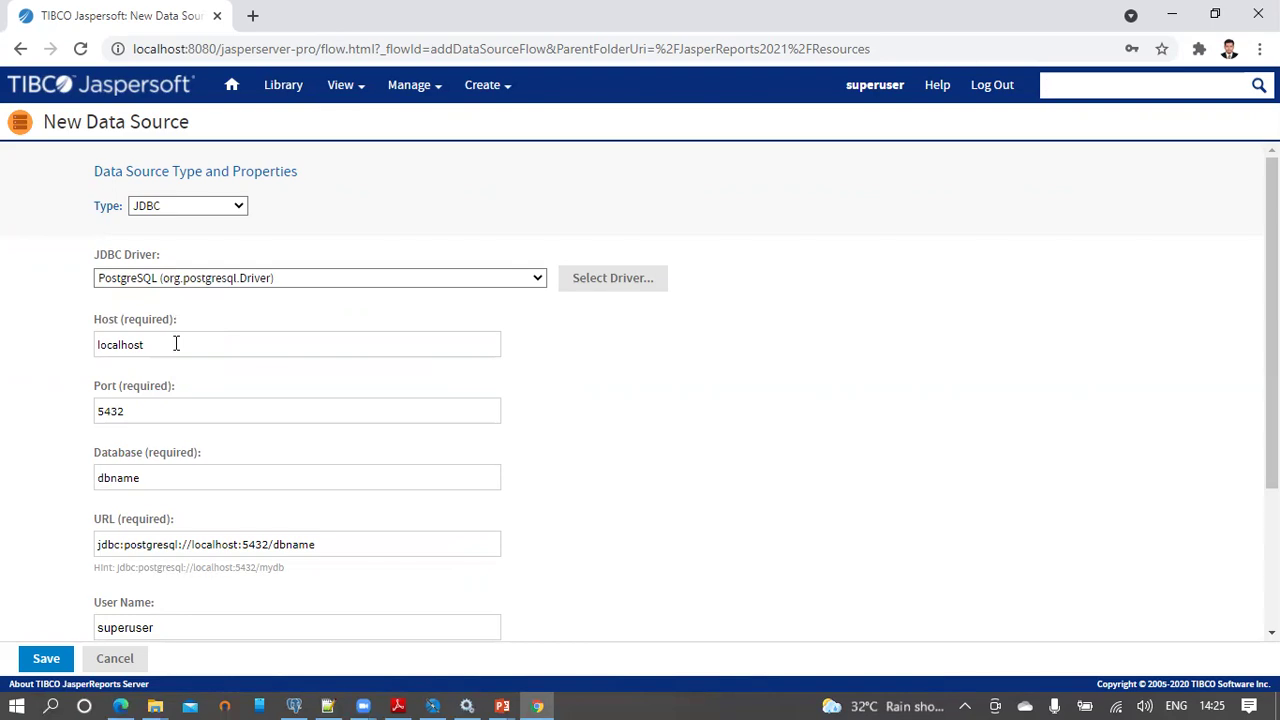
click(151, 415)
Step: Set database foodmart, user postgres and its password, then test the connection and save
scroll(223, 334, down, 2)
double_click(170, 288)
text(foodmart)
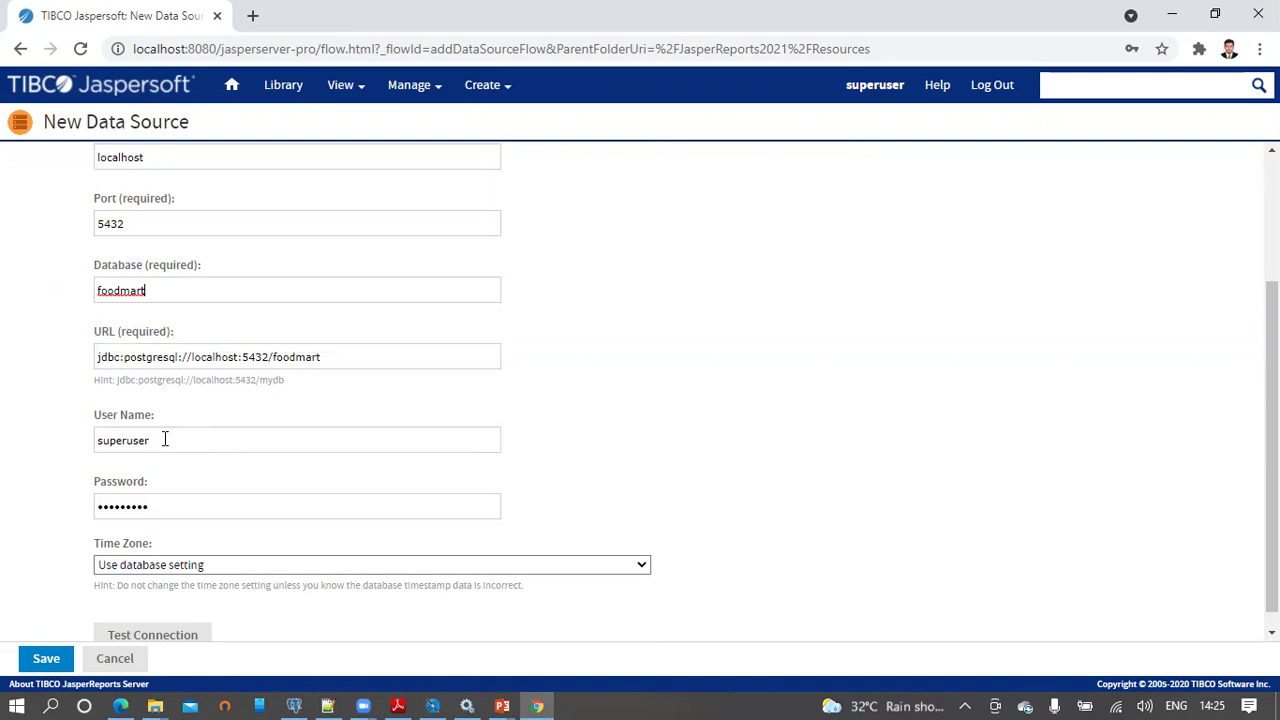
drag(163, 437, 66, 450)
text(postgres)
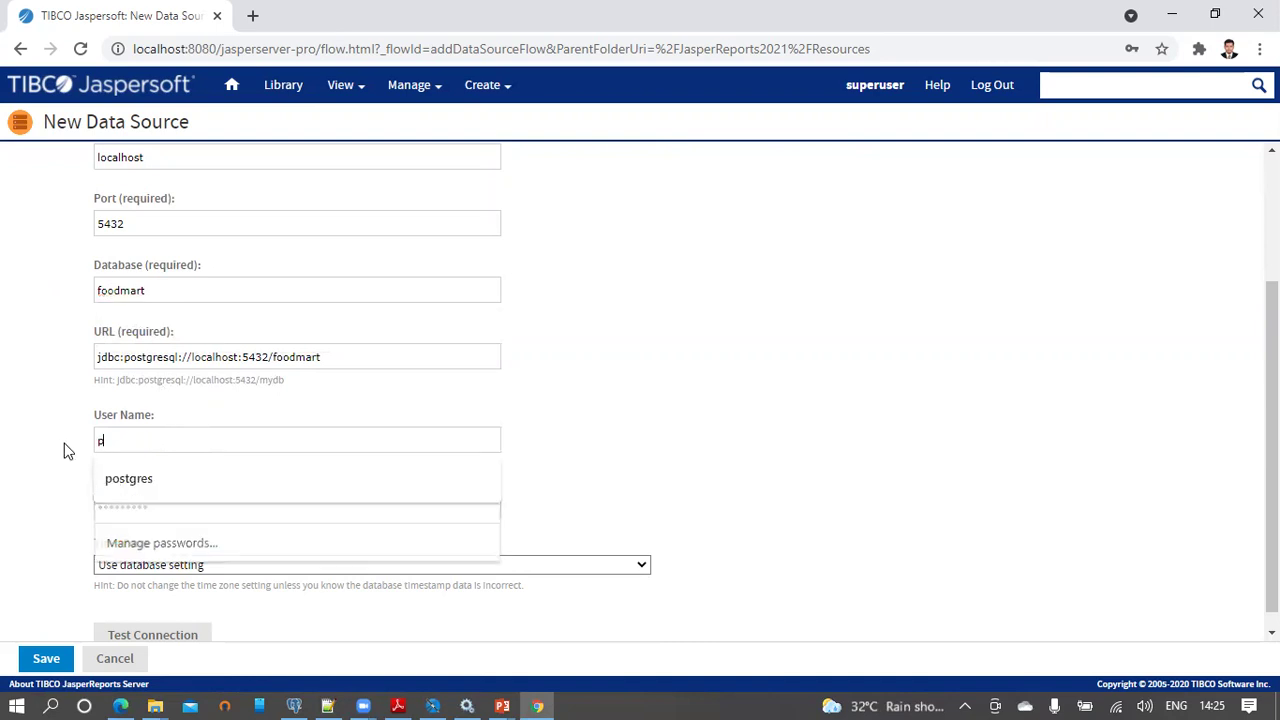
key(Tab)
text(pos)
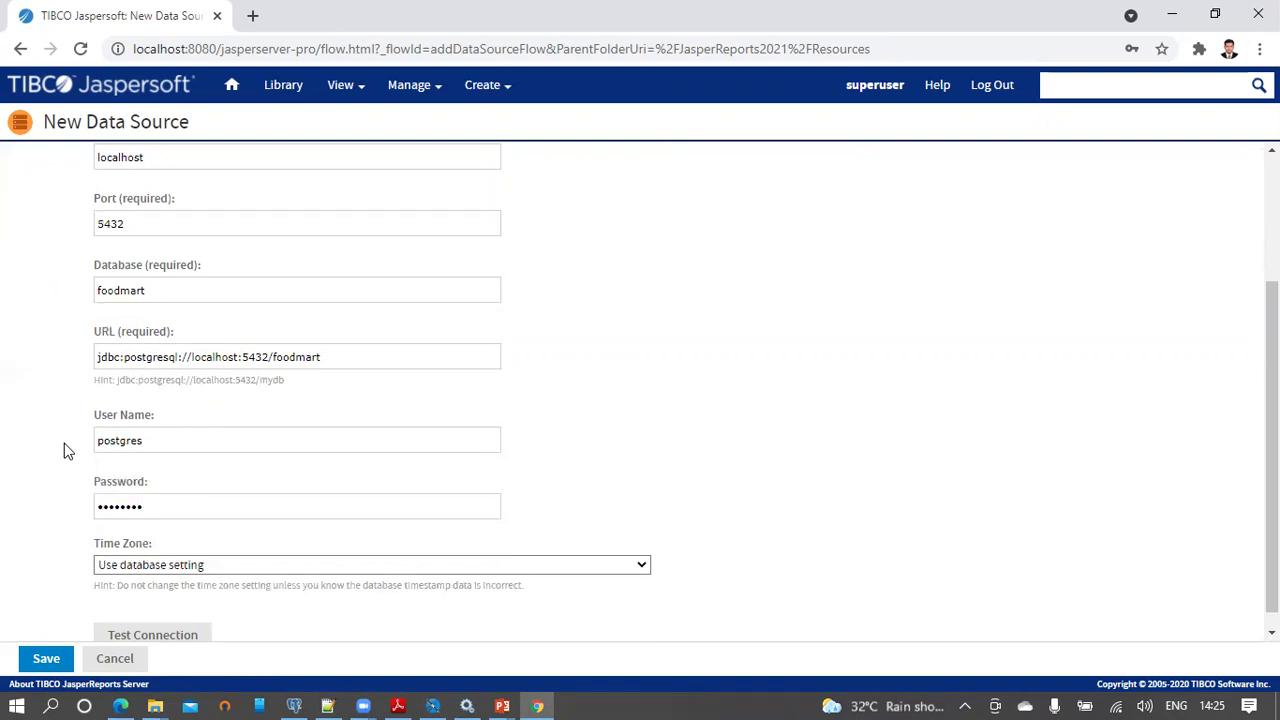
scroll(240, 420, down, 1)
click(165, 622)
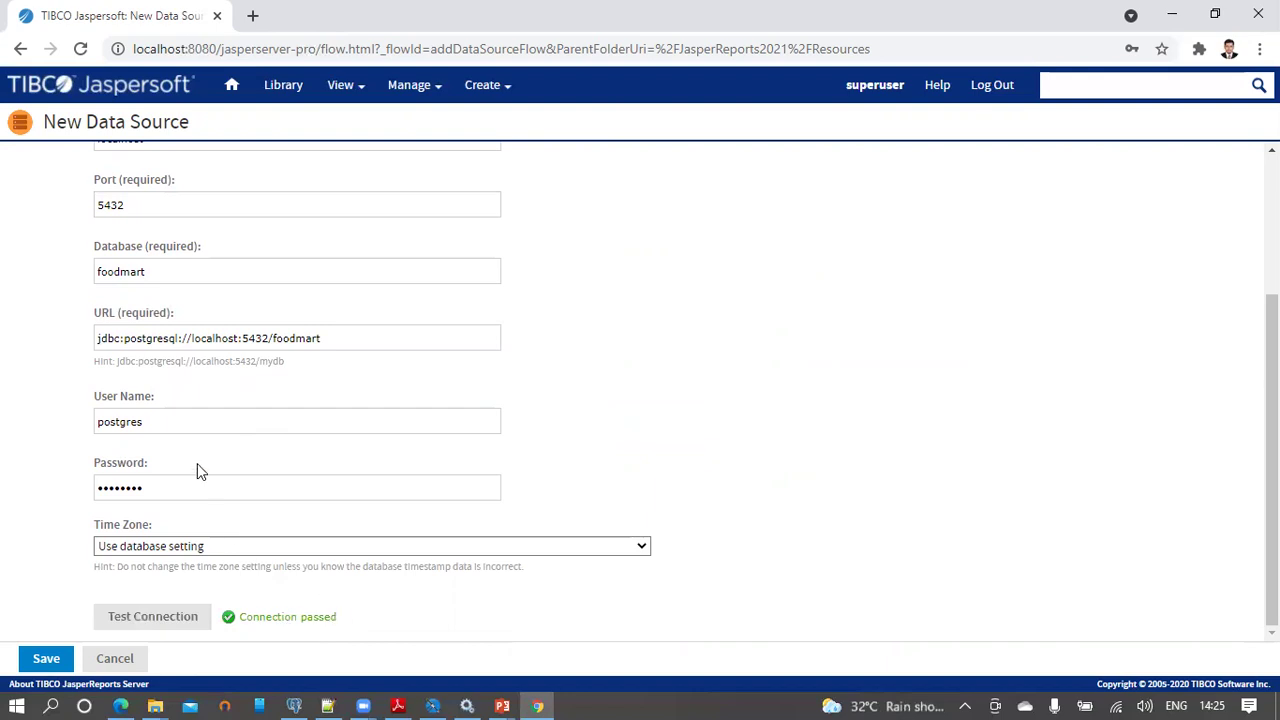
click(48, 662)
Step: Save the JDBC data source as 'foodmart' in JasperReports2021/Resources, then return to the PowerPoint slide show
click(48, 660)
click(497, 233)
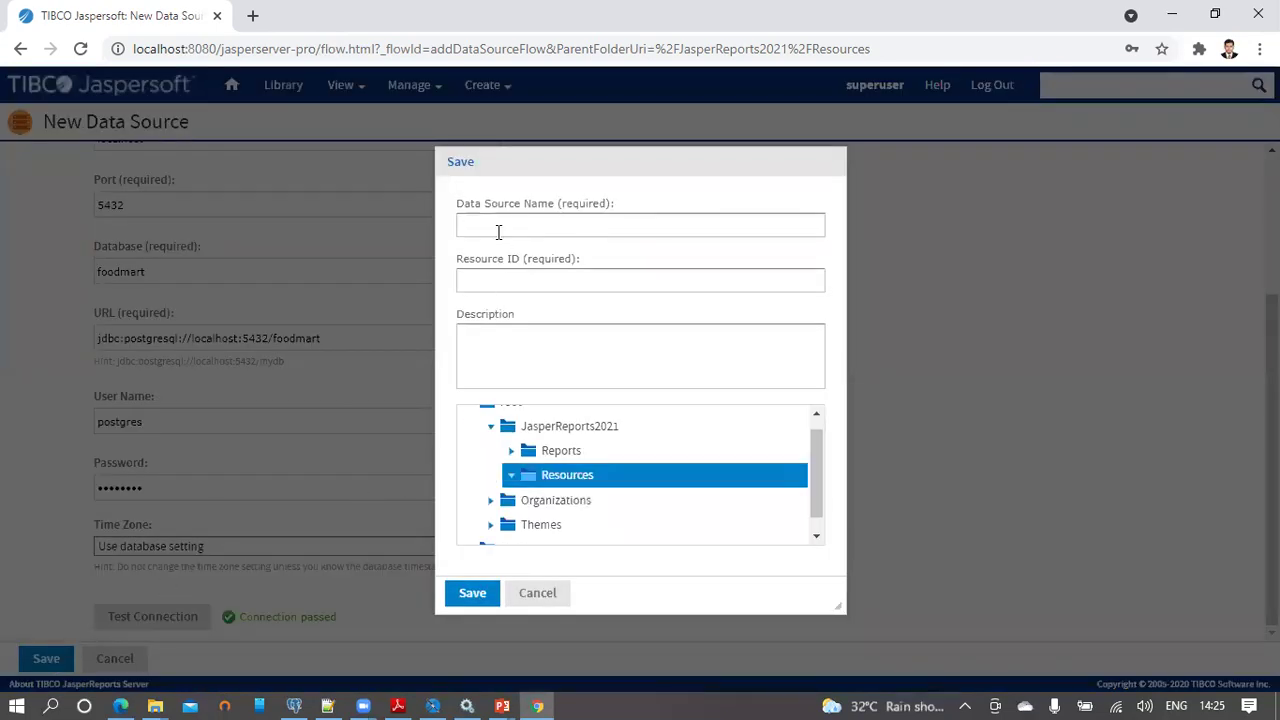
text(foodmart)
key(Tab)
key(Tab)
text(foodmar)
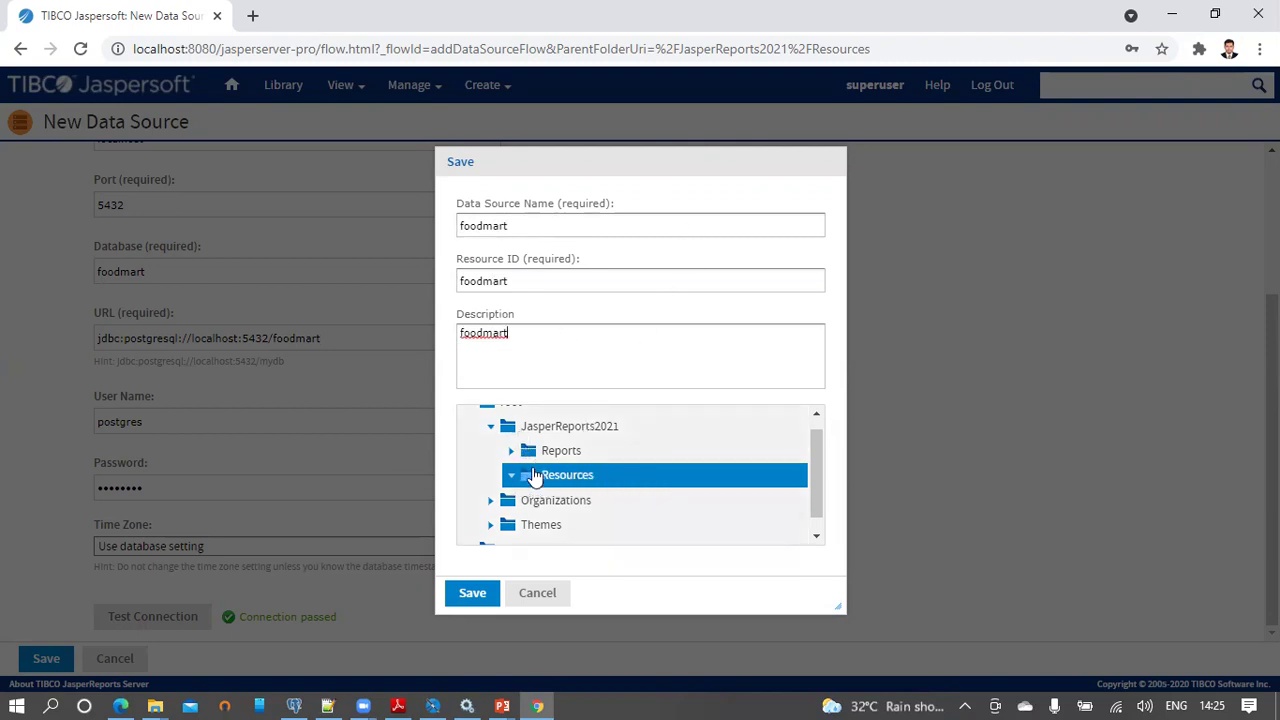
click(472, 592)
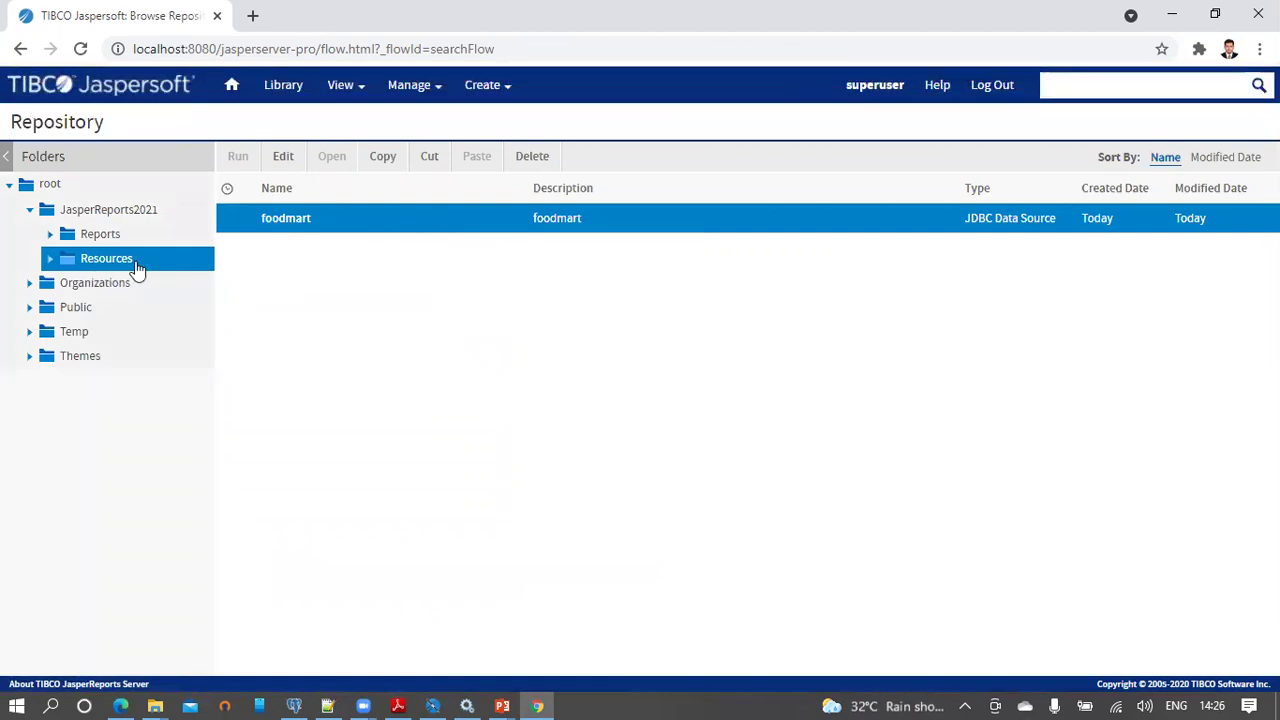
click(502, 706)
click(600, 623)
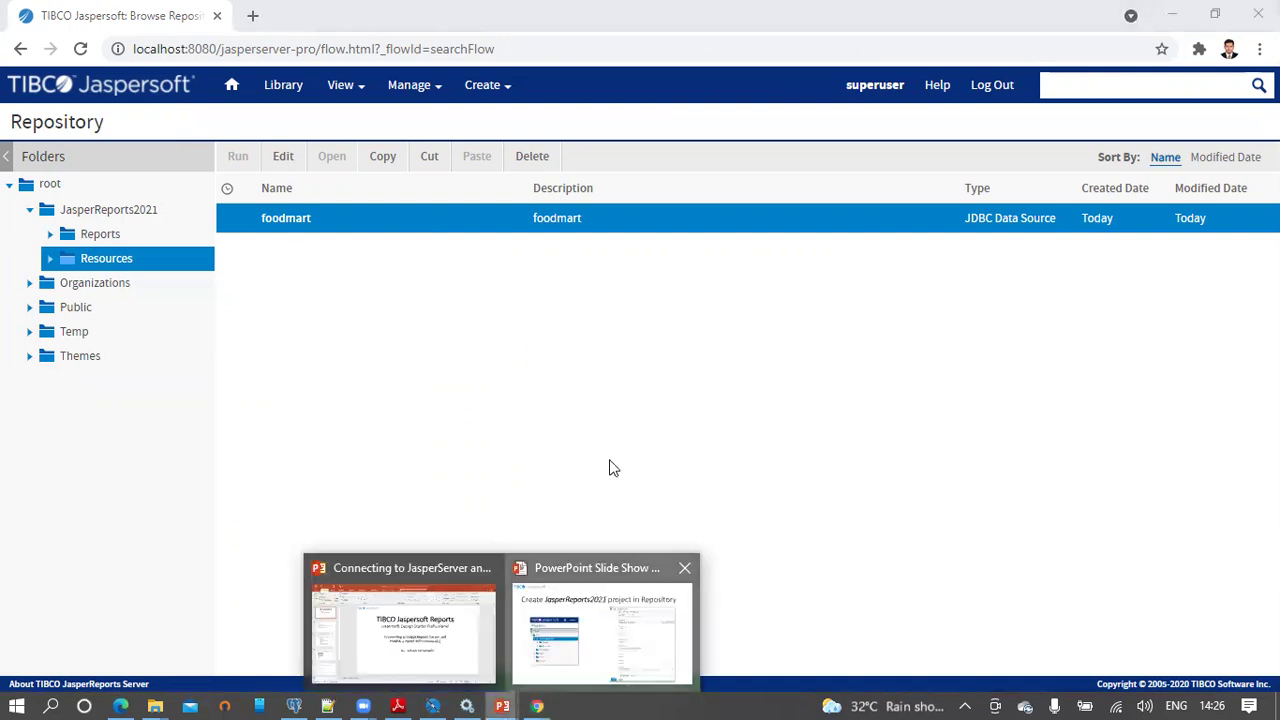
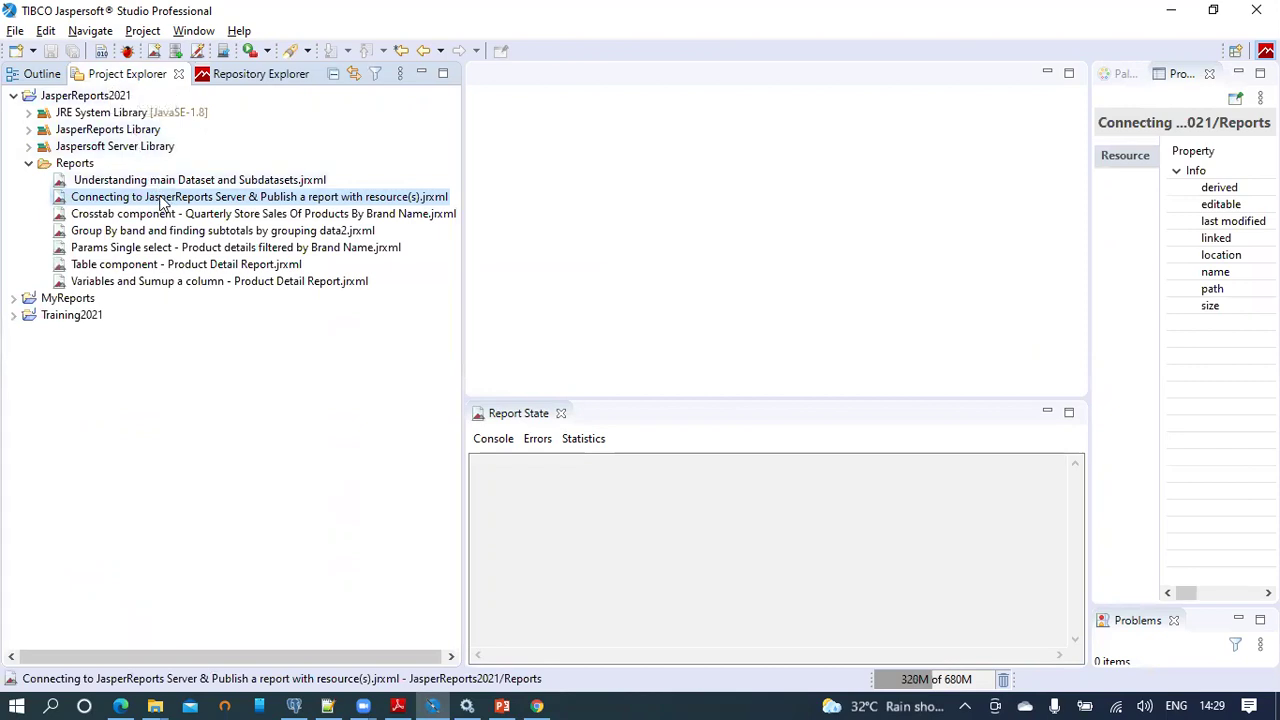
Step: Open the 'Connecting to JasperReports Server' report in the designer and drop an Image element onto its Title band
right_click(160, 200)
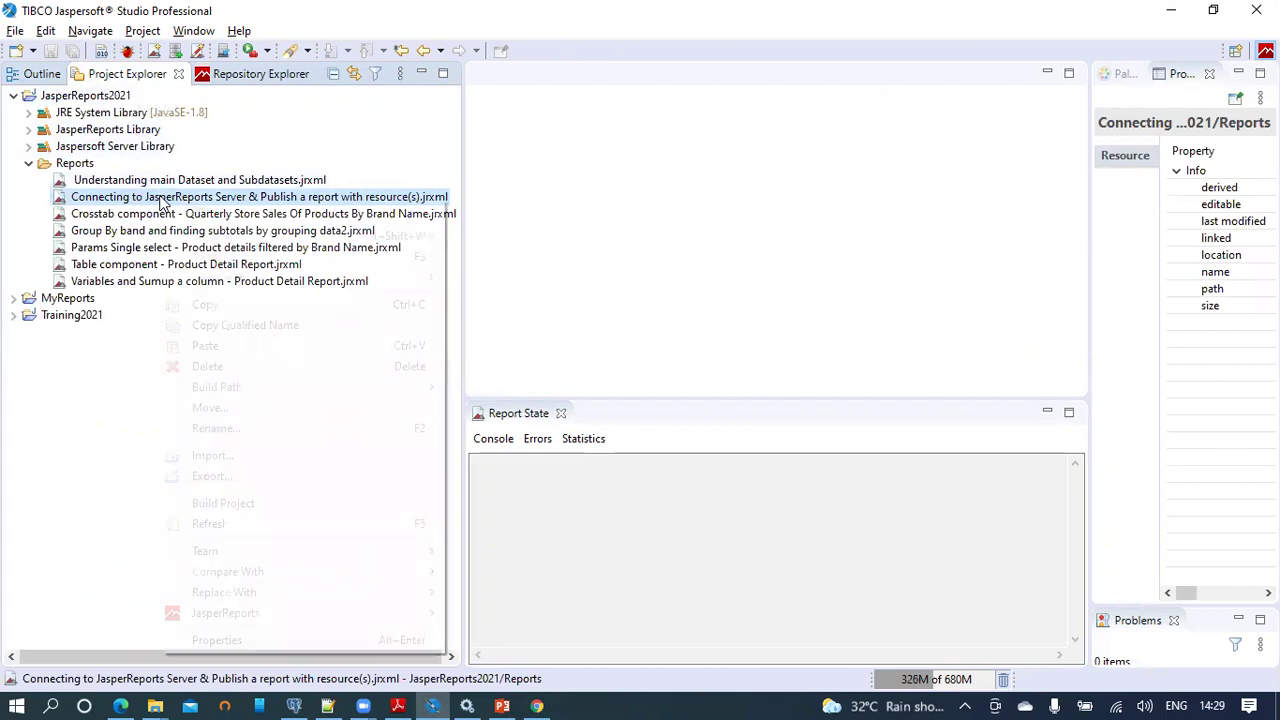
click(204, 257)
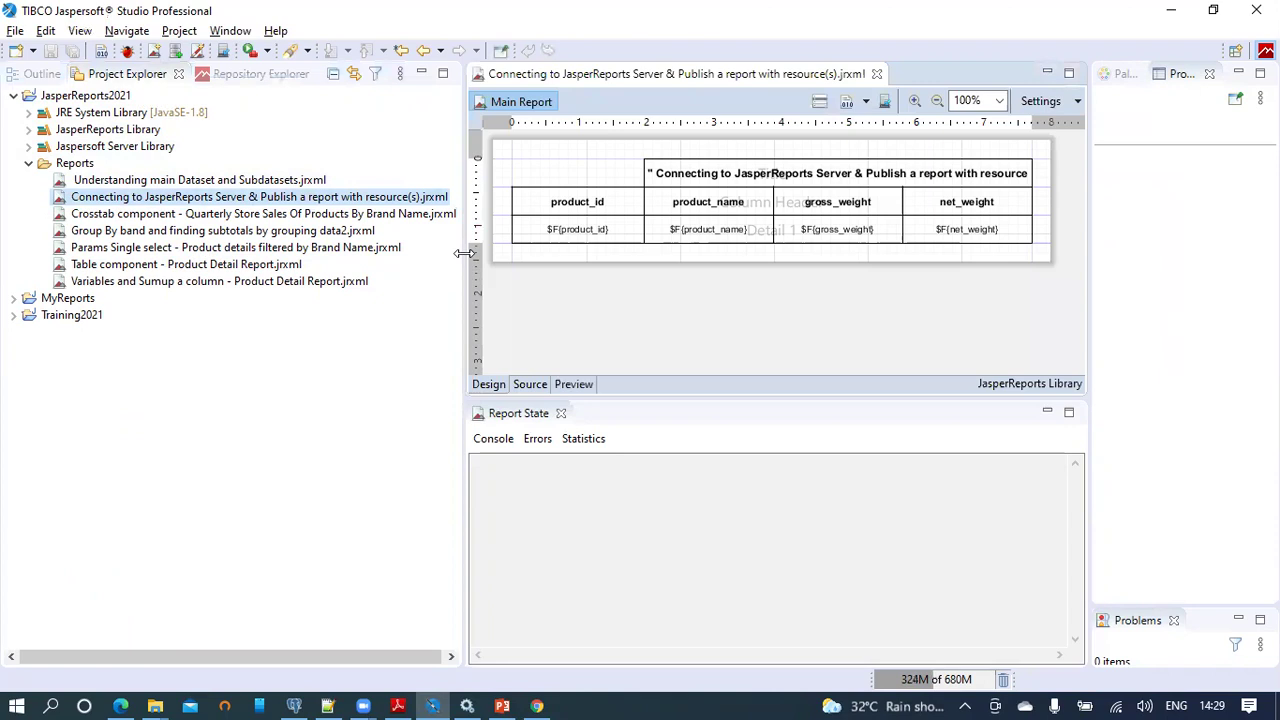
drag(370, 262, 240, 262)
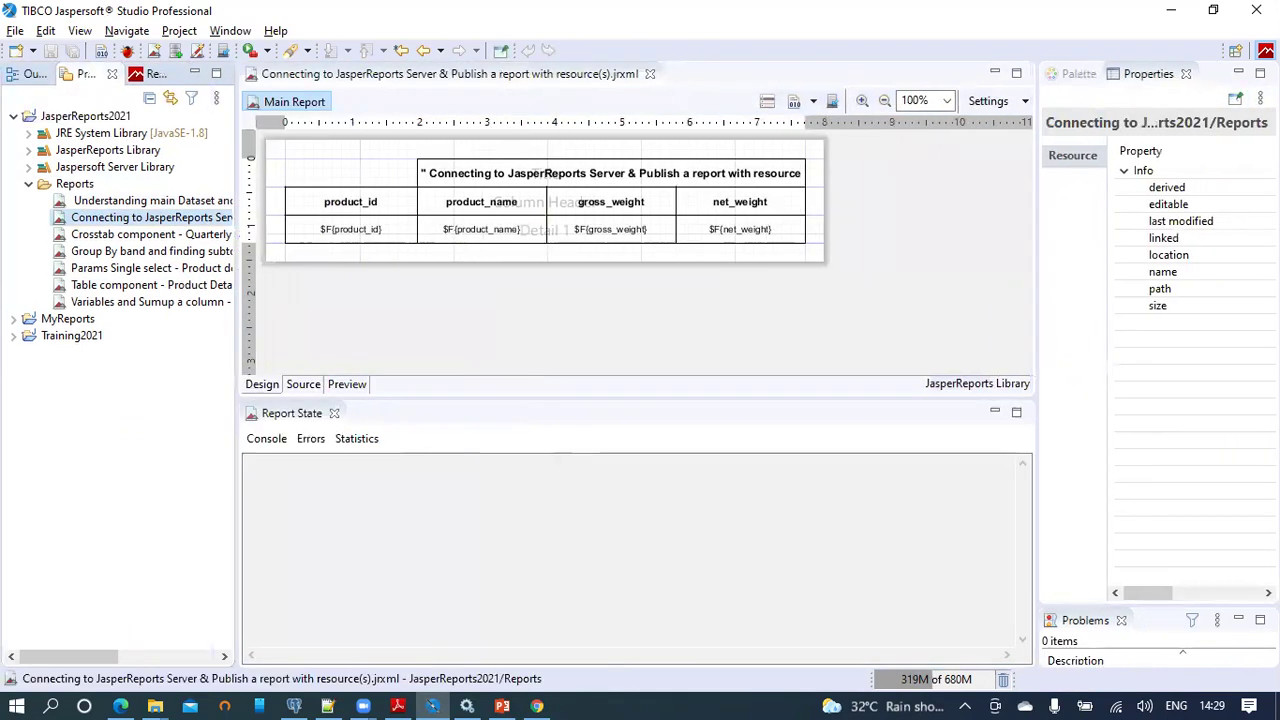
click(1079, 75)
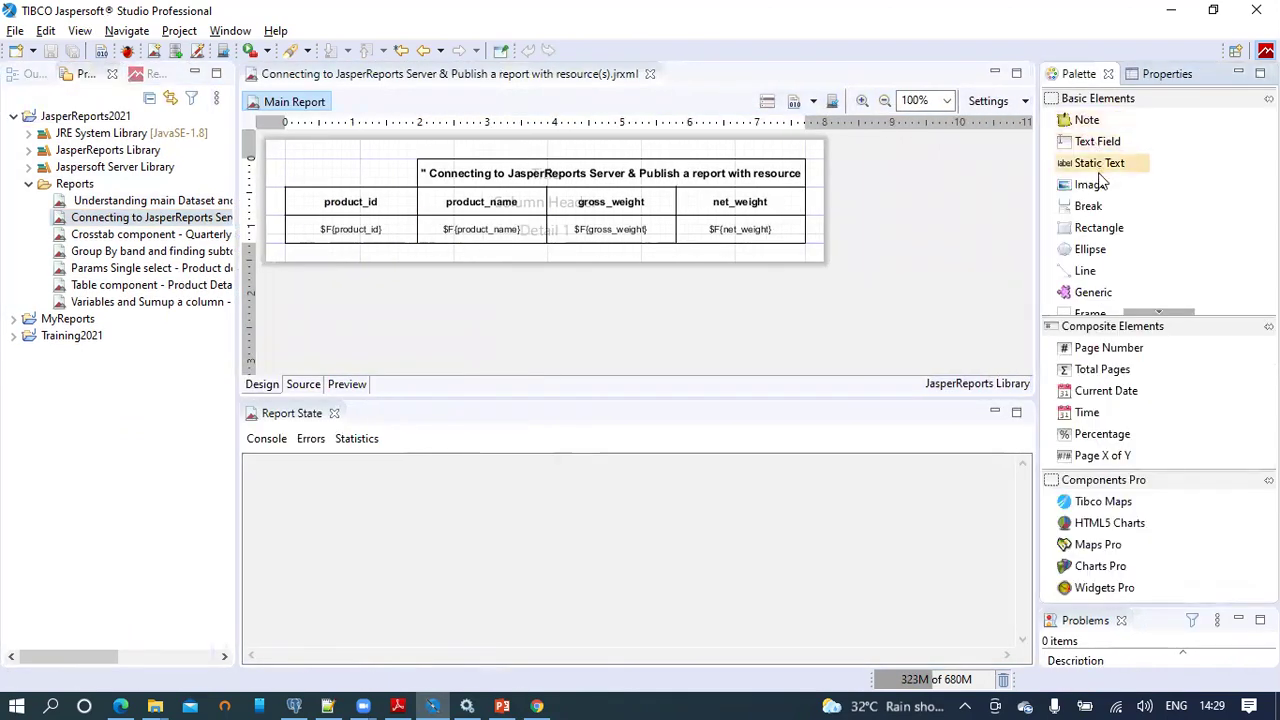
drag(1101, 190, 291, 174)
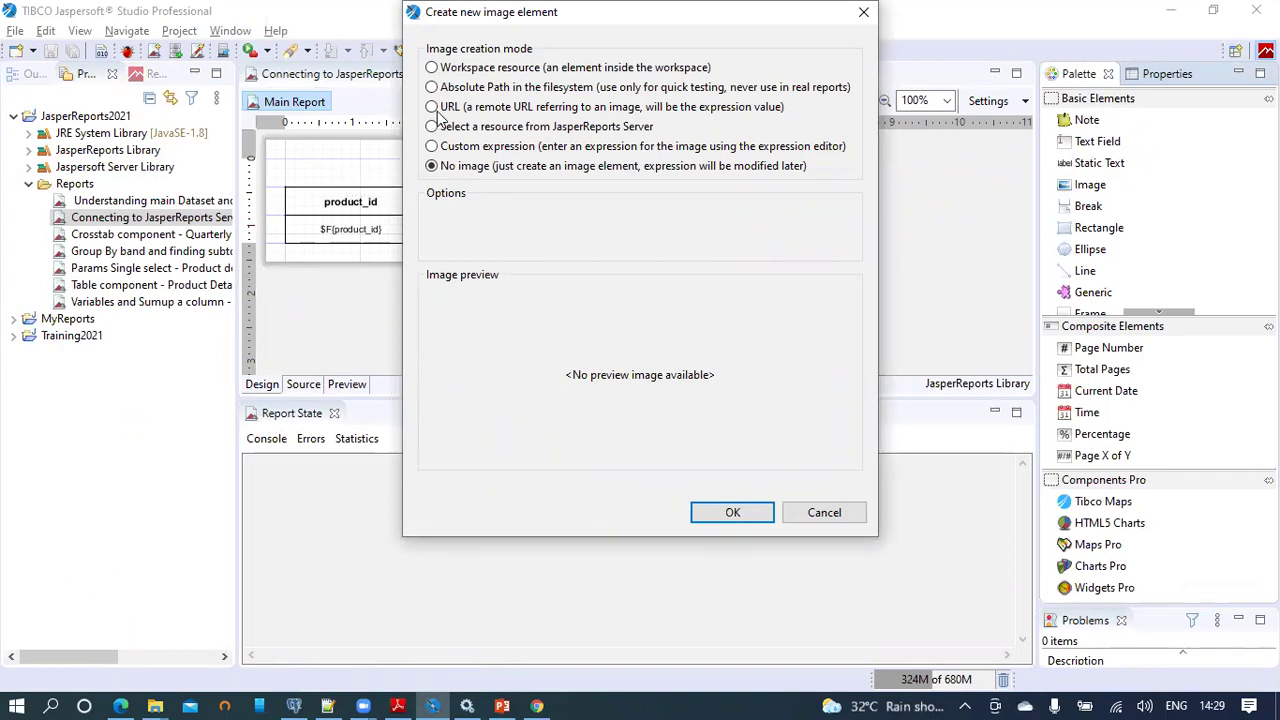
Step: Create the title-band image from tibco.png in Pictures using an absolute path
click(486, 88)
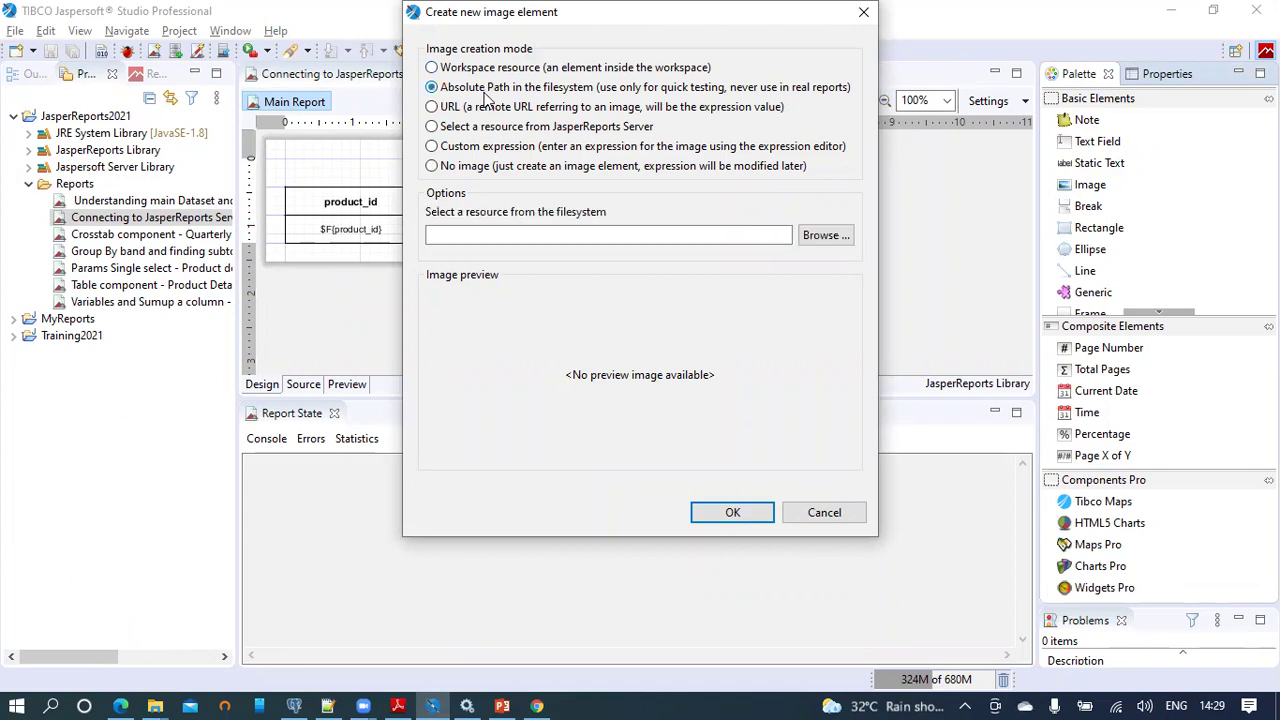
click(830, 240)
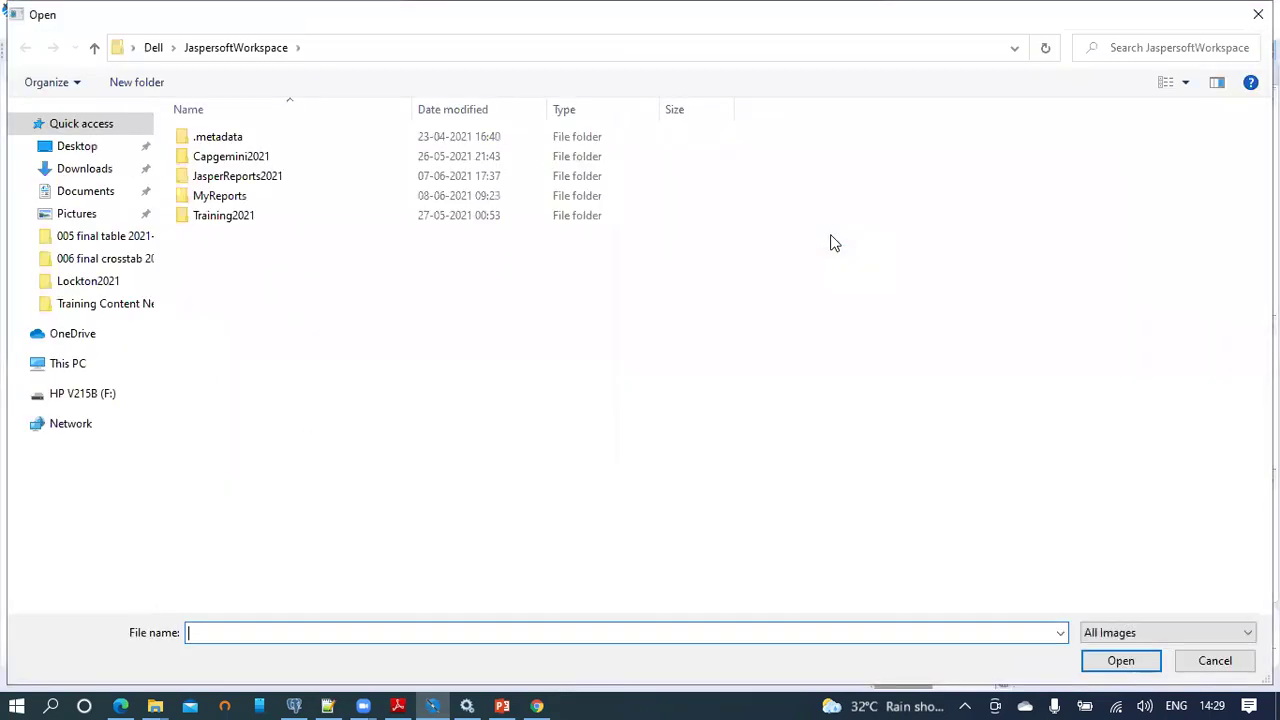
click(108, 215)
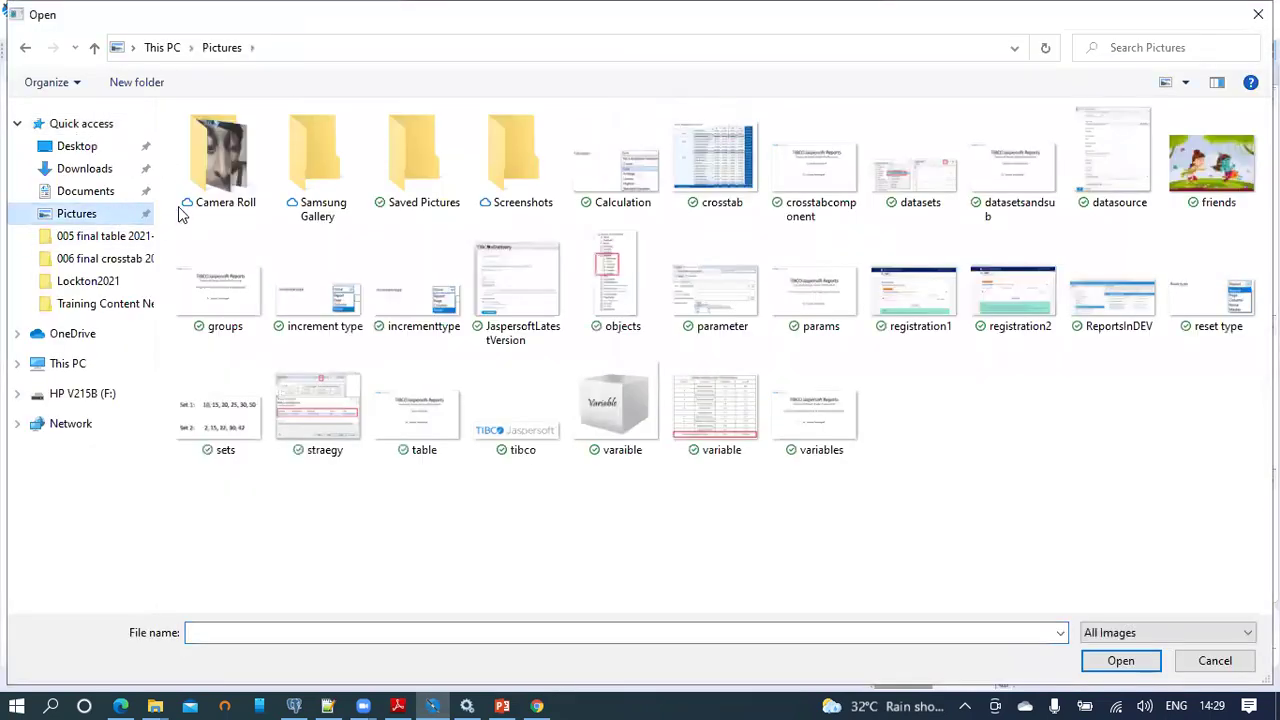
double_click(522, 428)
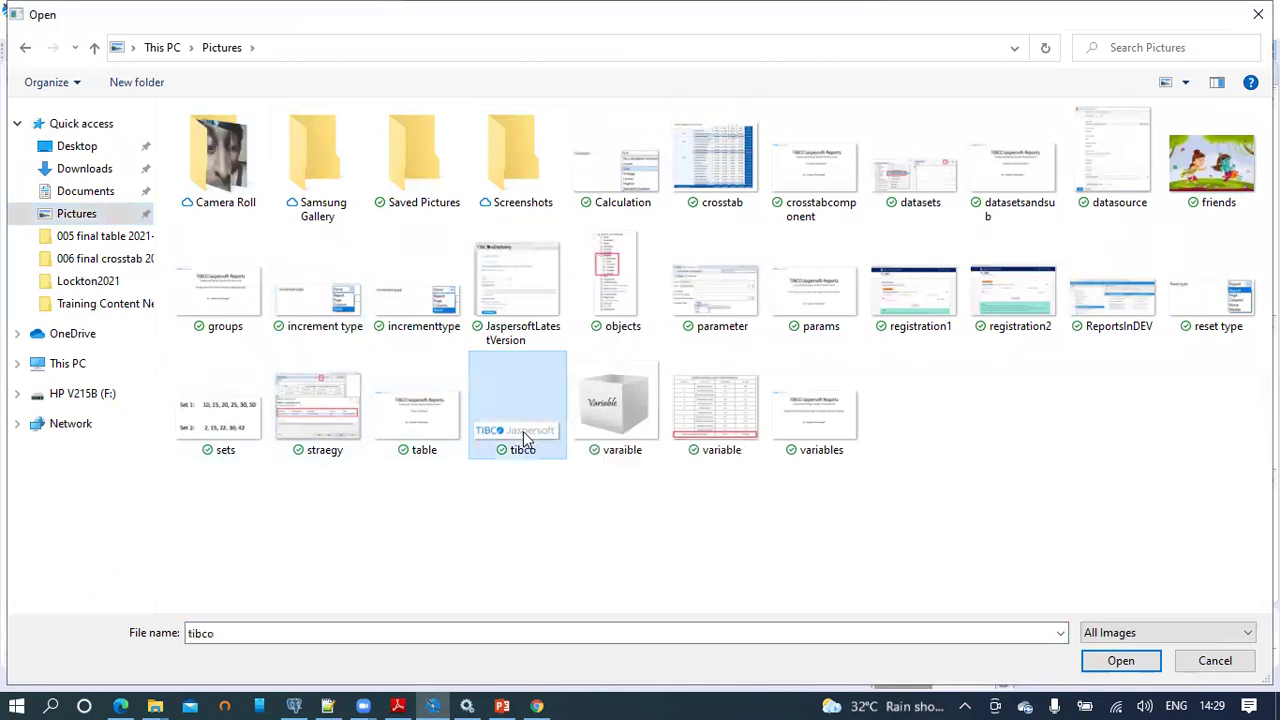
click(738, 508)
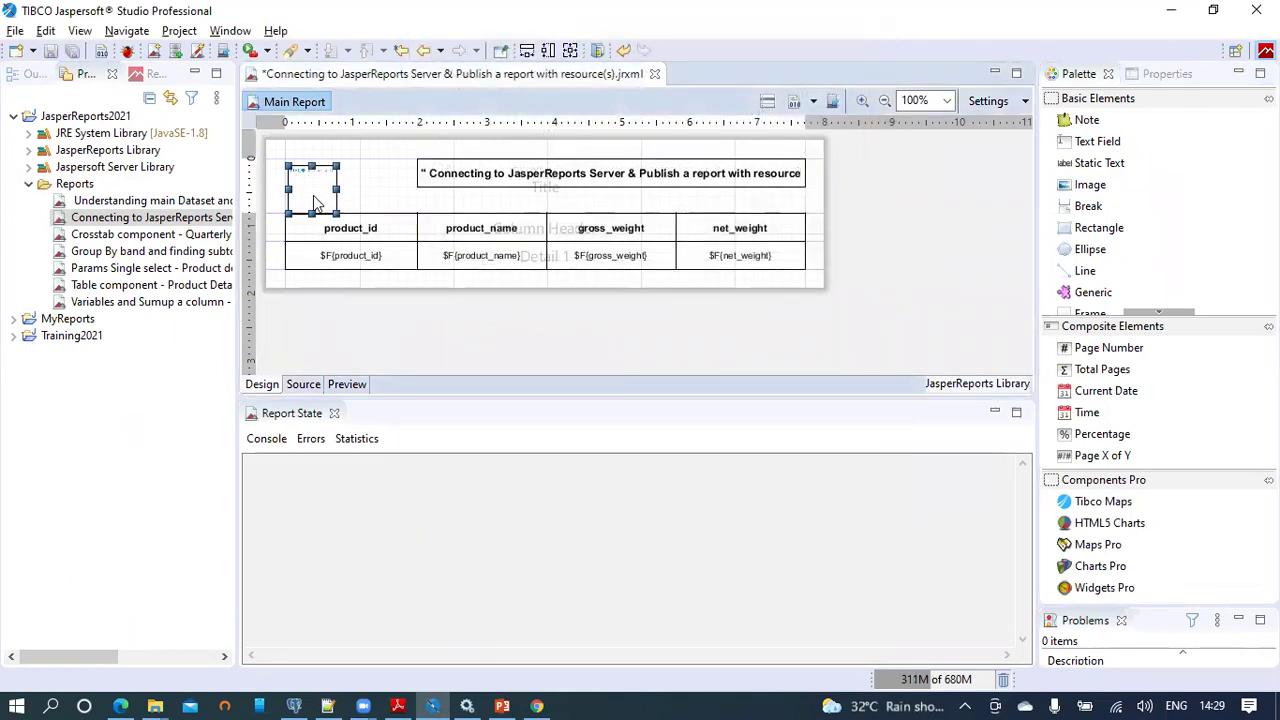
Step: Resize the logo to 141x40 beside the title, fit the title band to its contents, and save
mouse_move(337, 186)
mouse_down()
mouse_move(418, 181)
mouse_move(349, 191)
mouse_up()
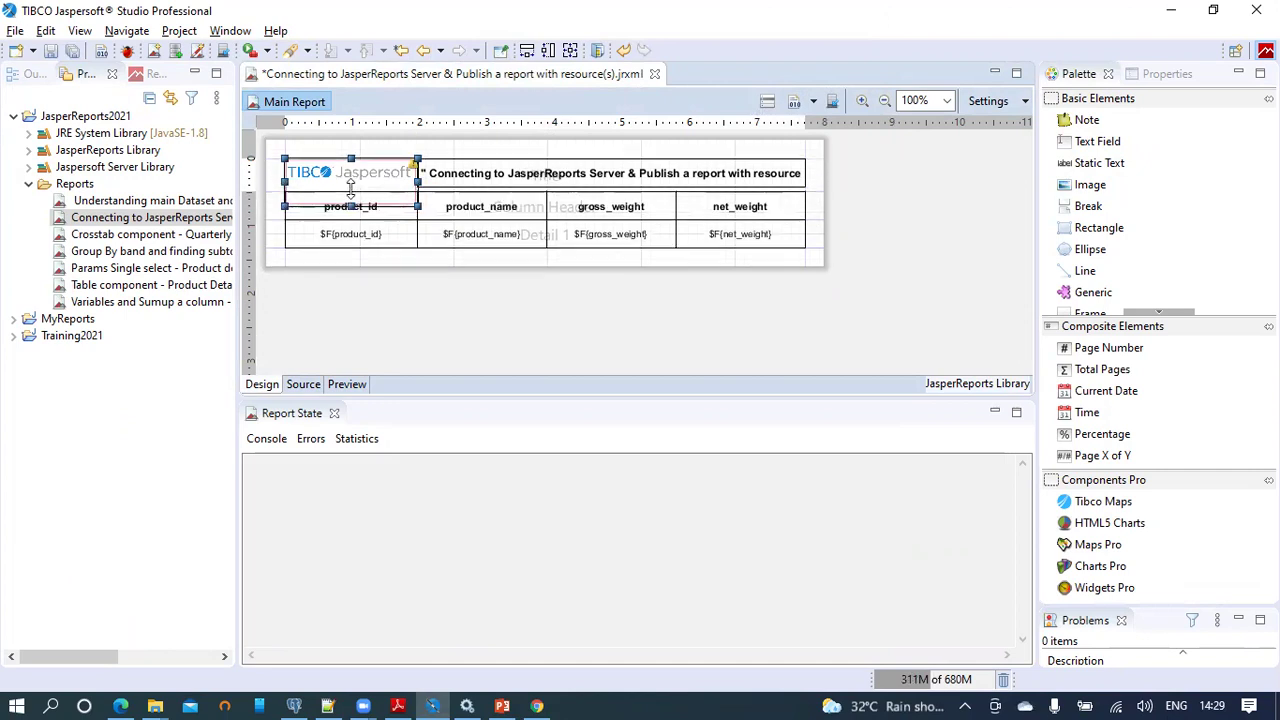
key(ctrl+z)
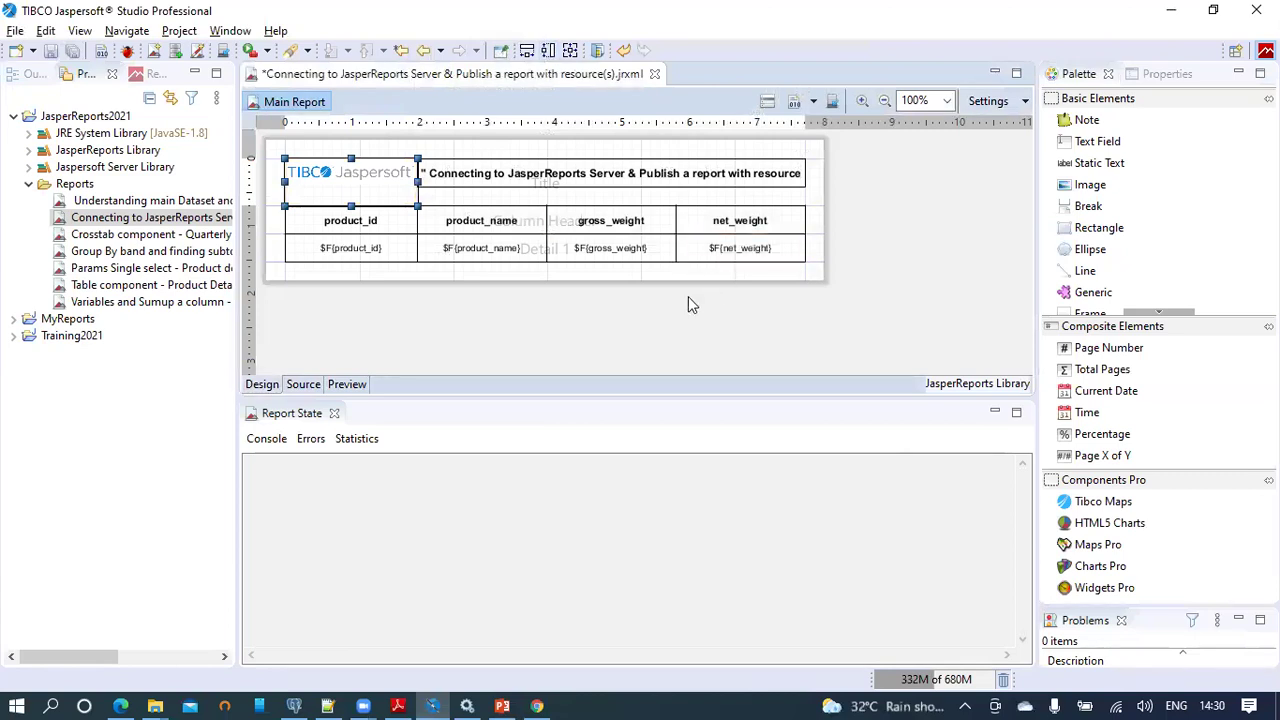
drag(358, 193, 358, 192)
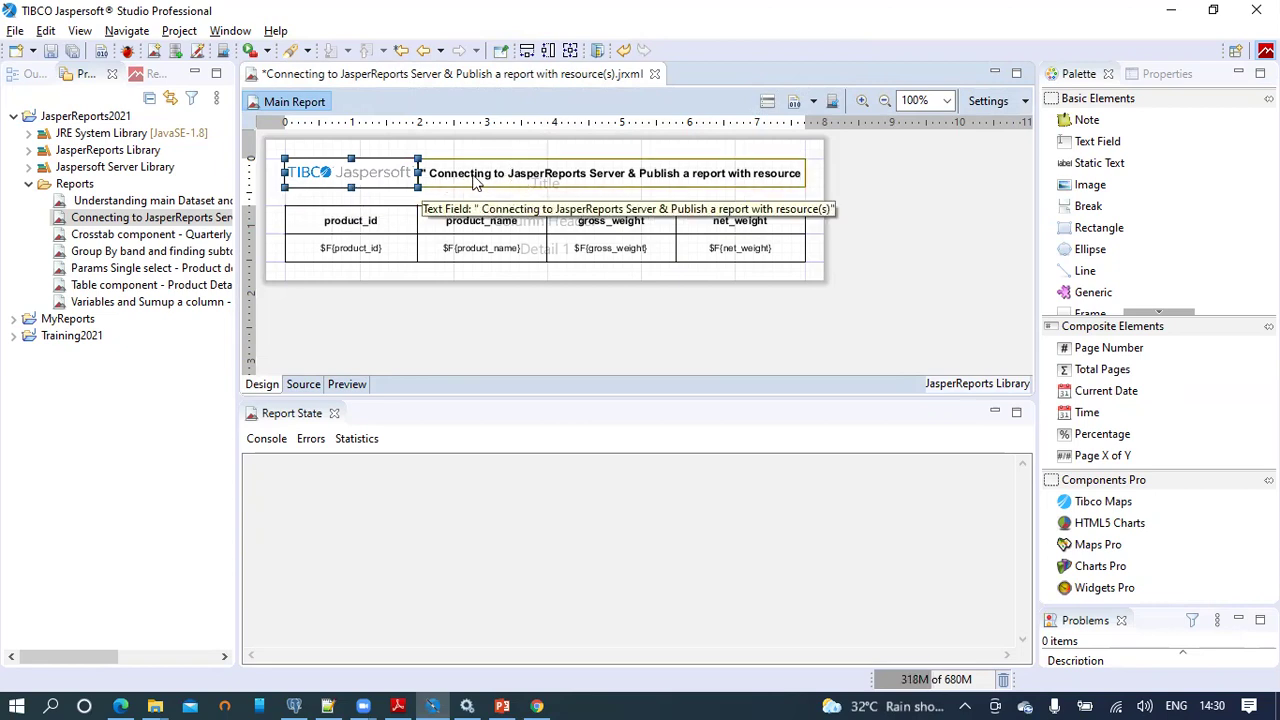
double_click(278, 195)
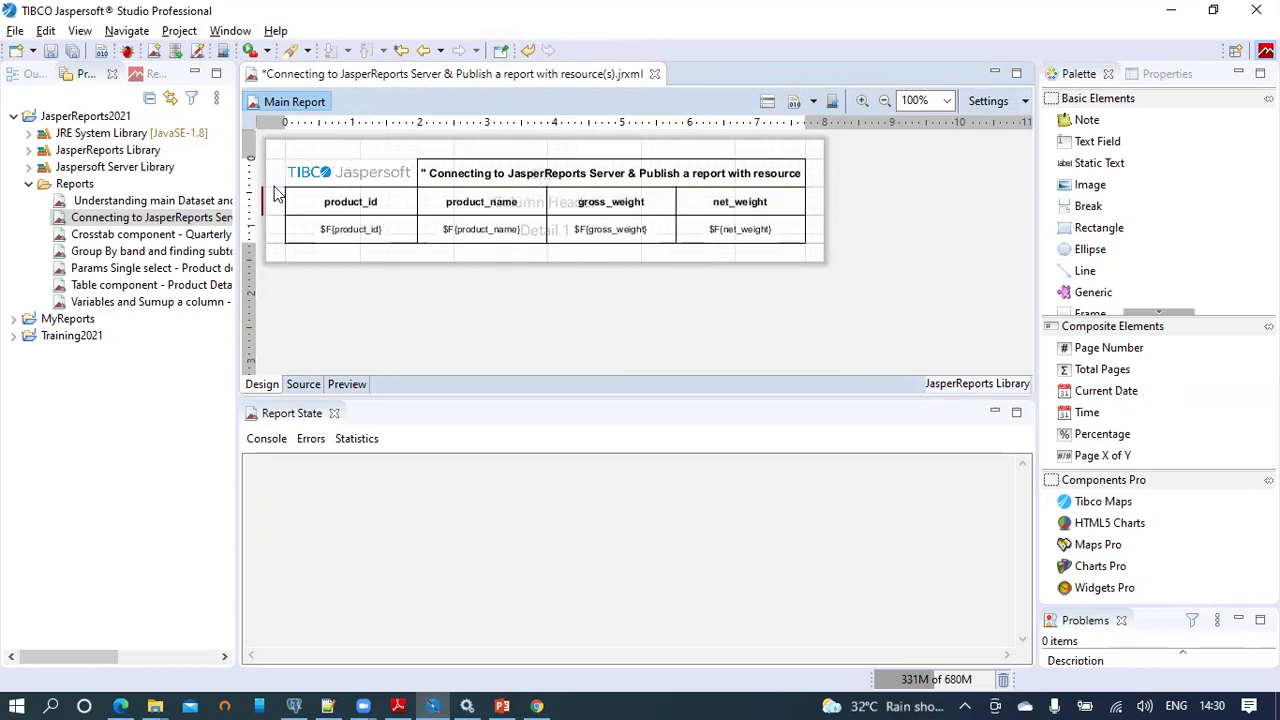
click(57, 50)
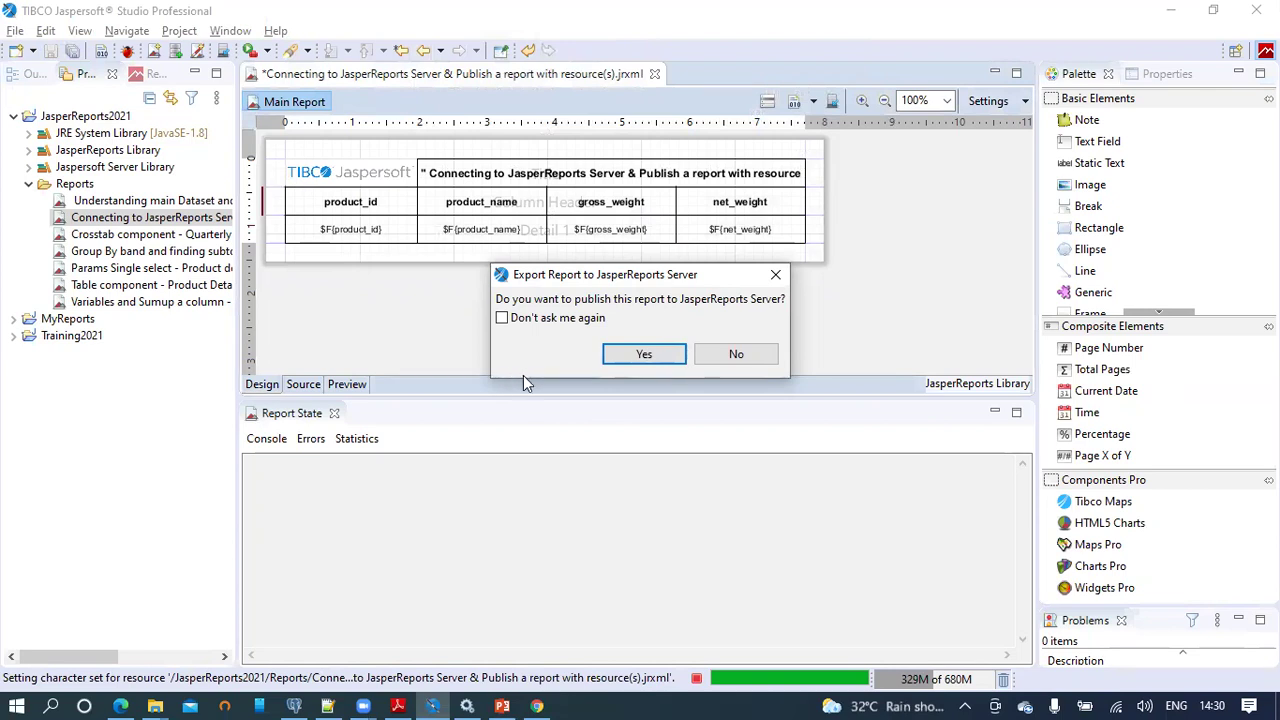
Step: Dismiss the Export Report prompt and launch the Publish Report to JasperReports Server wizard
click(776, 276)
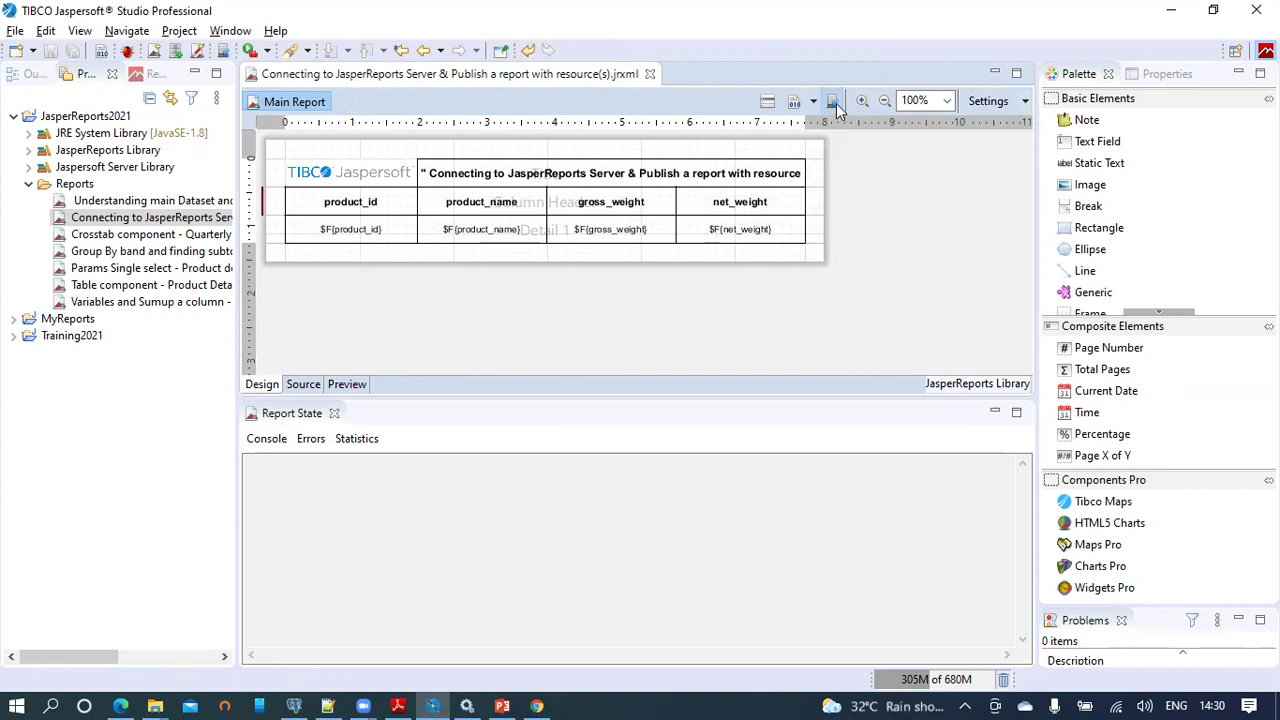
click(836, 104)
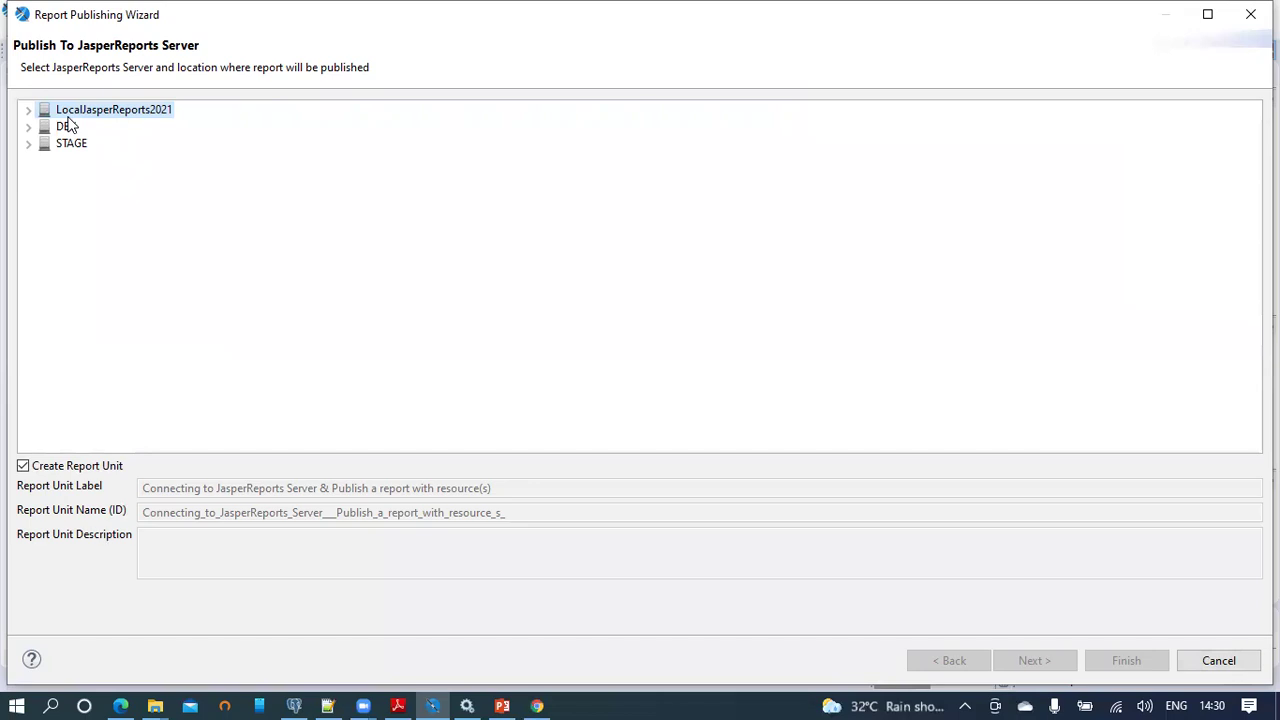
Step: Choose LocalJasperReports2021 > JasperReports2021 > Reports as the publishing location
mouse_move(68, 118)
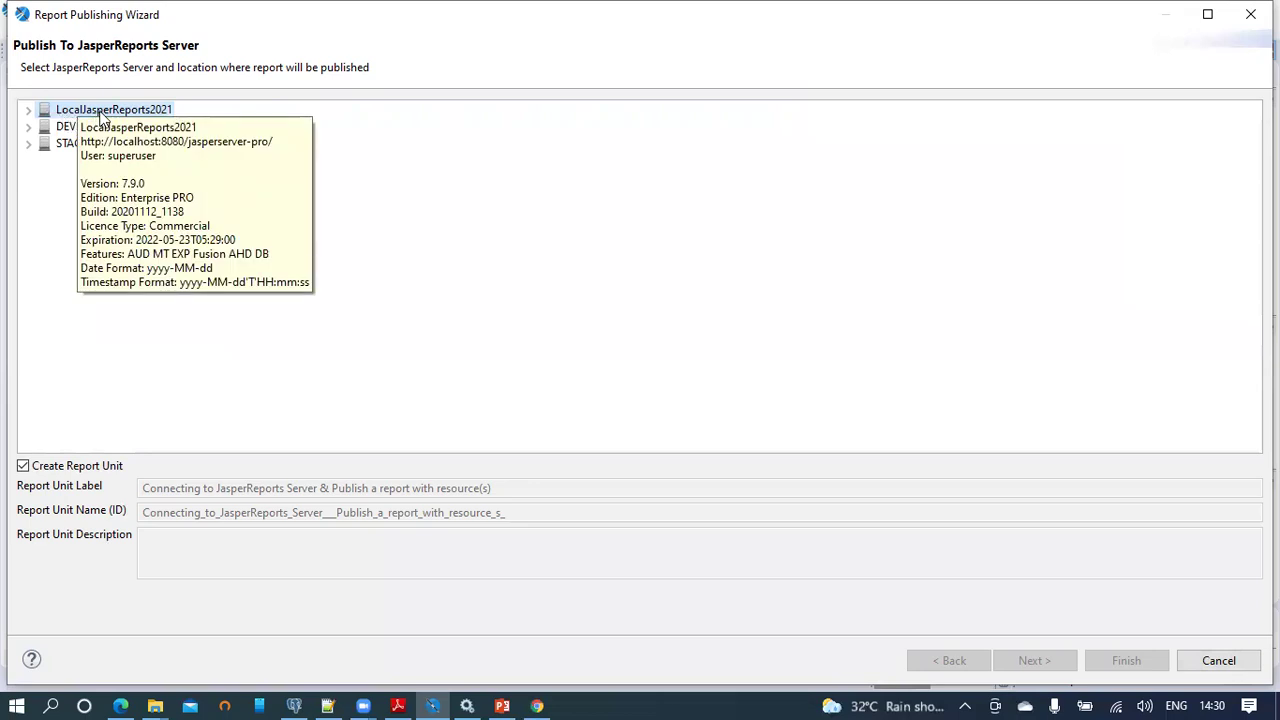
click(29, 110)
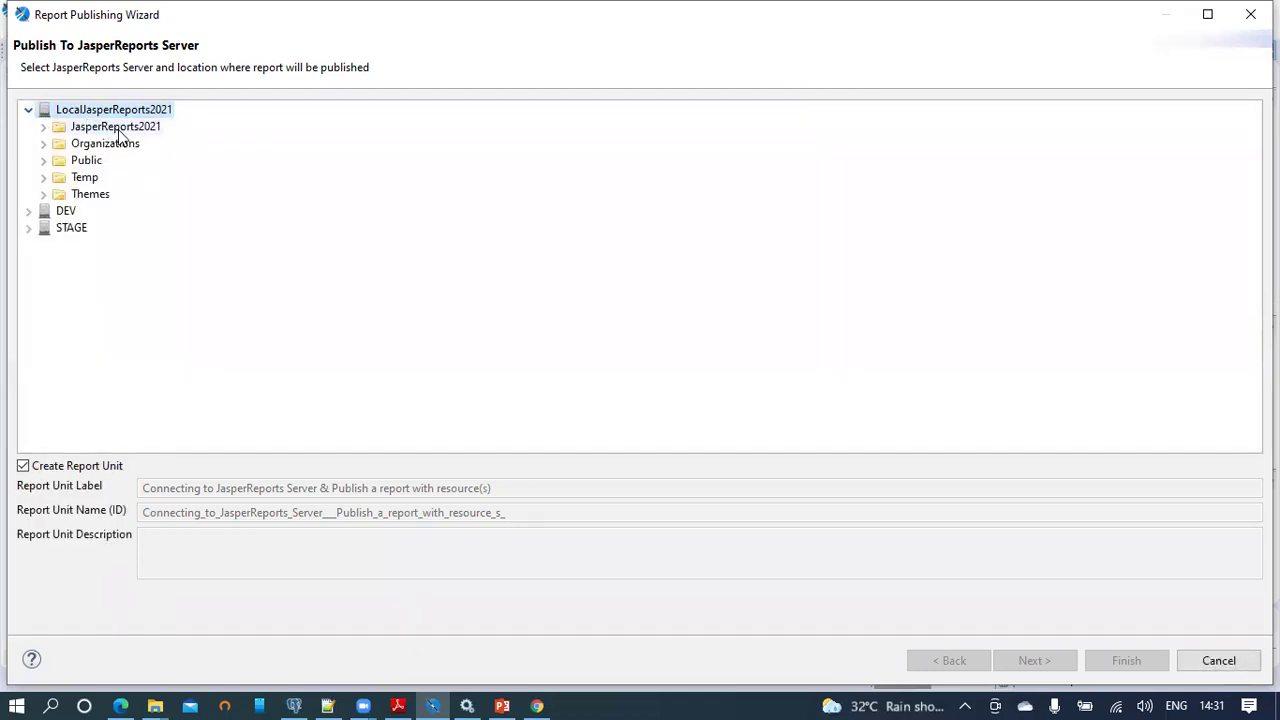
click(118, 133)
click(42, 127)
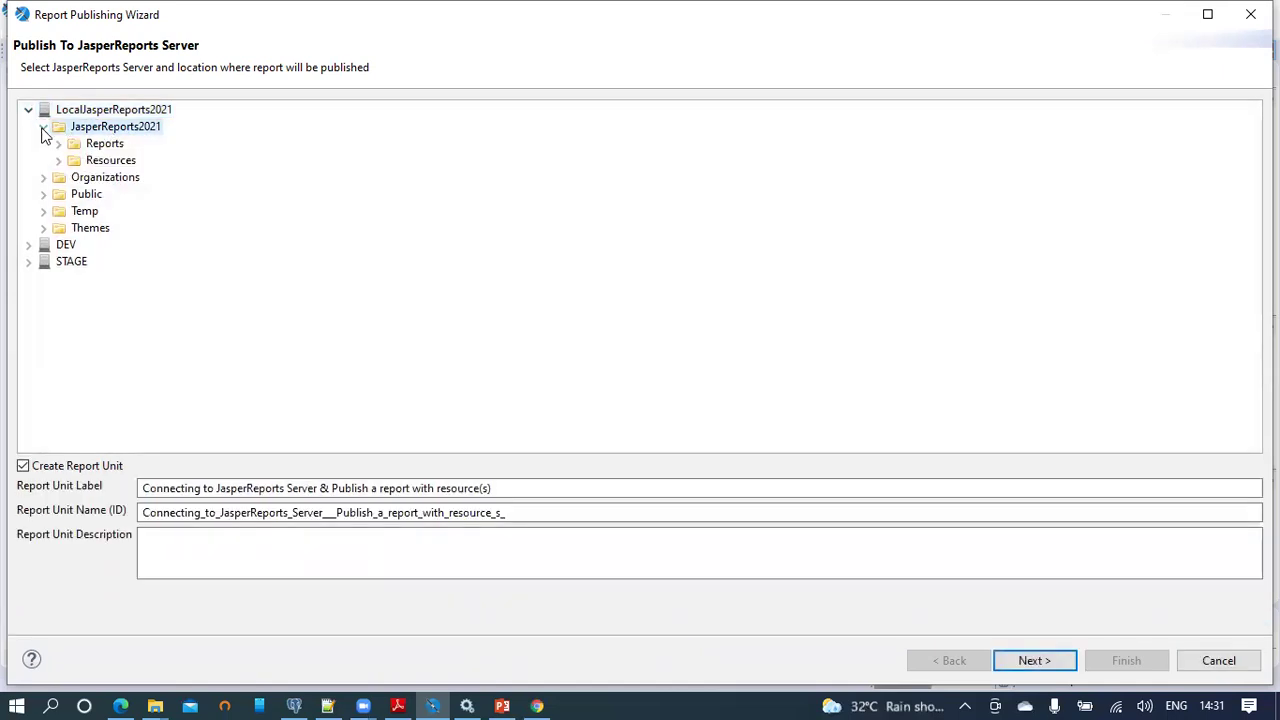
click(104, 149)
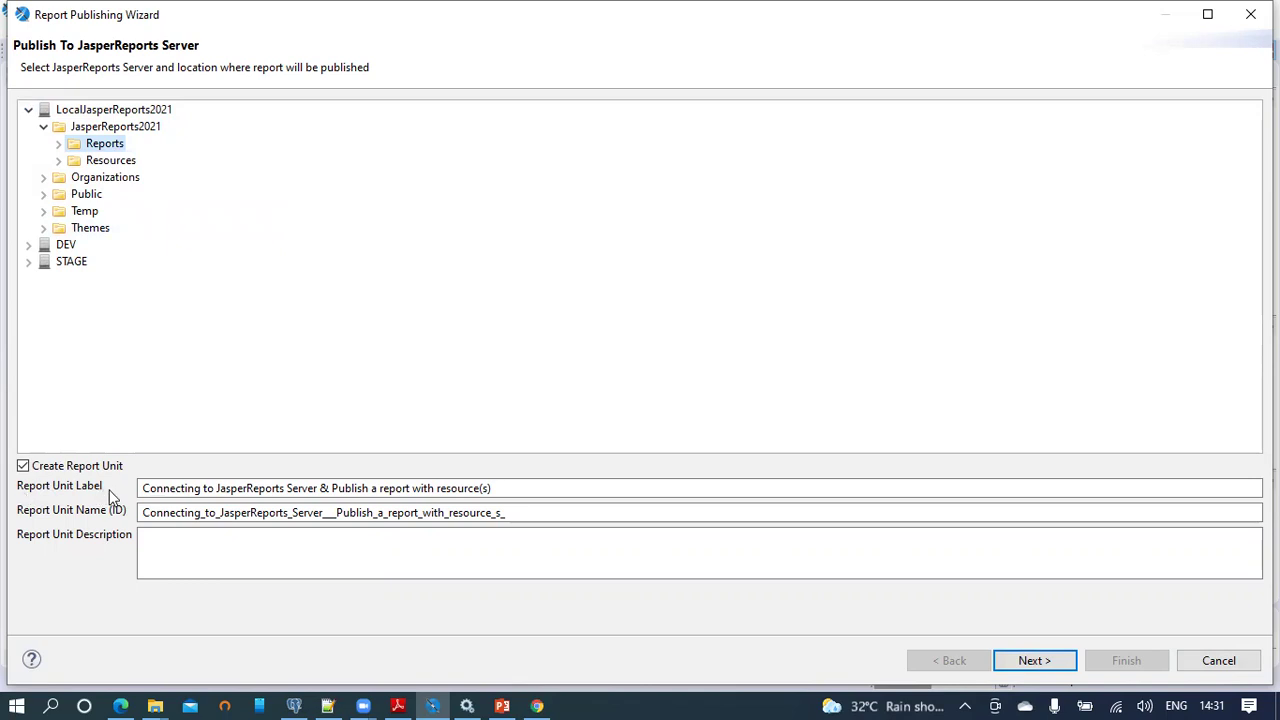
Step: Edit the report unit ID and reuse the label text as its Description
click(170, 488)
click(172, 513)
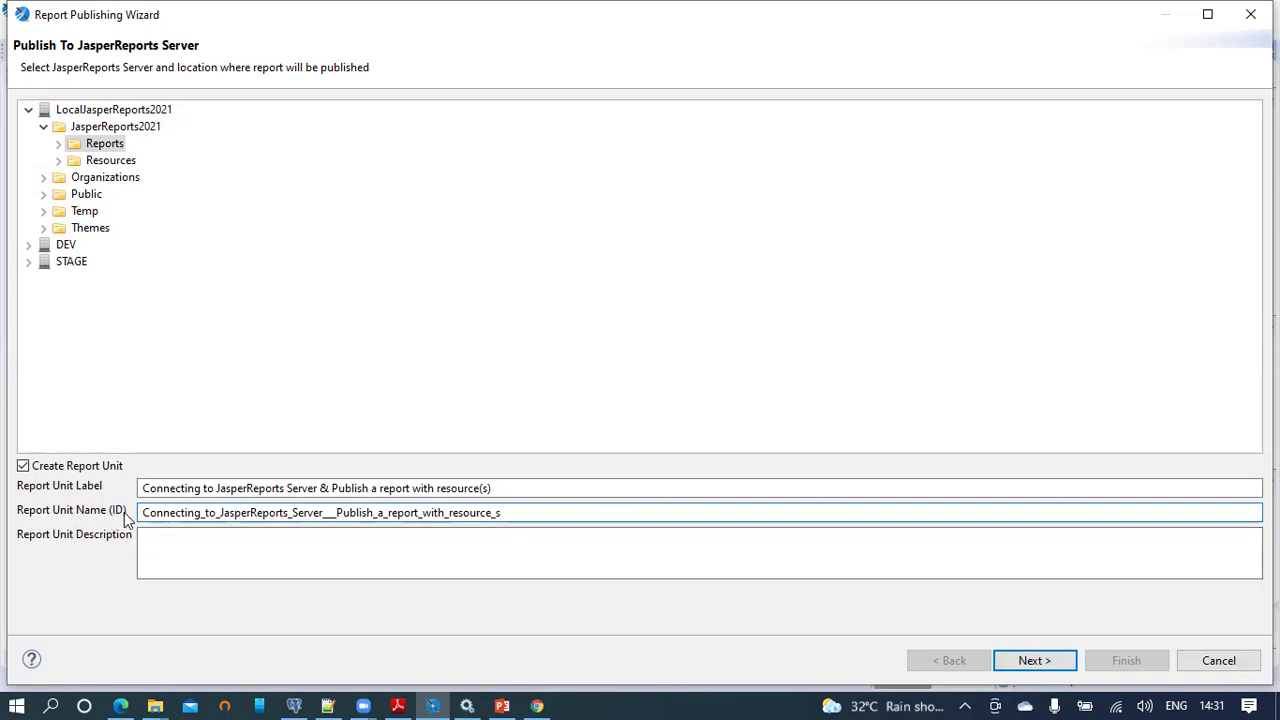
drag(528, 493, 121, 494)
key(ctrl+c)
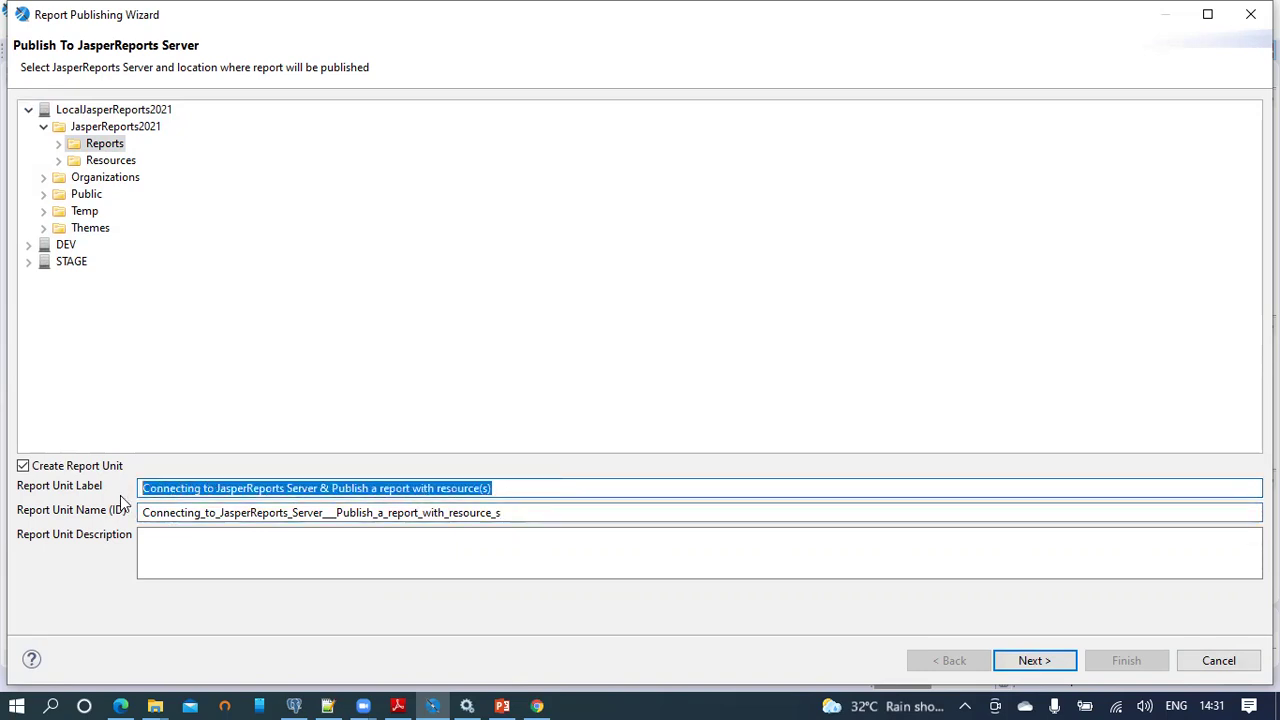
click(164, 551)
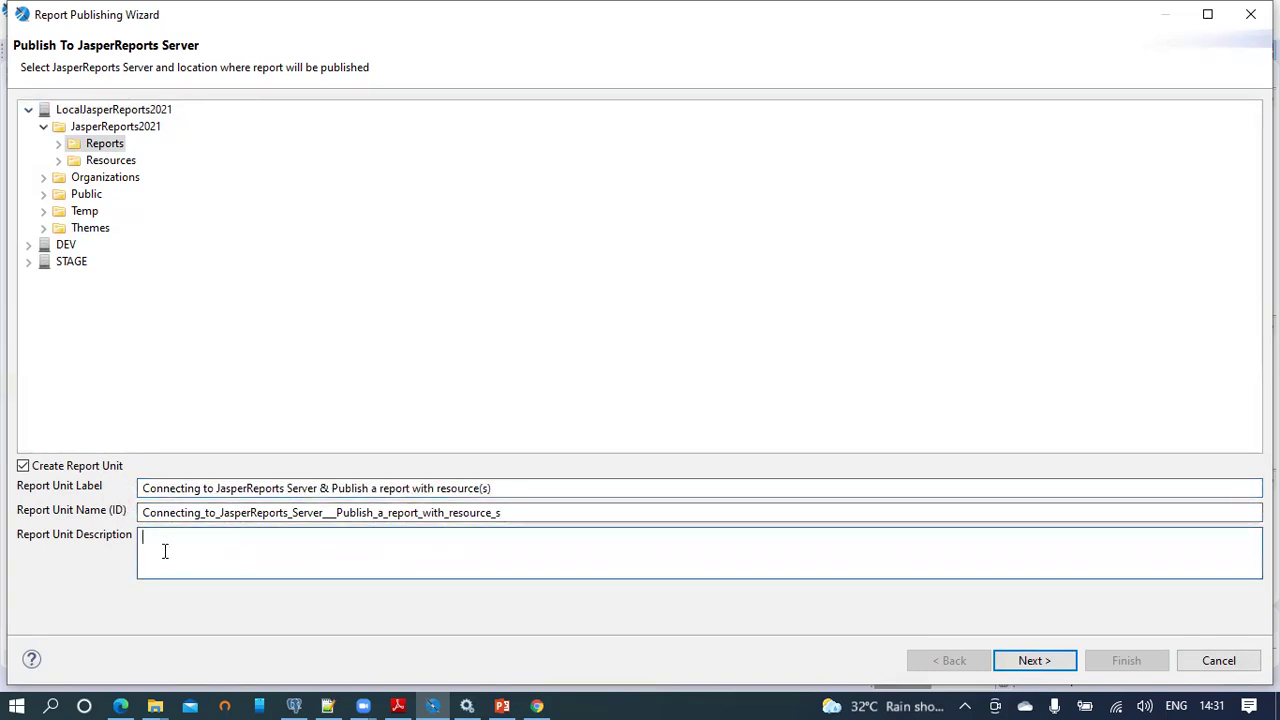
key(ctrl+v)
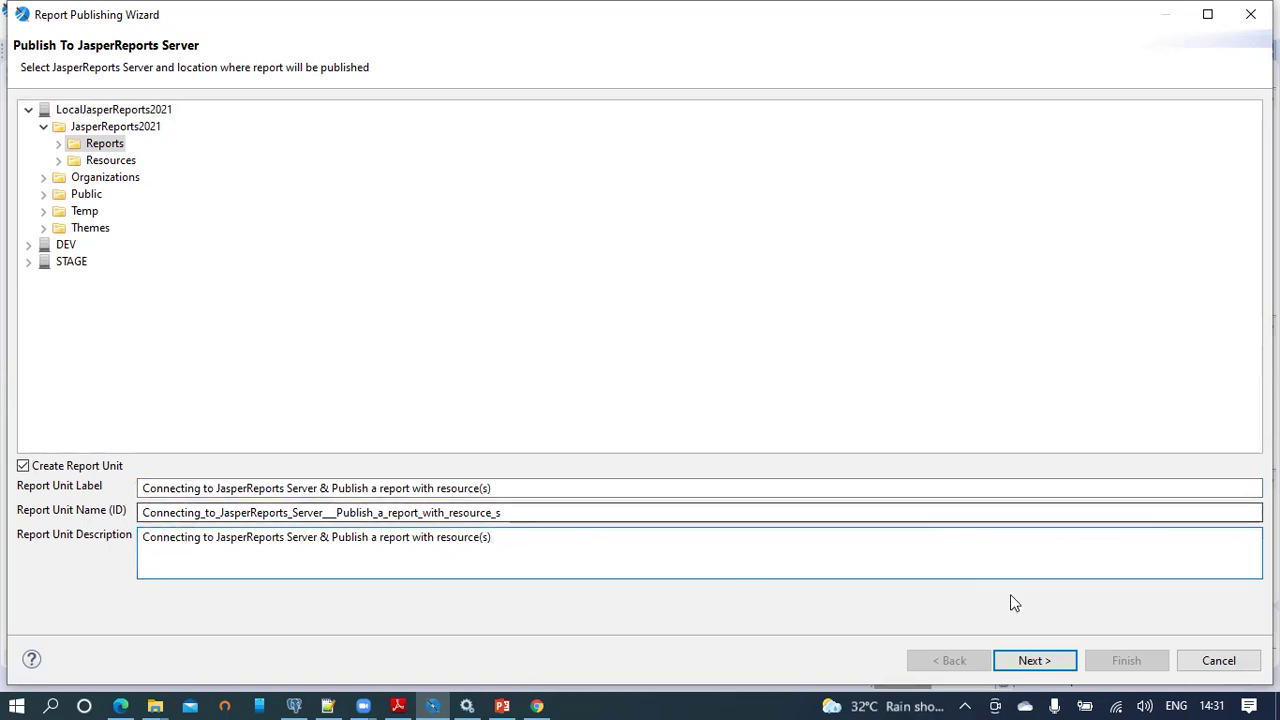
click(1040, 658)
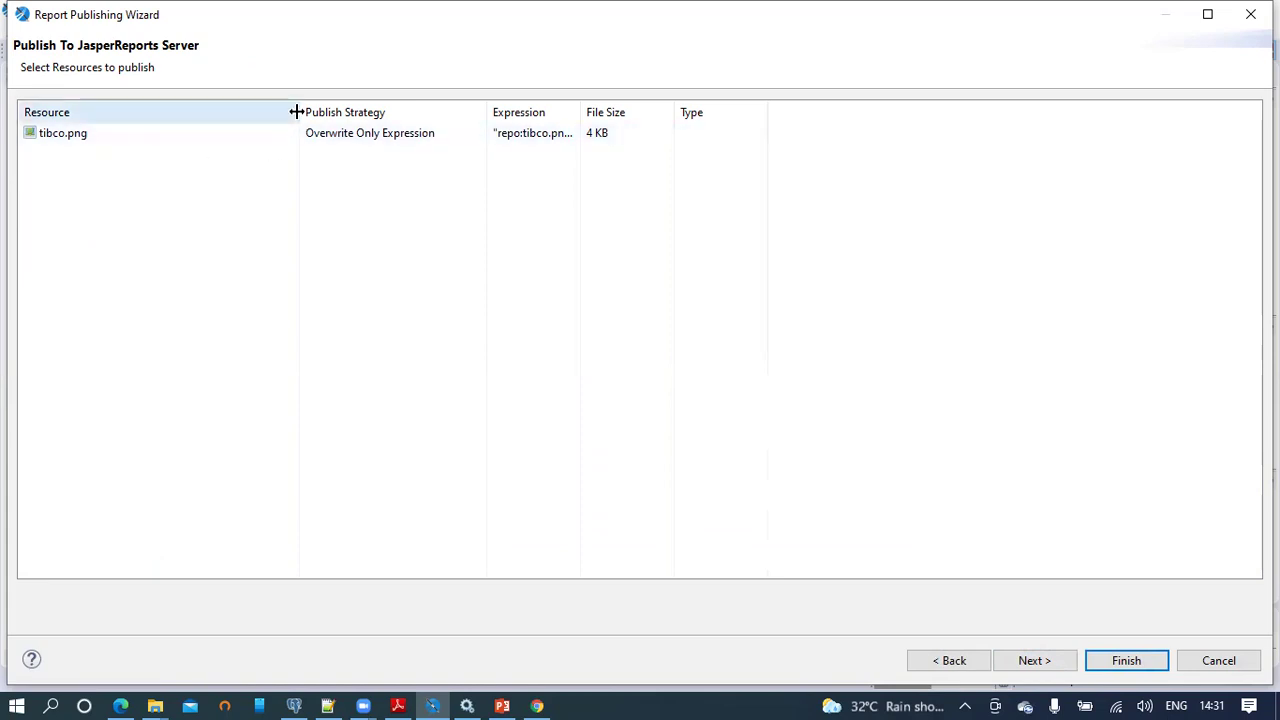
Step: Set tibco.png's publish strategy to Overwrite and check its resource type
drag(297, 112, 226, 116)
click(333, 130)
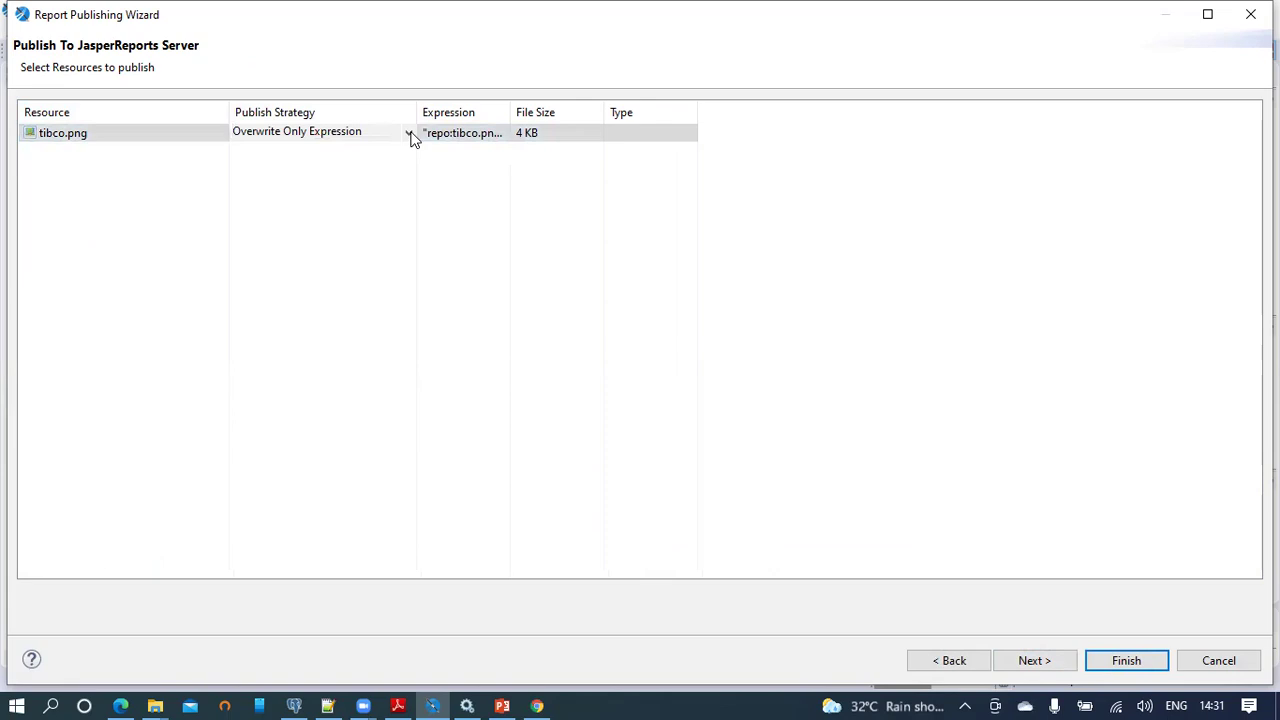
click(410, 134)
click(325, 148)
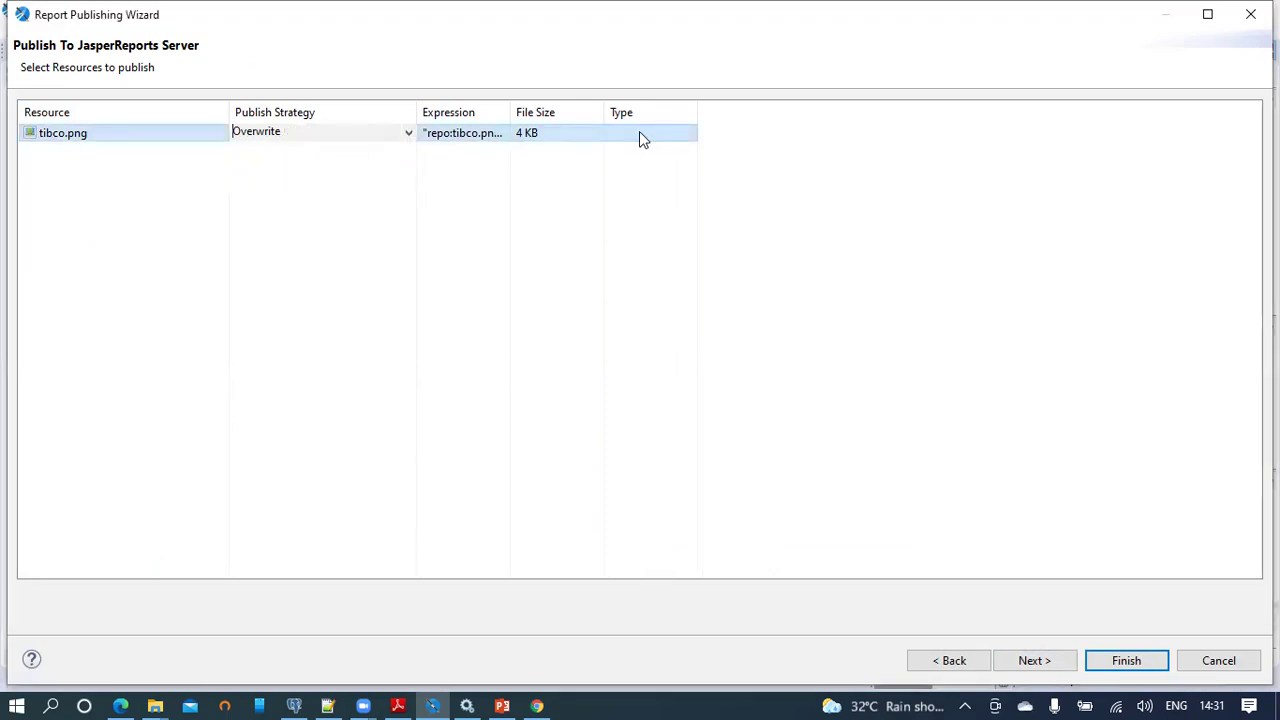
click(648, 135)
drag(695, 104, 831, 100)
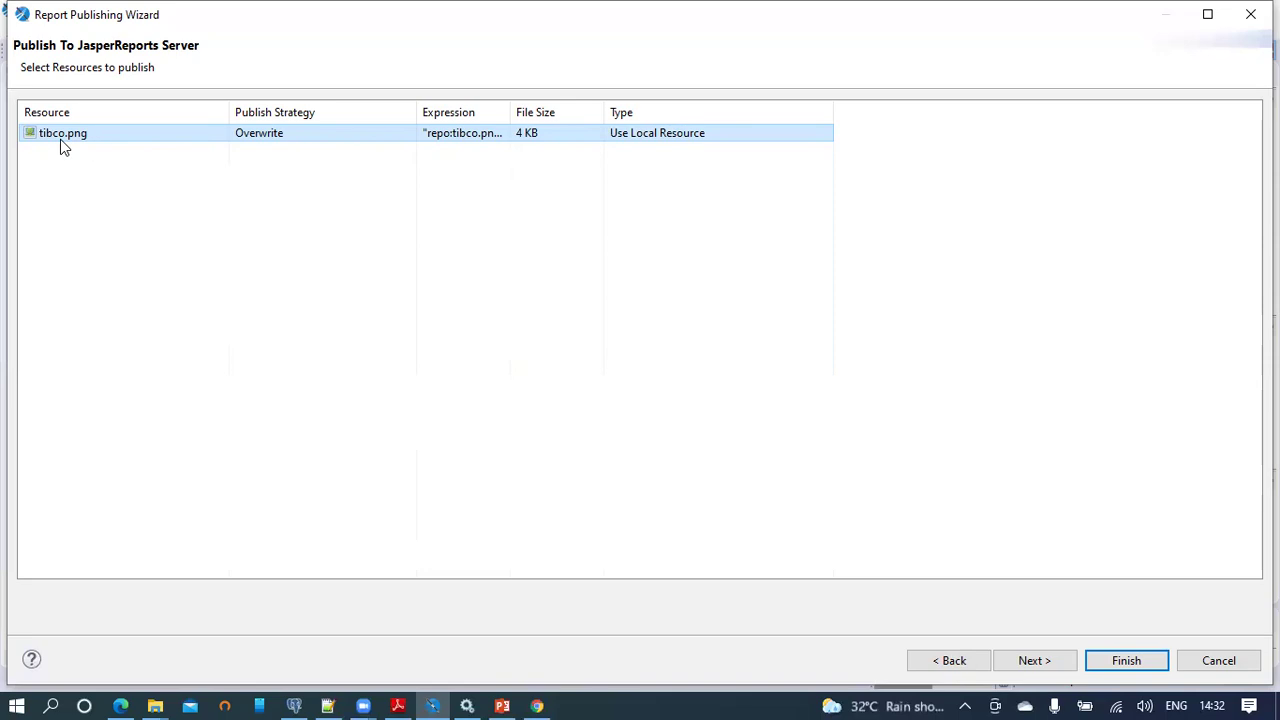
Step: Review the tibco.png expression repo:tibco.png in the expression editor without changing it
mouse_move(60, 142)
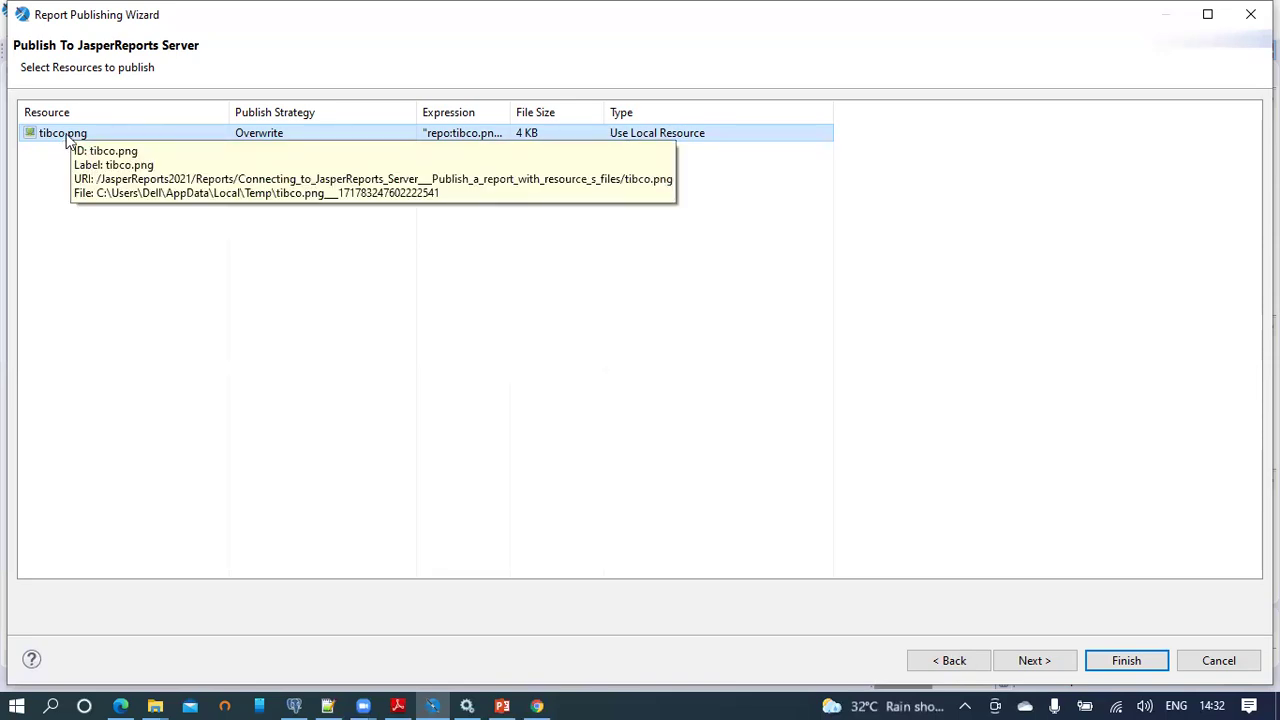
drag(511, 106, 610, 106)
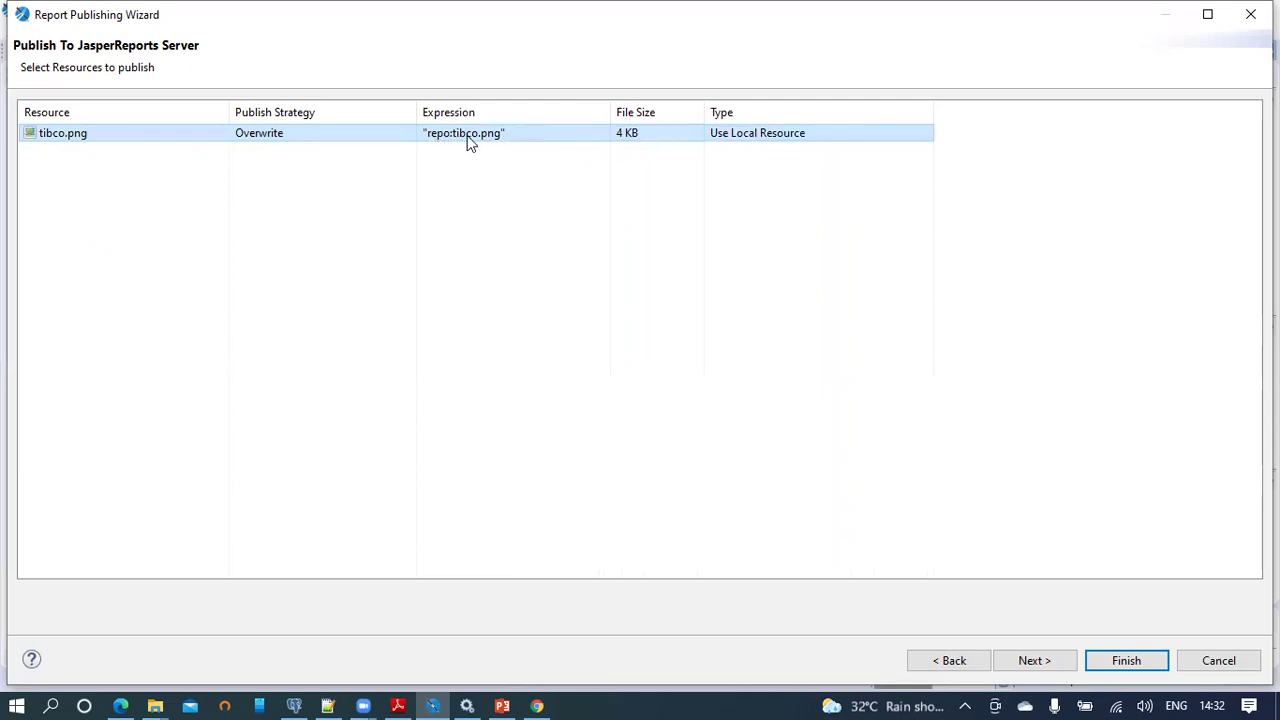
click(524, 134)
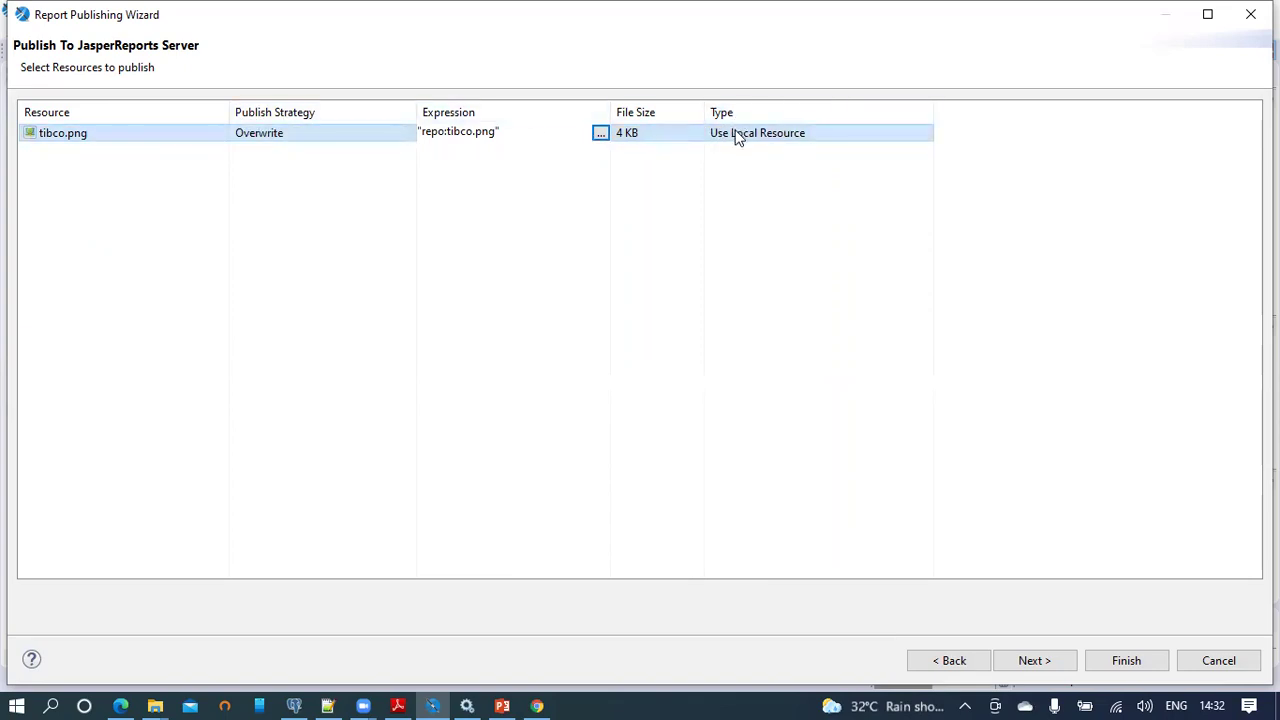
click(601, 135)
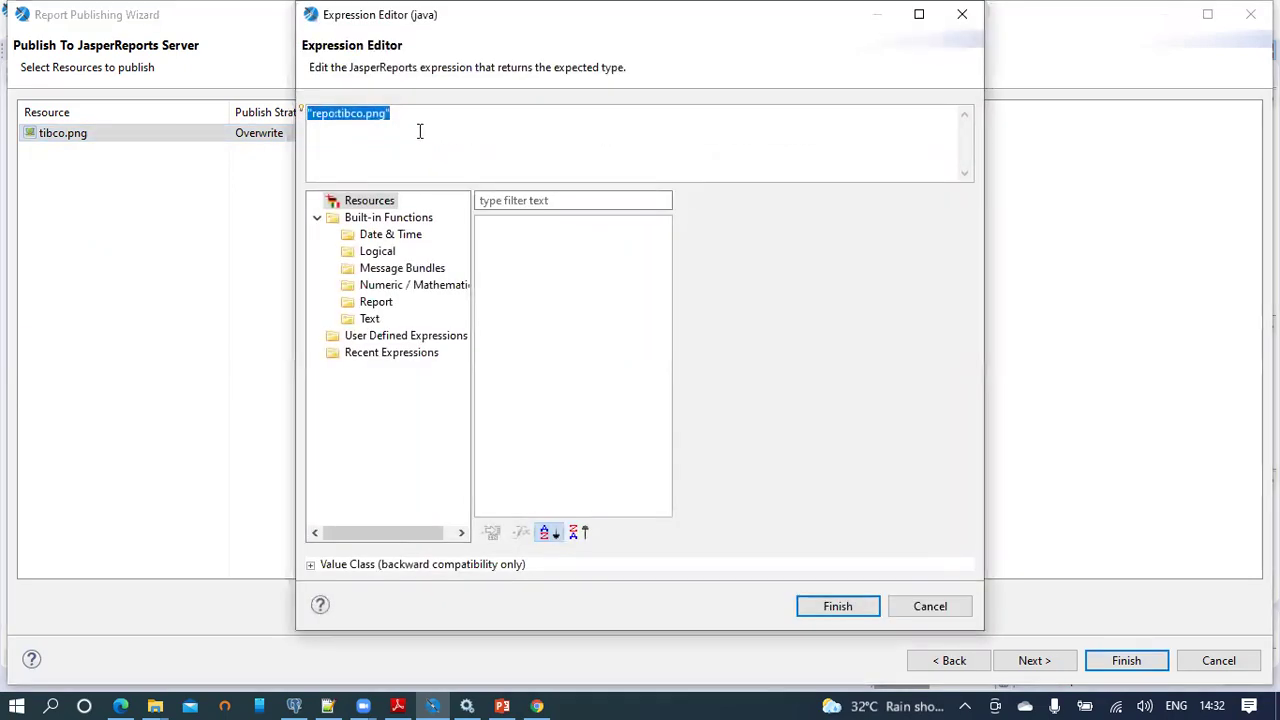
click(414, 127)
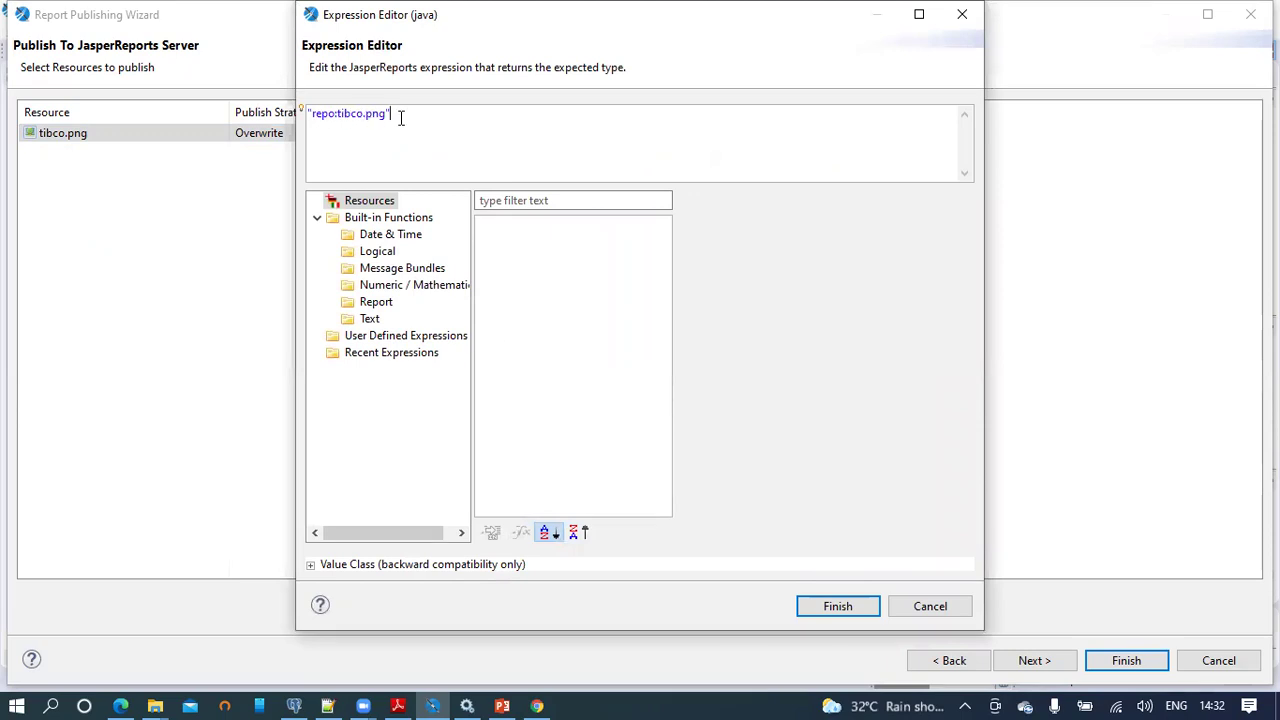
click(957, 613)
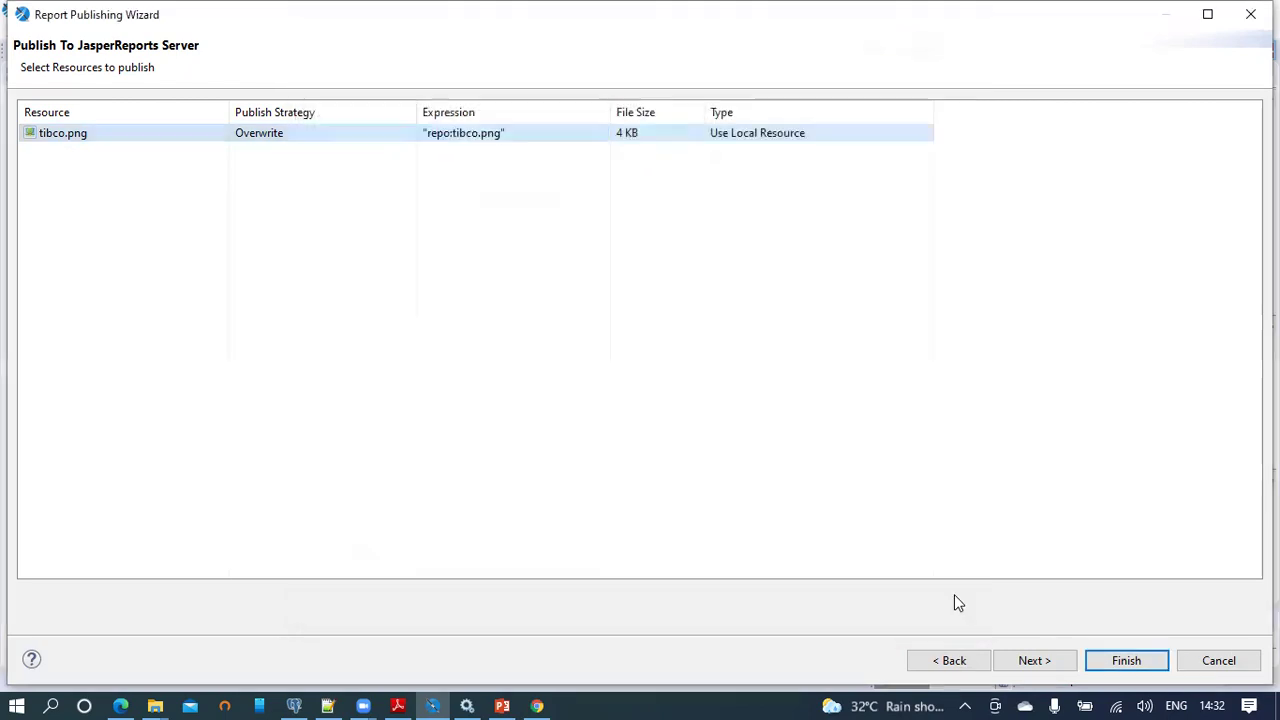
click(1050, 660)
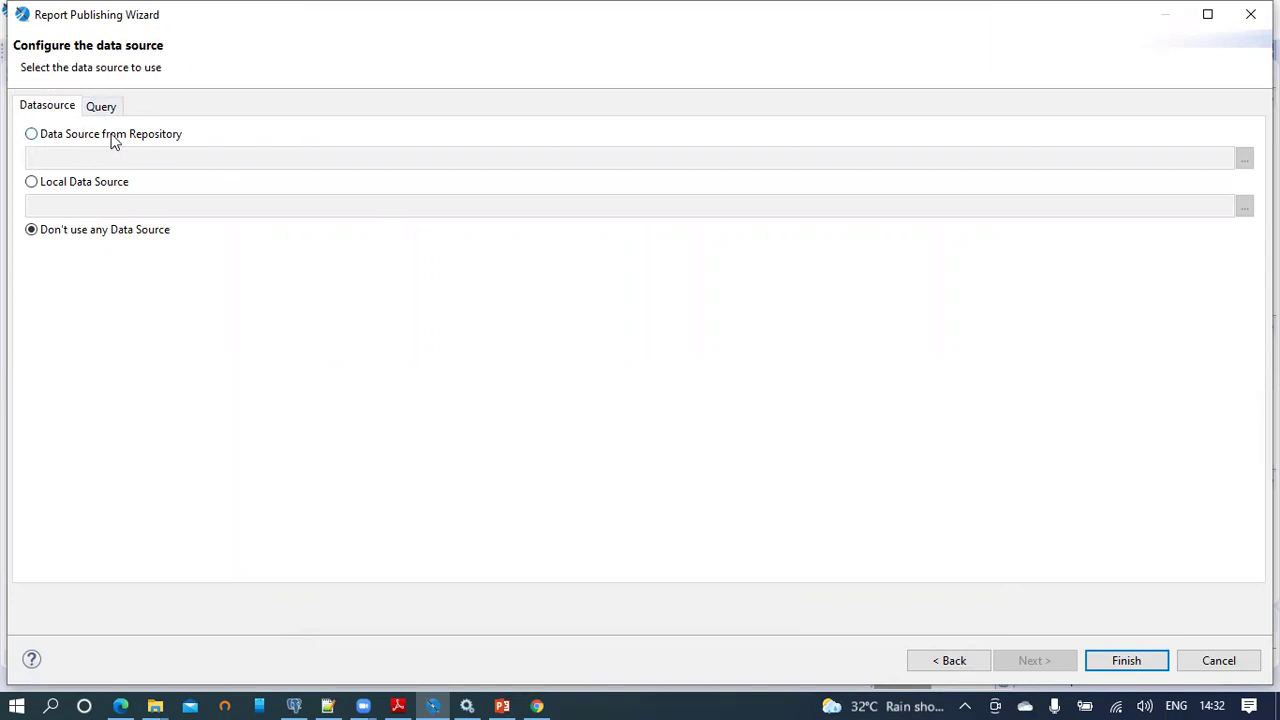
Step: Search 'foodmart' and use repository data source /JasperReports2021/Resources/foodmart, then finish the wizard
click(32, 134)
click(1245, 160)
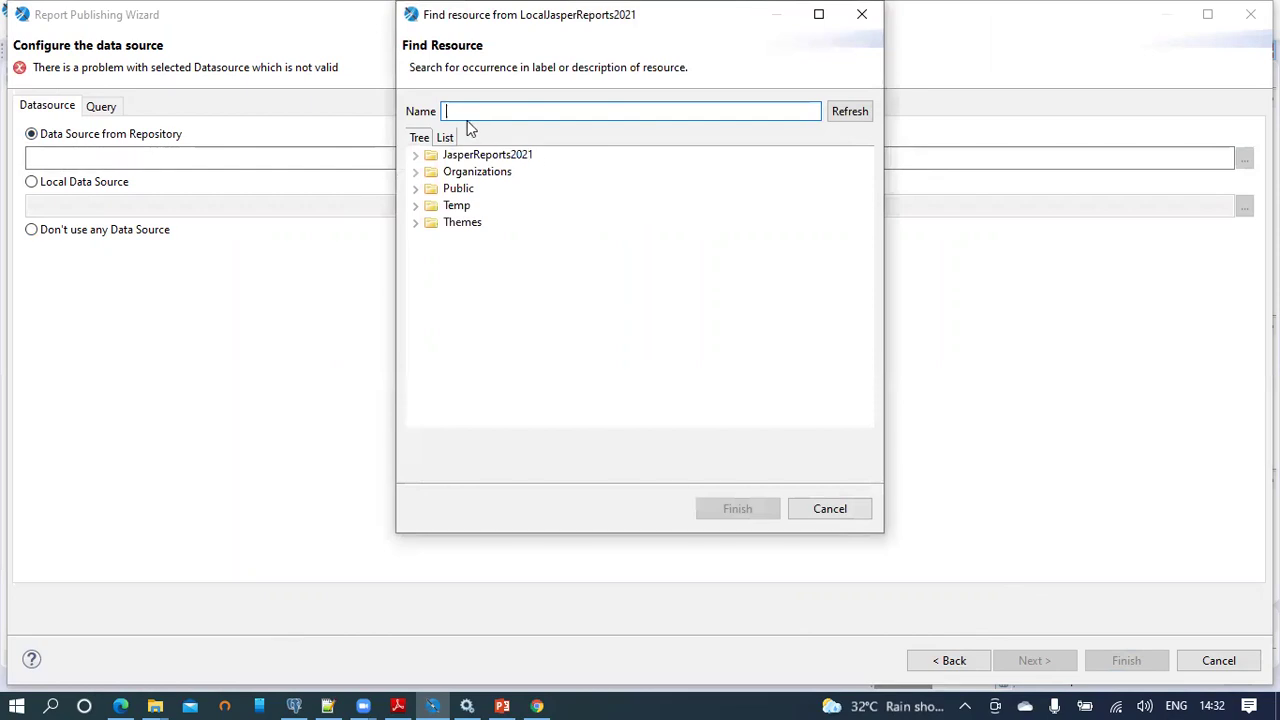
text(foodmart)
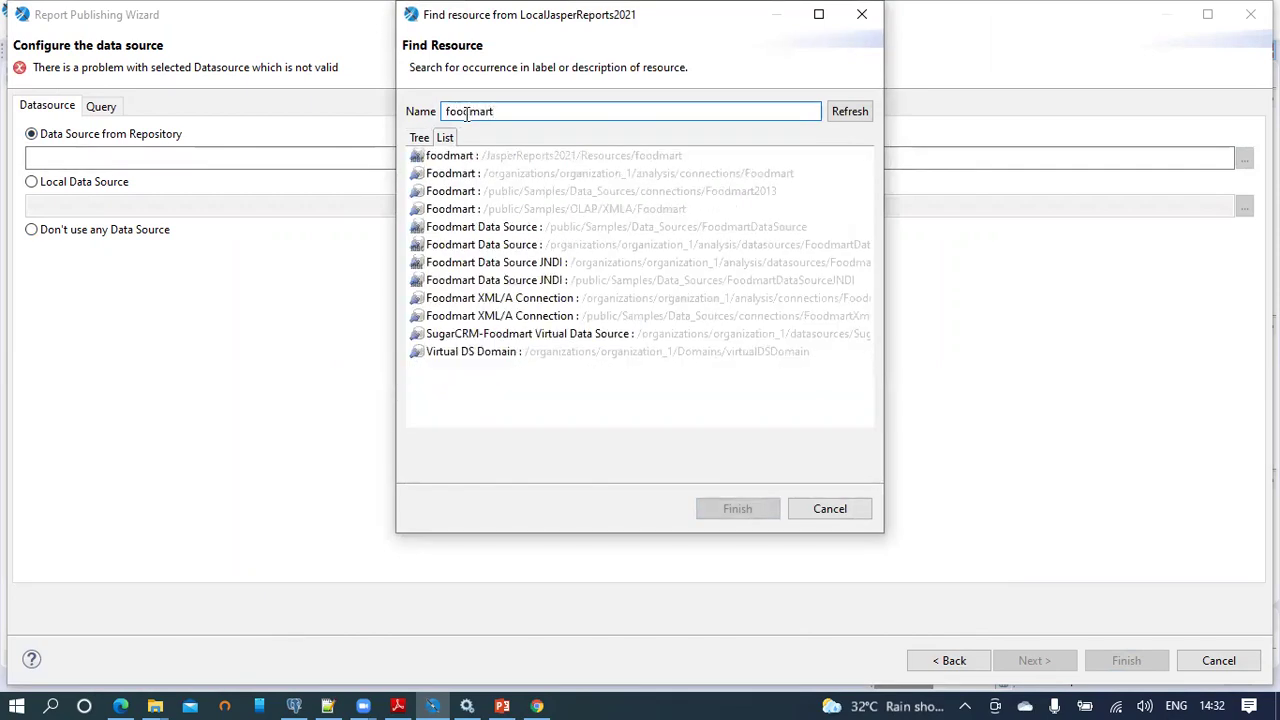
mouse_move(478, 165)
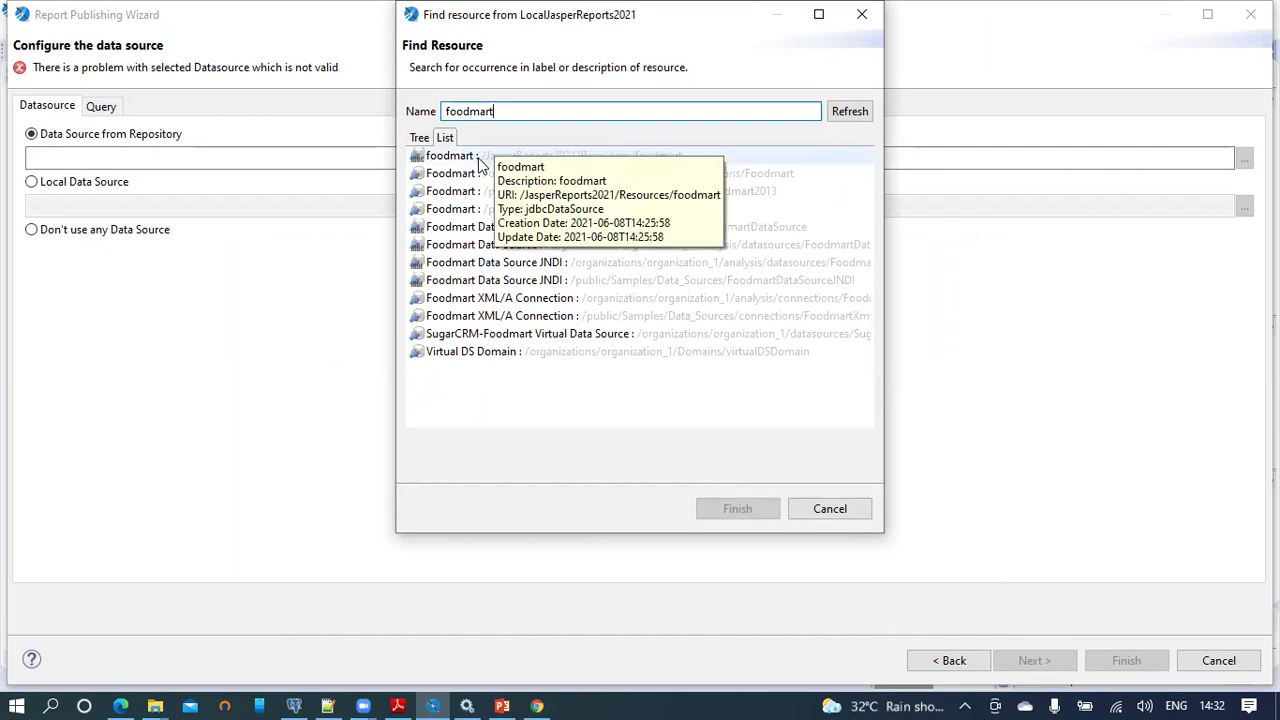
click(581, 155)
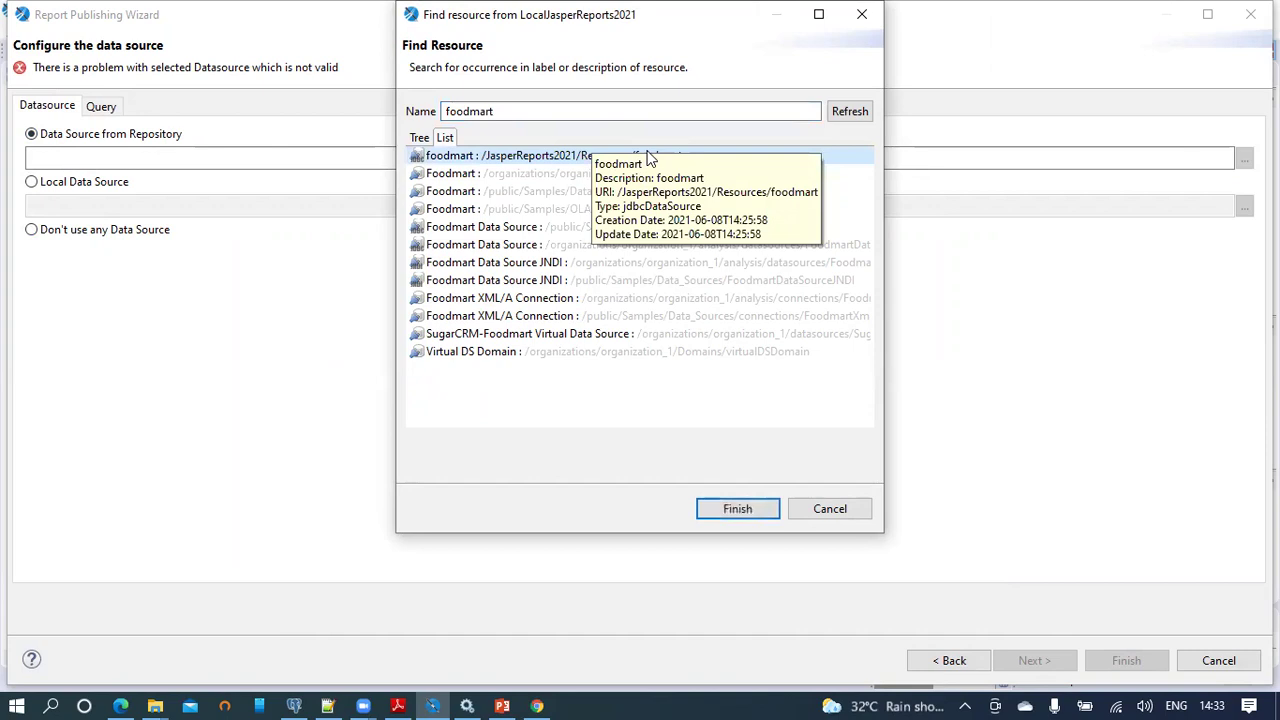
double_click(449, 158)
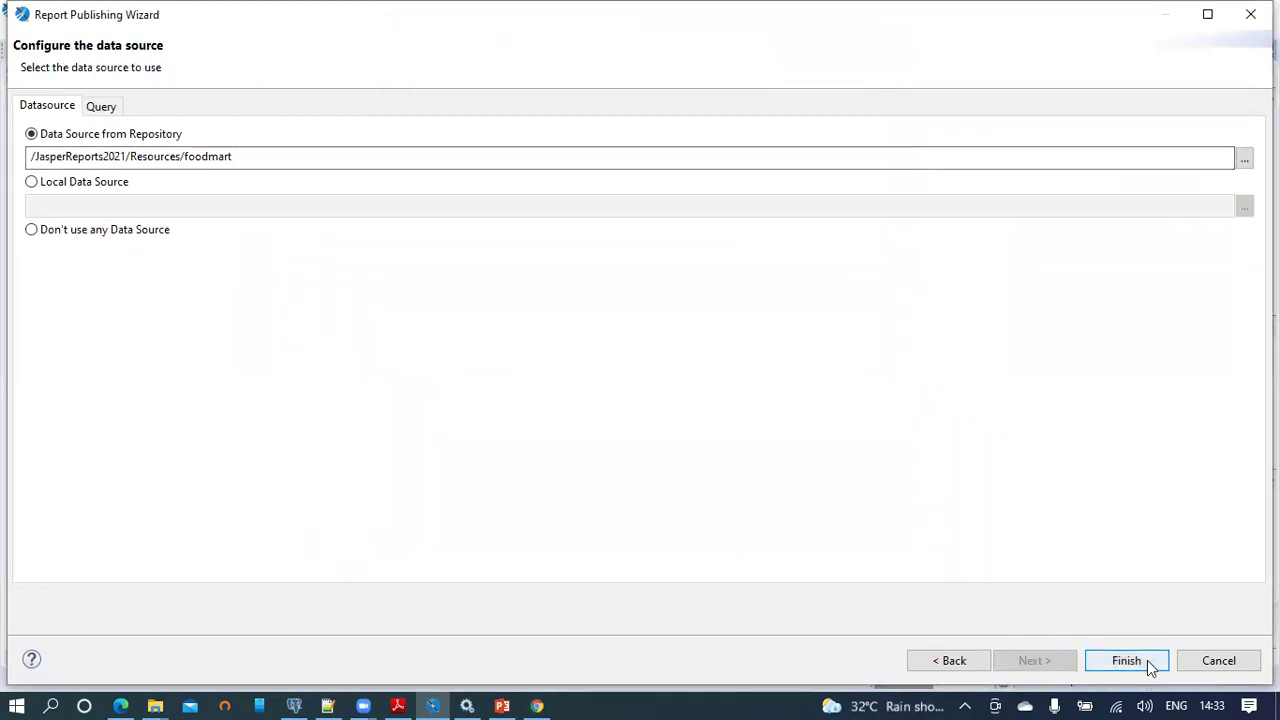
click(1147, 662)
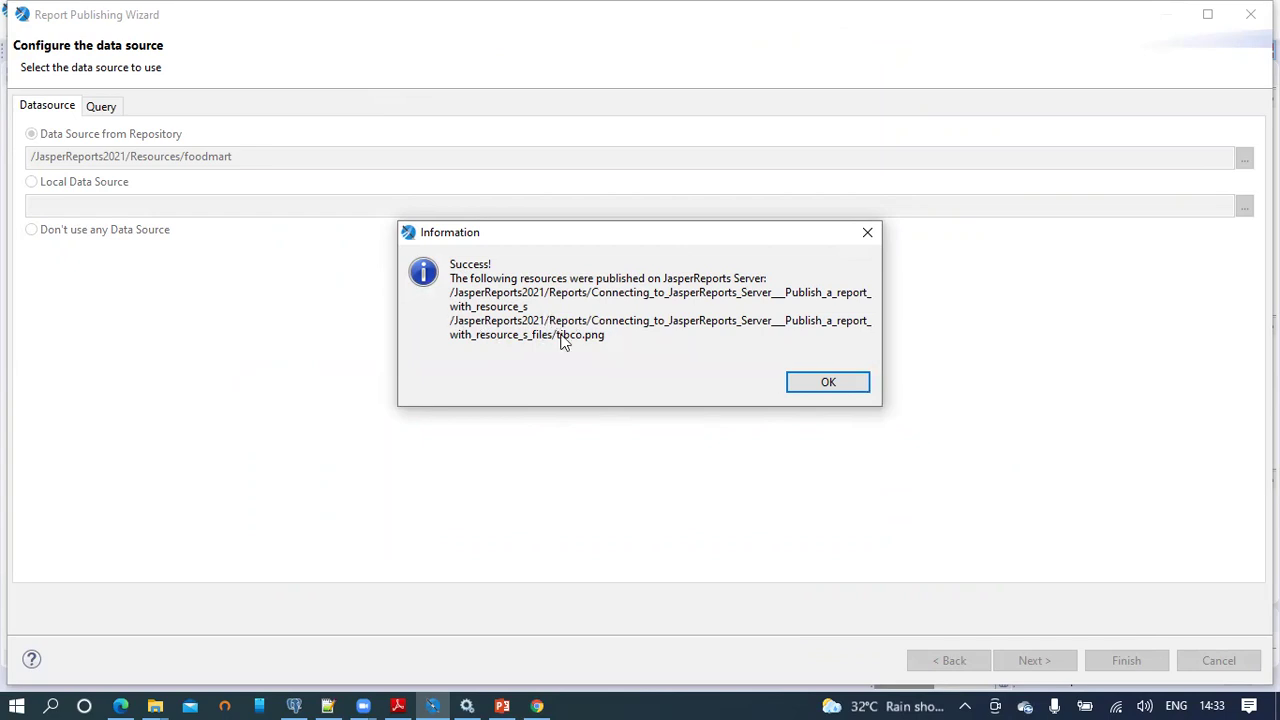
Step: Acknowledge the successful publish message and switch to the server repository in Chrome
click(831, 380)
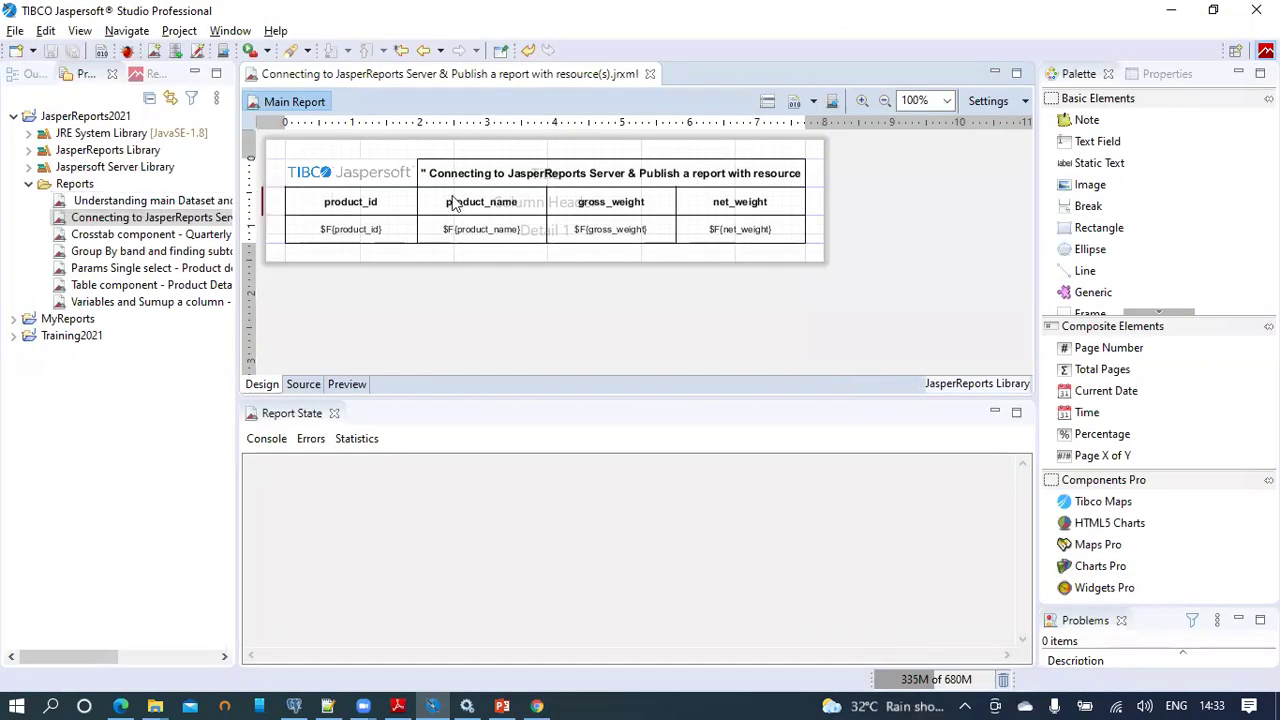
click(530, 703)
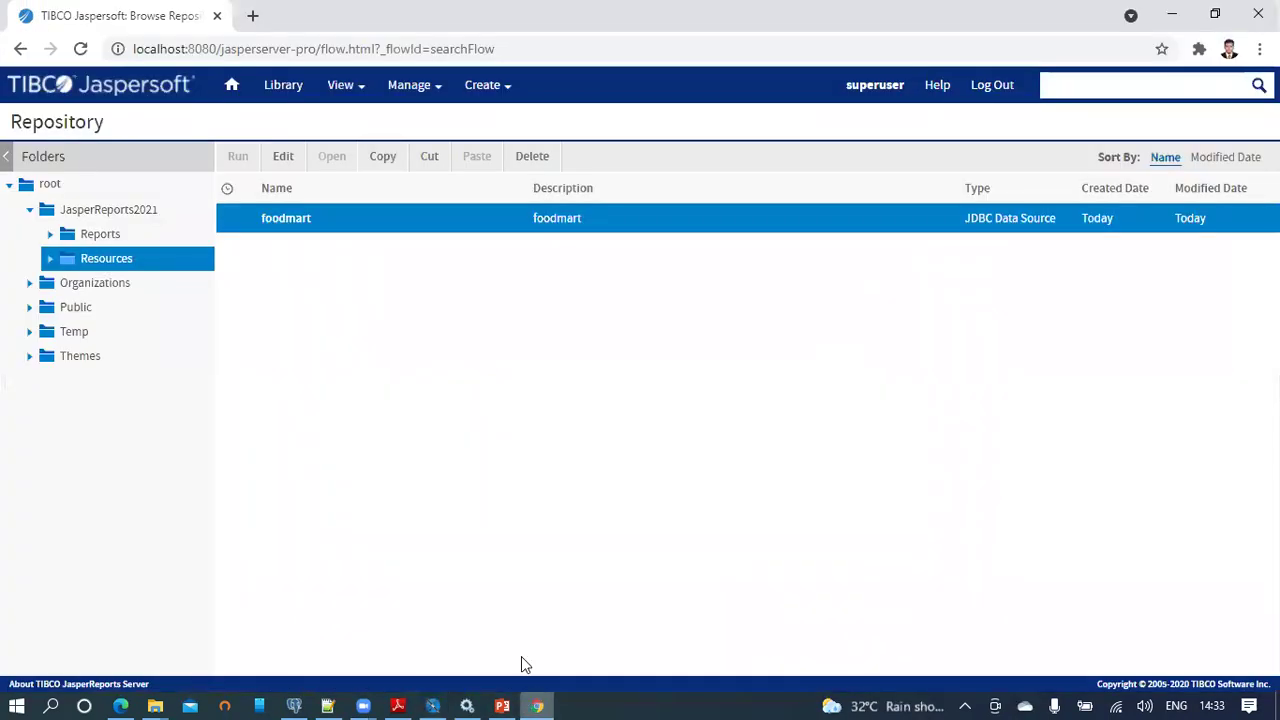
Step: Run the report from JasperReports2021's Reports folder, showing the logo and 11 product rows
click(106, 236)
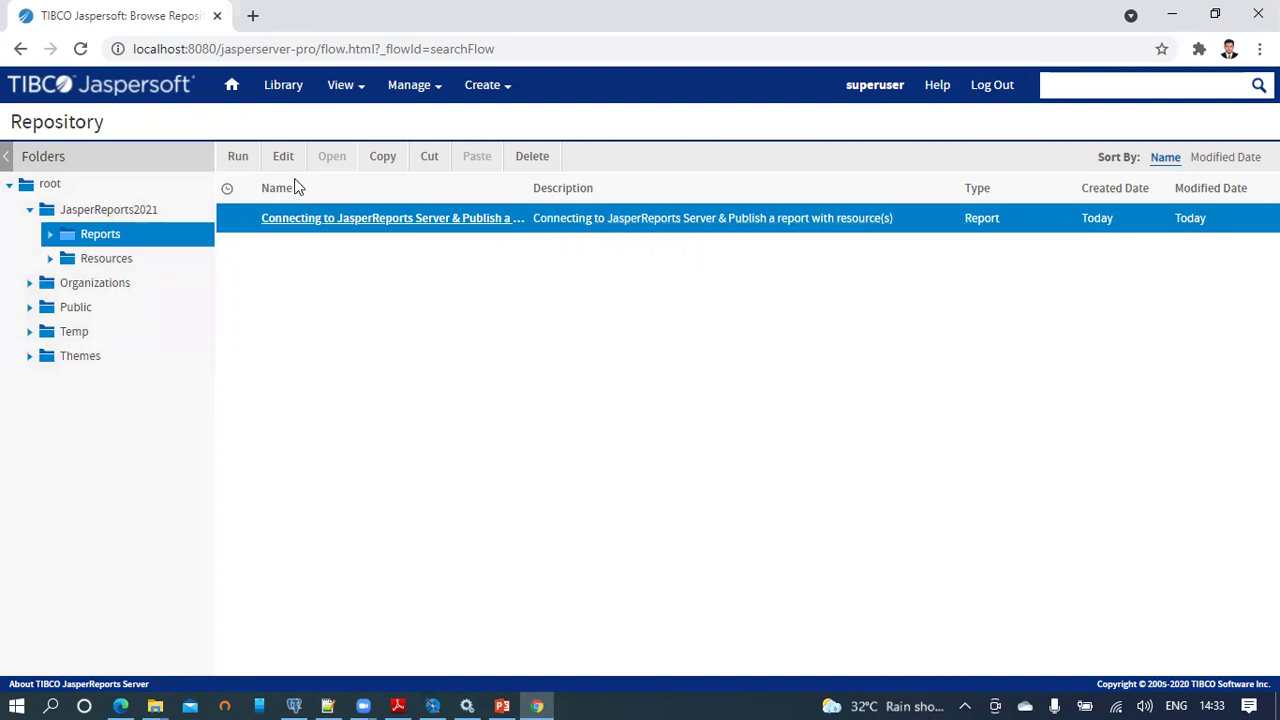
click(237, 158)
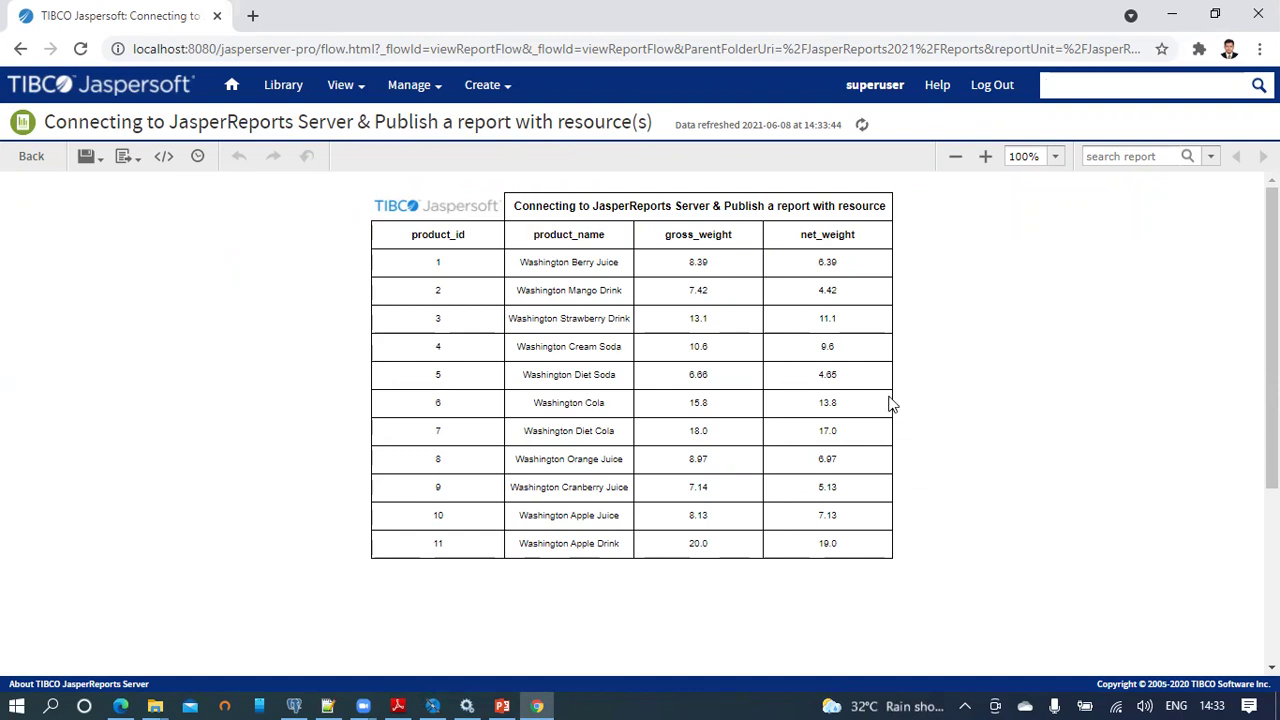
click(363, 95)
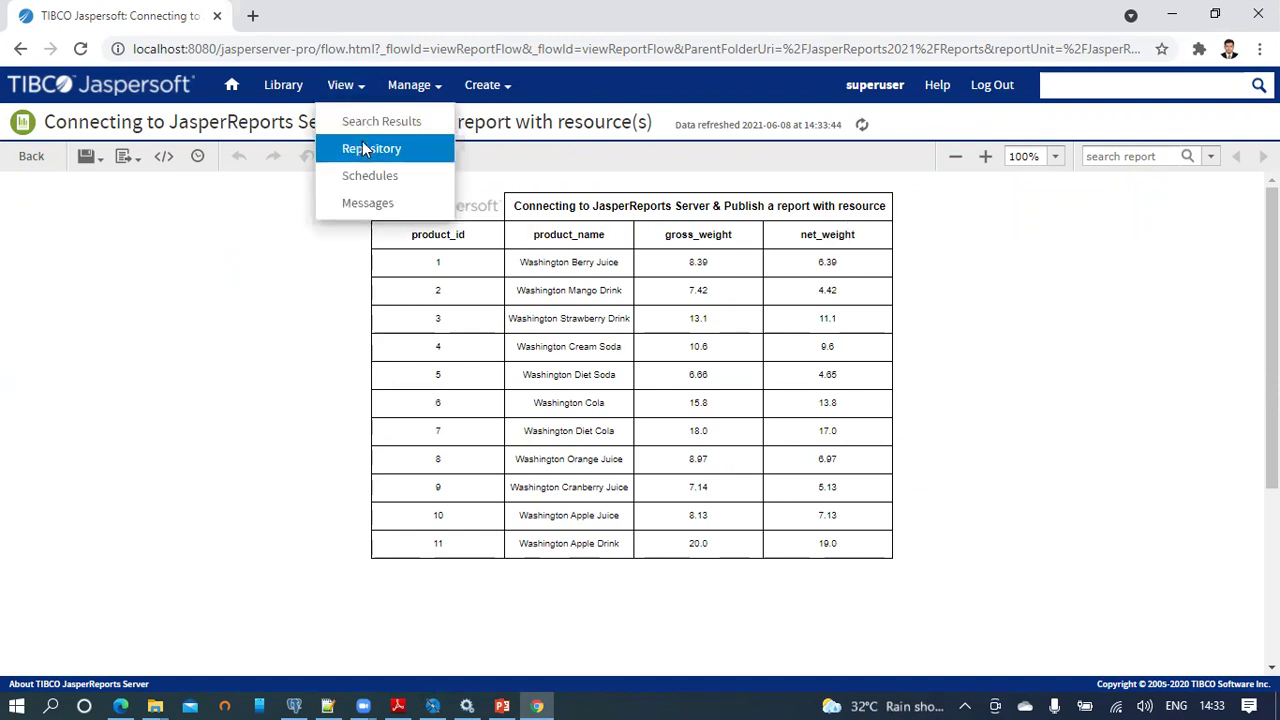
click(365, 148)
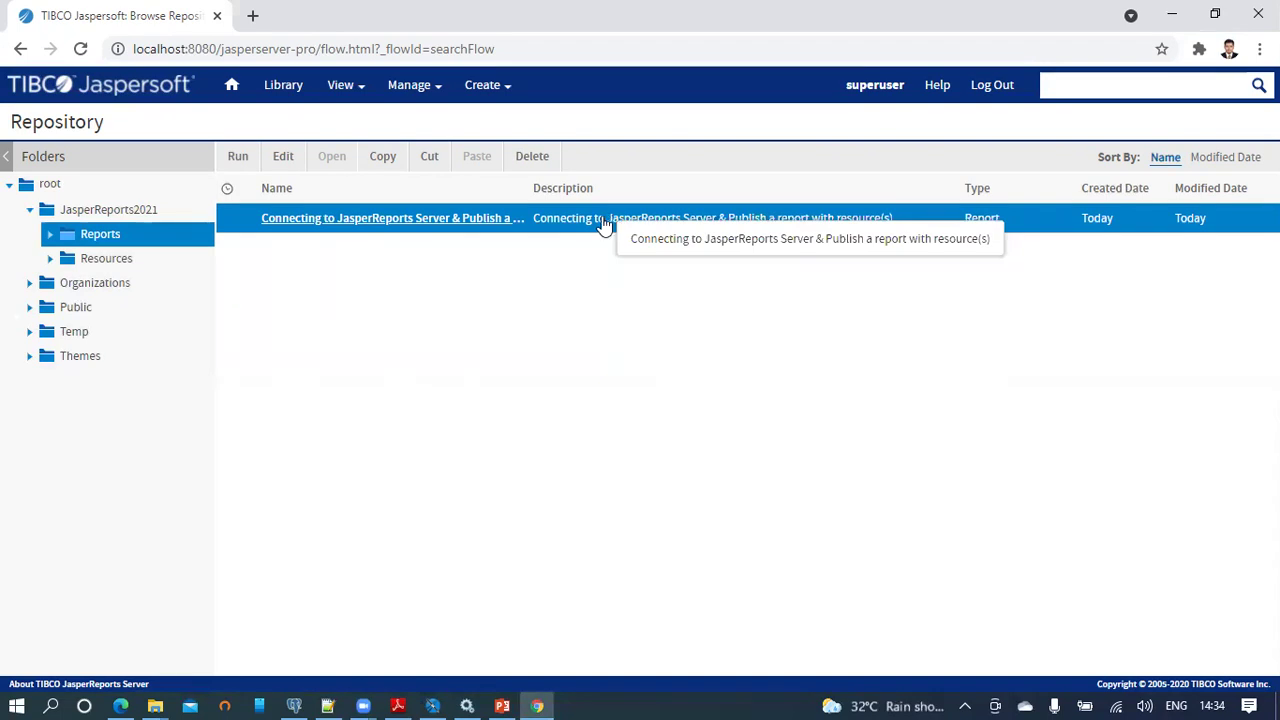
Step: Open the published report's Edit JasperReport set-up page from the Reports folder
click(283, 162)
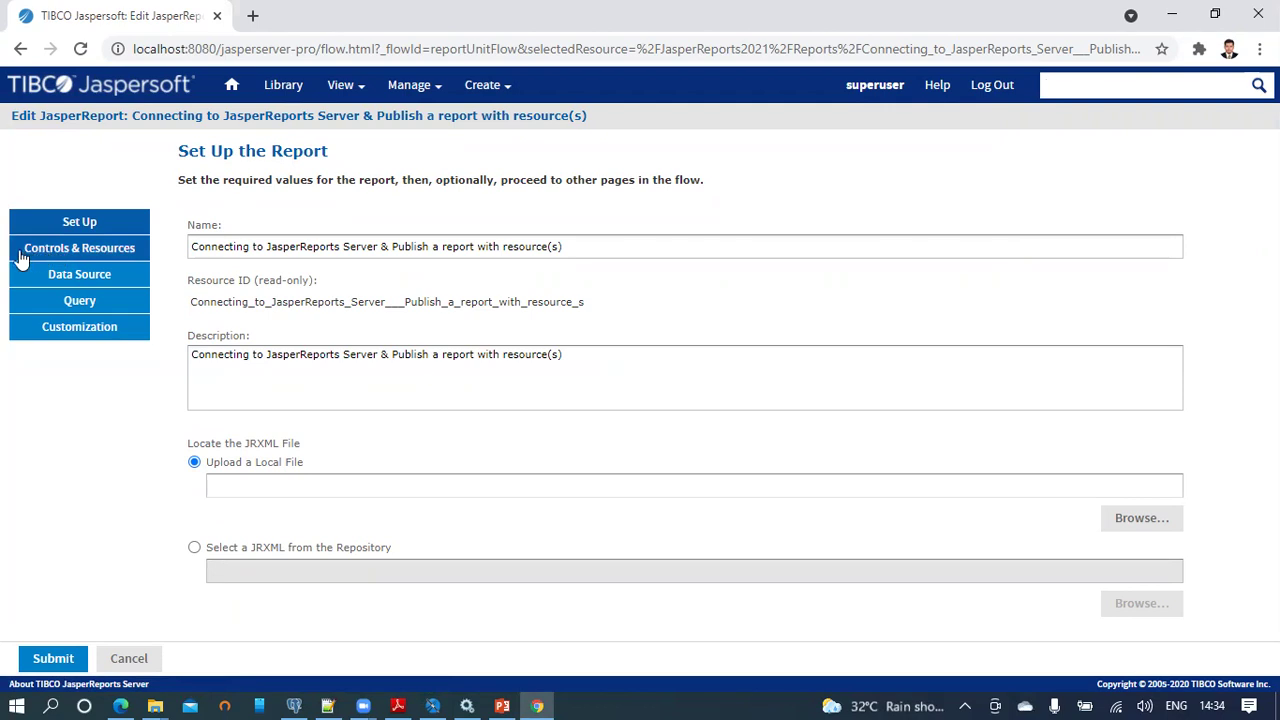
Step: Verify tibco.png under Controls & Resources, cancel the report editor unsaved, and return to PowerPoint slide 6
click(117, 258)
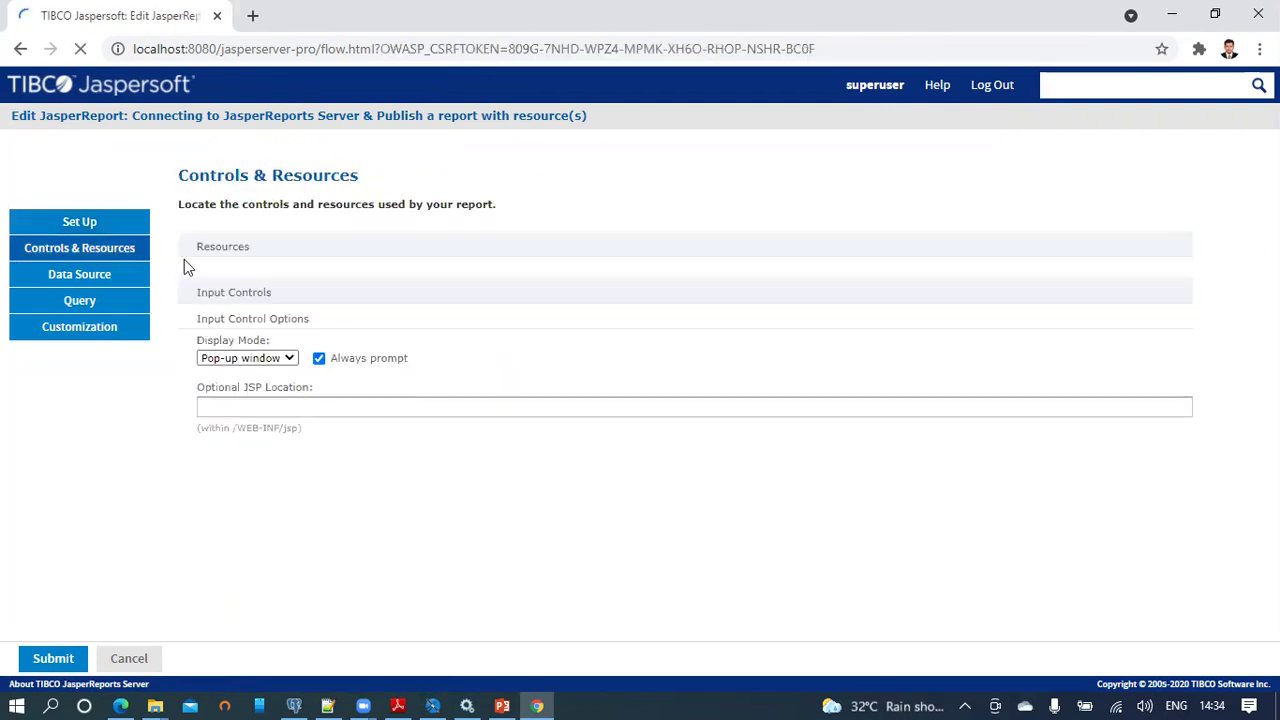
drag(199, 247, 274, 246)
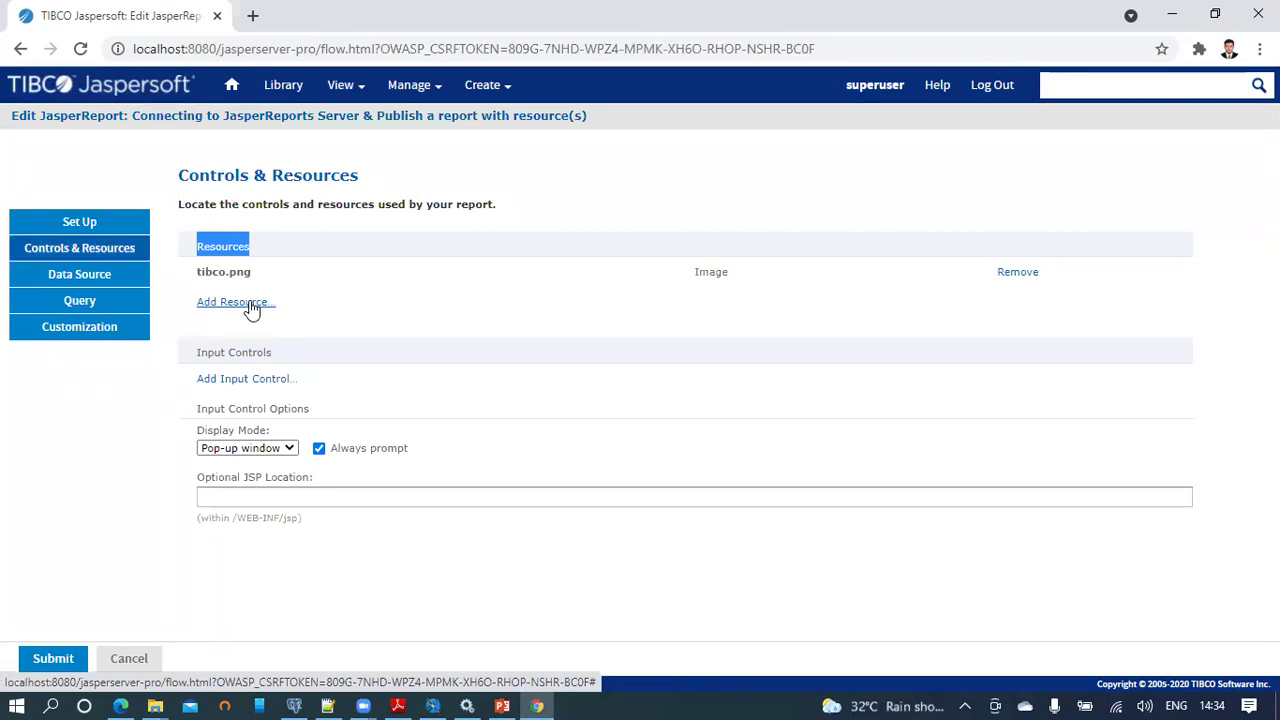
click(259, 244)
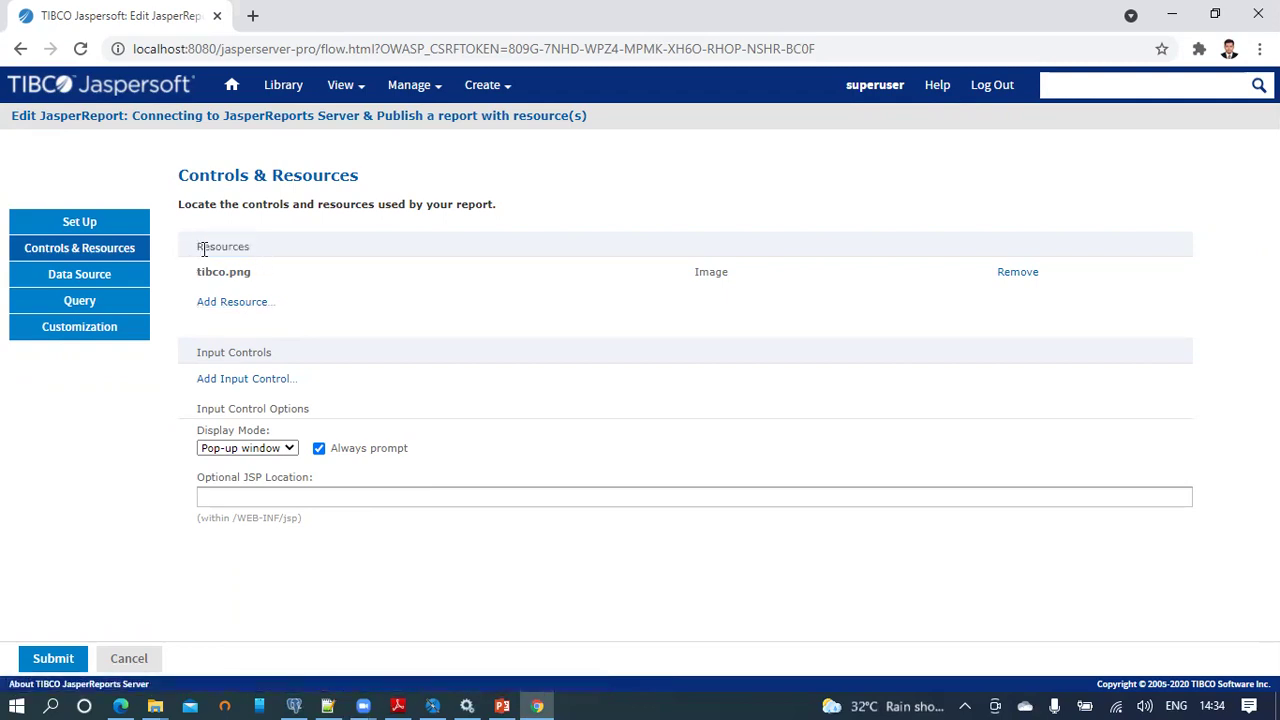
drag(195, 246, 255, 252)
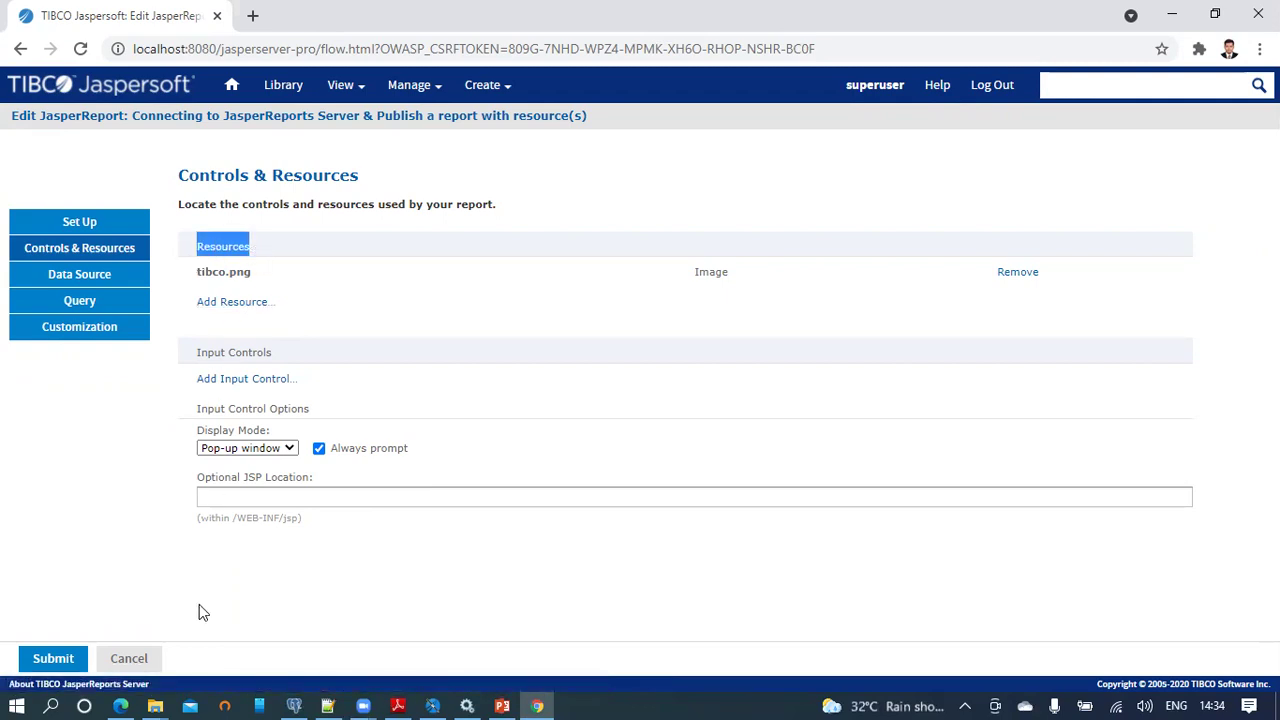
click(128, 658)
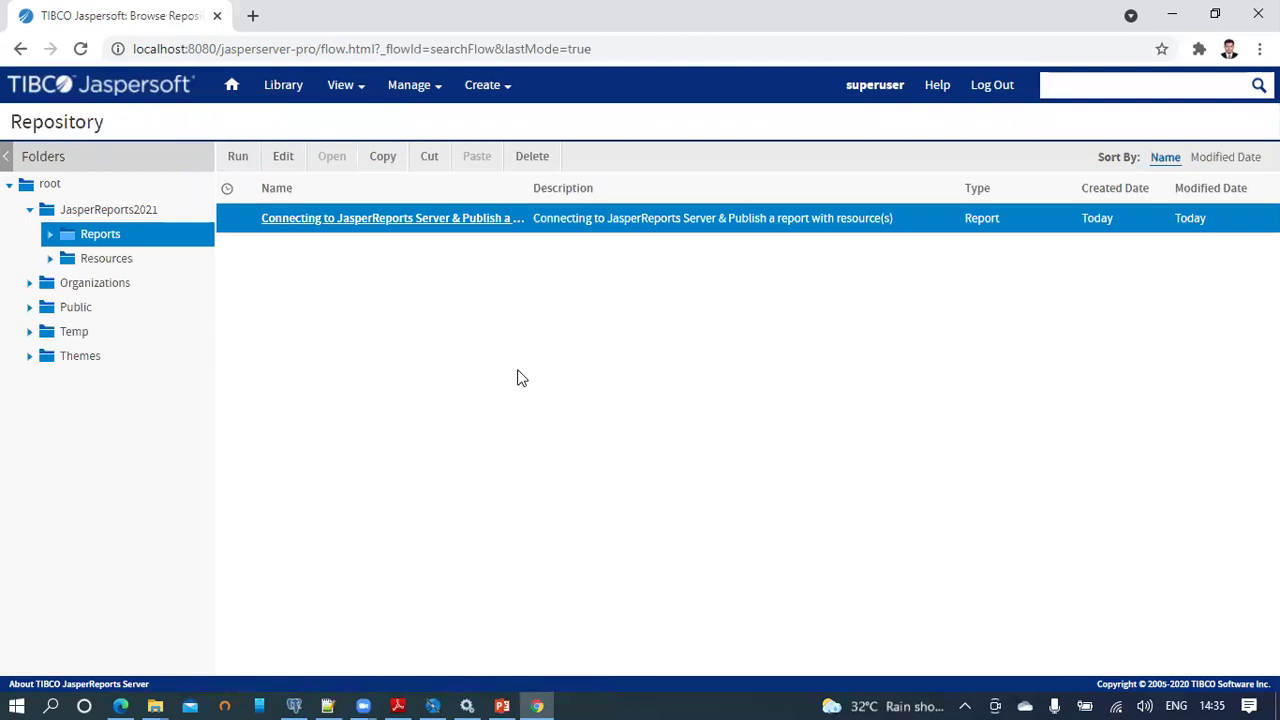
click(504, 704)
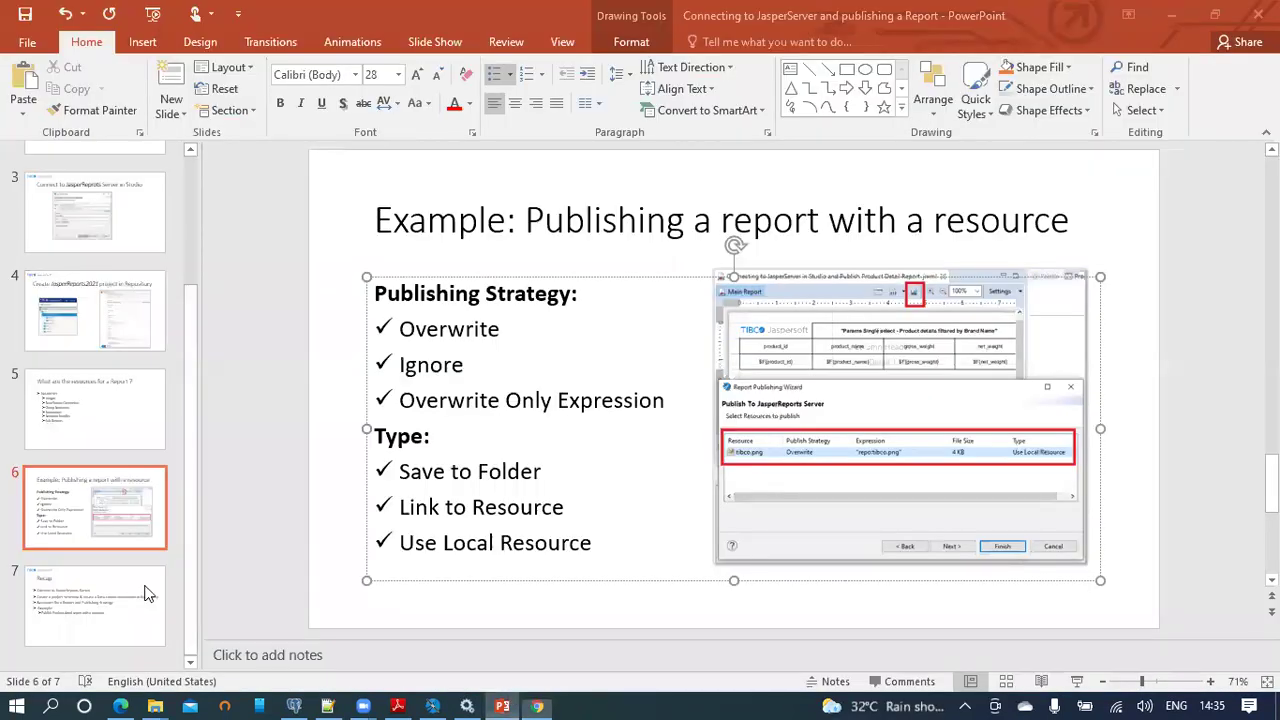